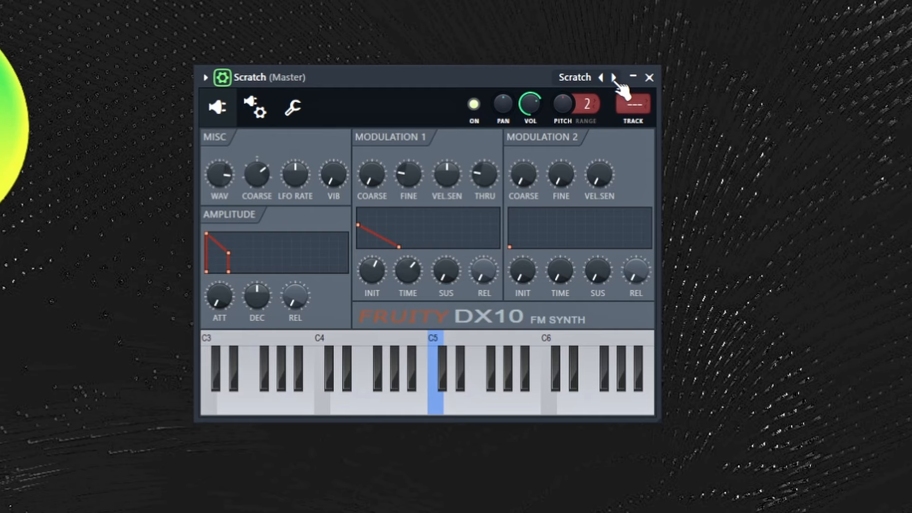
# Audition the mPiano channel's sound by playing a few notes
pyautogui.moveTo(468, 83); pyautogui.dragTo(512, 96)
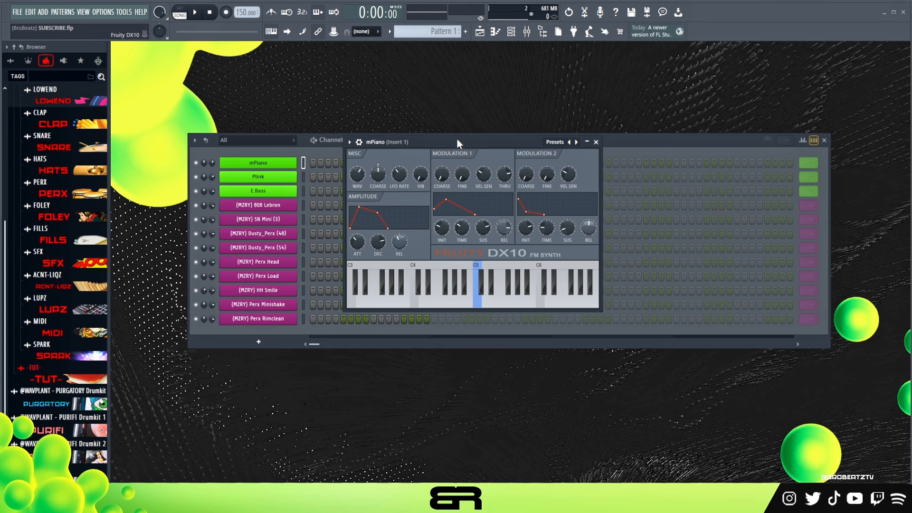
pyautogui.moveTo(479, 140); pyautogui.dragTo(478, 196)
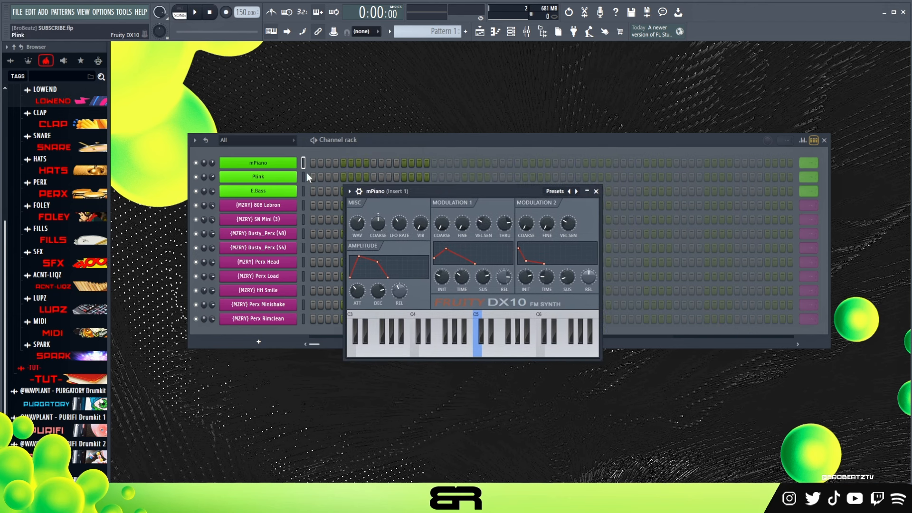
pyautogui.moveTo(427, 192); pyautogui.dragTo(435, 176)
pyautogui.press('a')
pyautogui.press('w')
pyautogui.press('f')
pyautogui.press('f')
pyautogui.press('f')
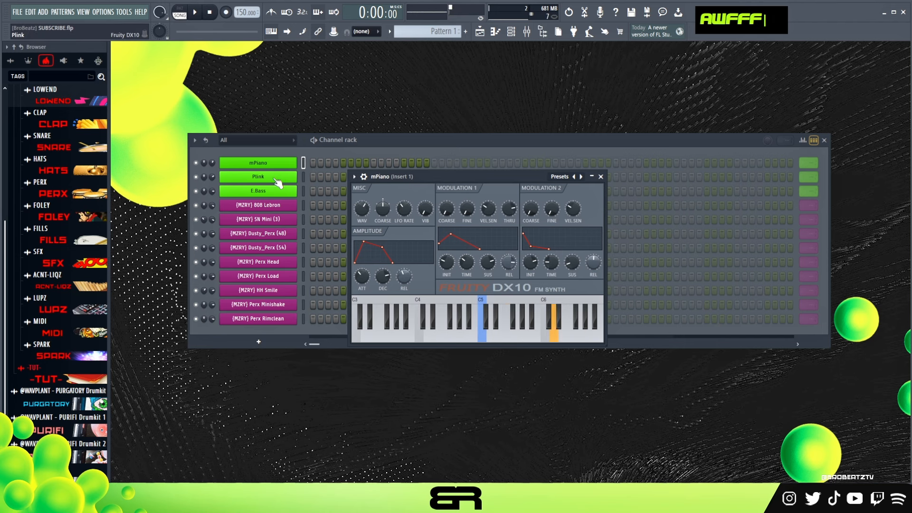
# Open the Plink channel and audition its sound with a short run of notes
pyautogui.click(283, 180)
pyautogui.press('a')
pyautogui.press('g')
pyautogui.press('e')
pyautogui.press('g')
pyautogui.press('a')
pyautogui.press('g')
pyautogui.press('e')
# Open the E.Bass channel and play a few notes to hear its sound
pyautogui.click(258, 191)
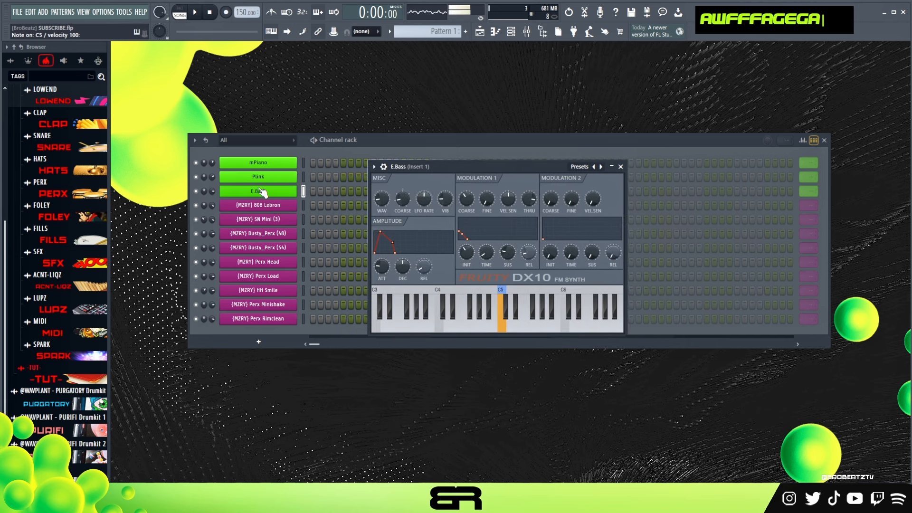
pyautogui.press('n')
pyautogui.press('x')
pyautogui.press('r')
pyautogui.moveTo(492, 166)
pyautogui.mouseDown()
pyautogui.moveTo(504, 169)
pyautogui.moveTo(496, 158)
pyautogui.mouseUp()
# Open the piano roll for E.Bass, draw a one-bar chord of D#5, F#5 and A#5 in bar 1, and preview it
pyautogui.rightClick(283, 192)
pyautogui.click(329, 189)
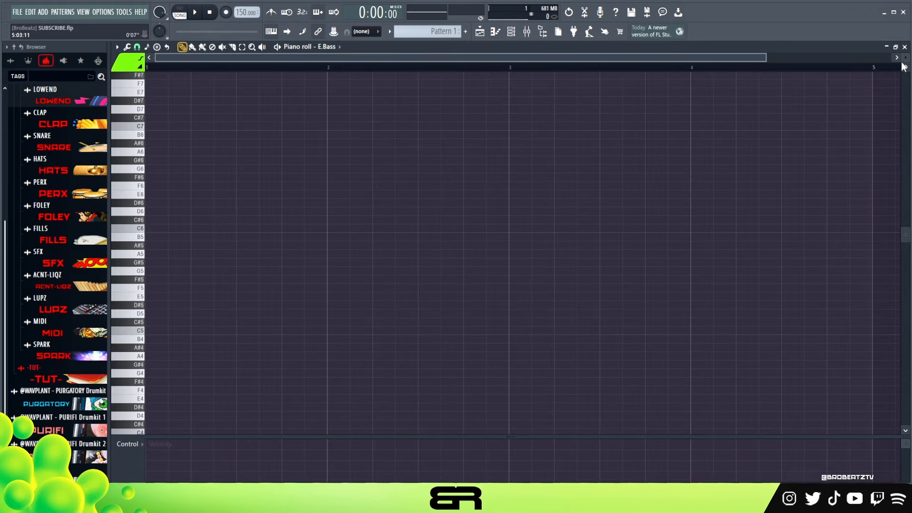
pyautogui.scroll(3, 904, 67)
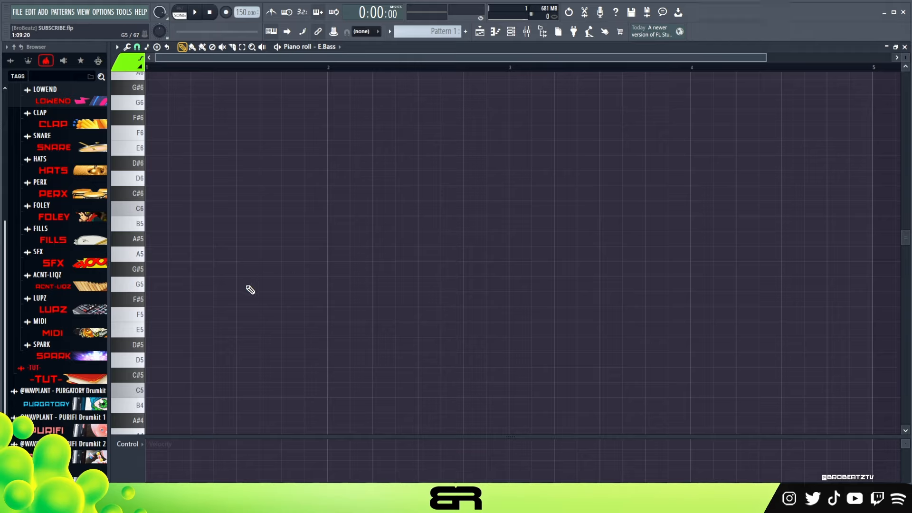
pyautogui.click(159, 344)
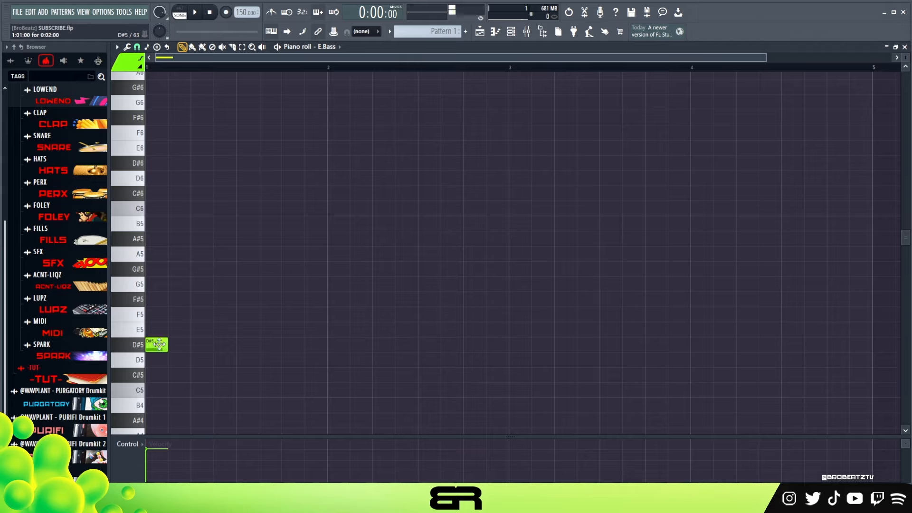
pyautogui.moveTo(164, 346); pyautogui.dragTo(327, 347)
pyautogui.keyDown('ctrl'); pyautogui.click(223, 344); pyautogui.keyUp('ctrl')
pyautogui.keyDown('shift'); pyautogui.moveTo(178, 342); pyautogui.dragTo(176, 233); pyautogui.keyUp('shift')
pyautogui.rightClick(209, 283)
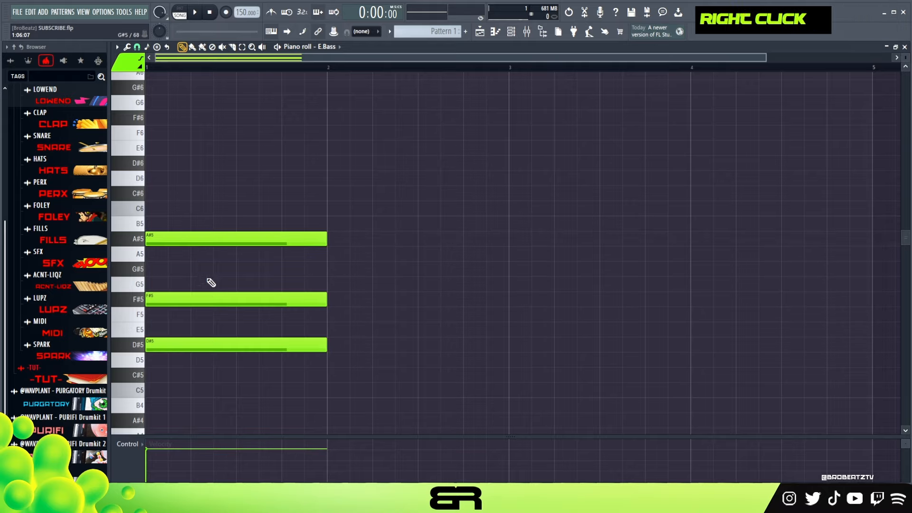
pyautogui.keyDown('alt'); pyautogui.rightClick(203, 284); pyautogui.keyUp('alt')
# Lower the chord's middle note to F5 and preview the chord
pyautogui.keyDown('ctrl'); pyautogui.click(224, 298); pyautogui.keyUp('ctrl')
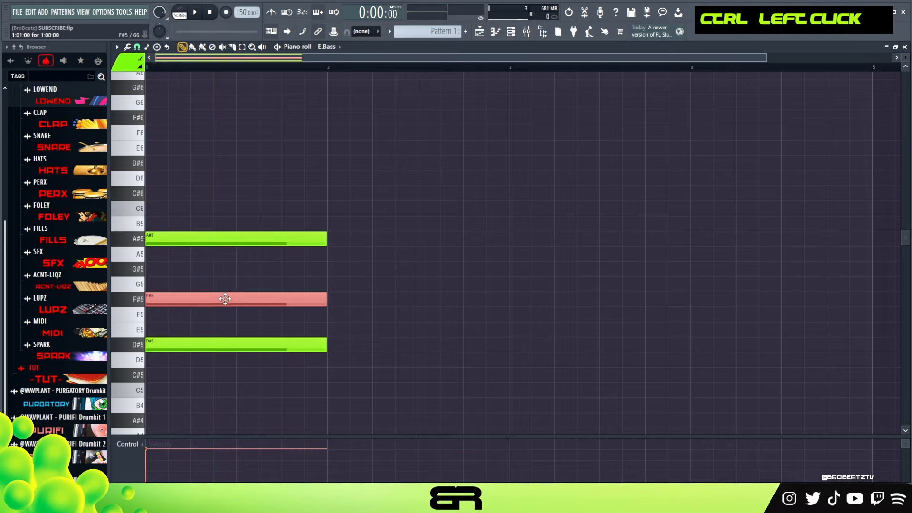
pyautogui.hotkey('shift', 'Down')
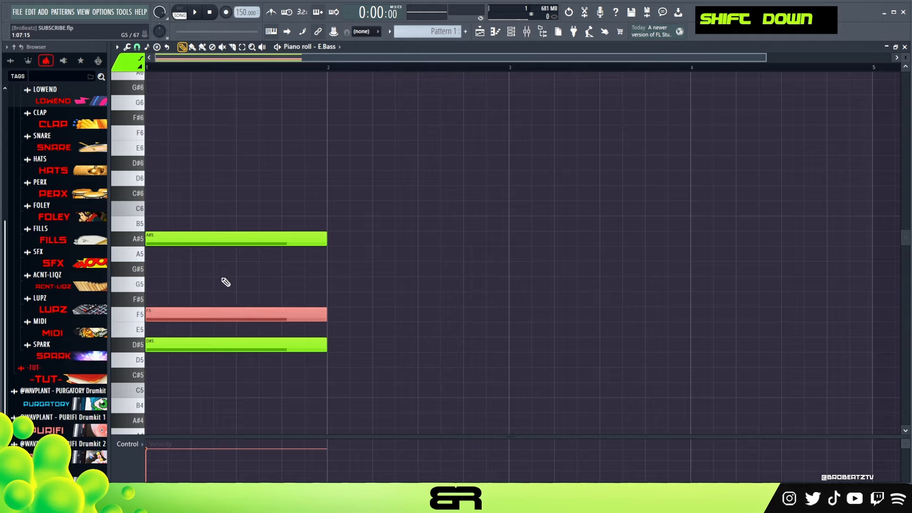
pyautogui.keyDown('alt'); pyautogui.rightClick(235, 304); pyautogui.keyUp('alt')
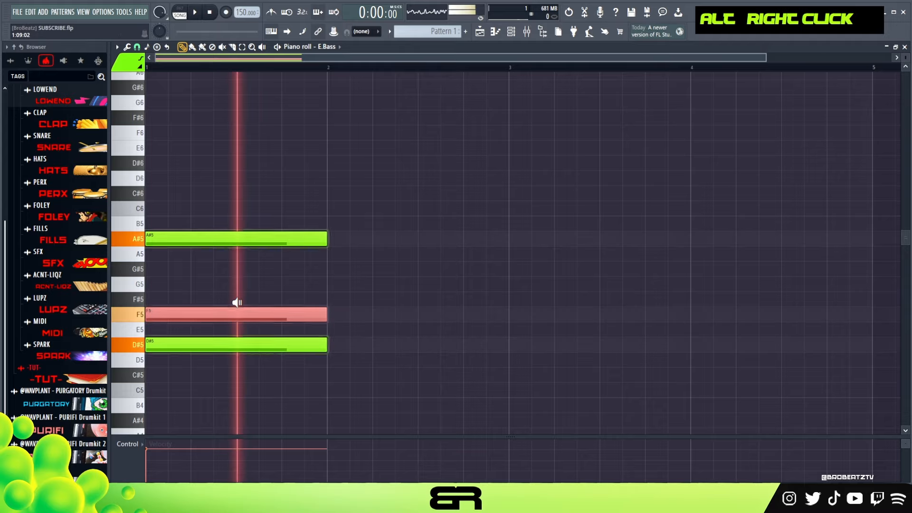
# Duplicate the whole chord into bar 2 and raise the copy's middle note to F#5
pyautogui.moveTo(272, 171)
pyautogui.mouseDown()
pyautogui.moveTo(199, 358)
pyautogui.moveTo(212, 329)
pyautogui.moveTo(372, 329)
pyautogui.mouseUp()
pyautogui.moveTo(337, 172); pyautogui.dragTo(194, 381)
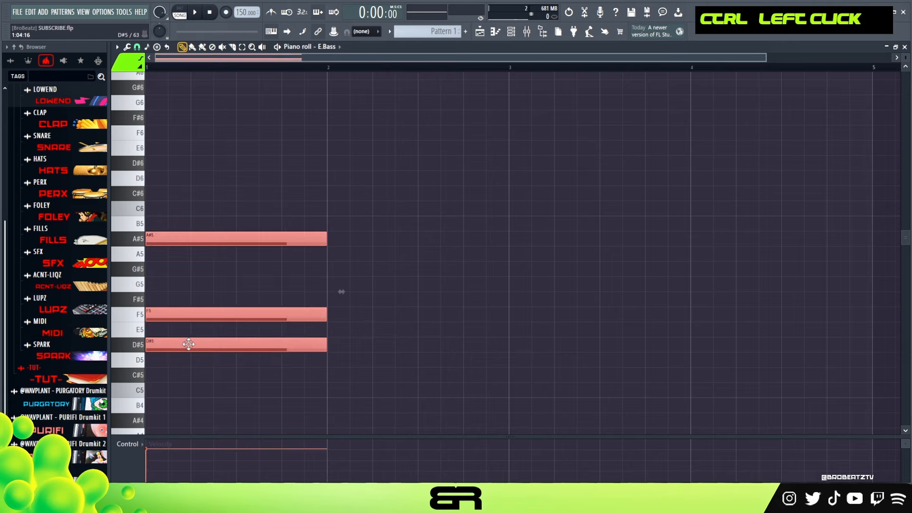
pyautogui.moveTo(188, 346); pyautogui.dragTo(377, 336)
pyautogui.keyDown('ctrl'); pyautogui.click(378, 317); pyautogui.keyUp('ctrl')
pyautogui.hotkey('shift', 'Up')
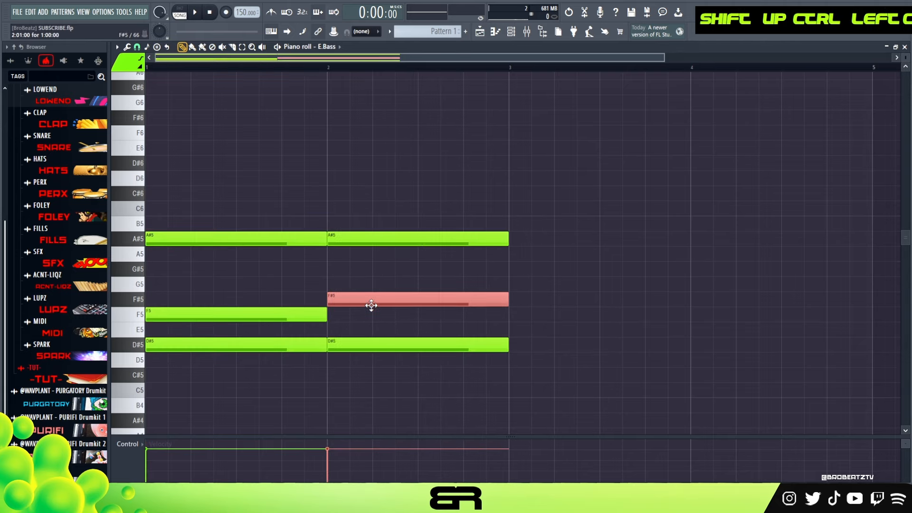
# Move the middle notes of both chords up one octave to F6 and F#6
pyautogui.keyDown('ctrl'); pyautogui.click(247, 316); pyautogui.keyUp('ctrl')
pyautogui.hotkey('ctrl', 'Up')
pyautogui.rightClick(276, 299)
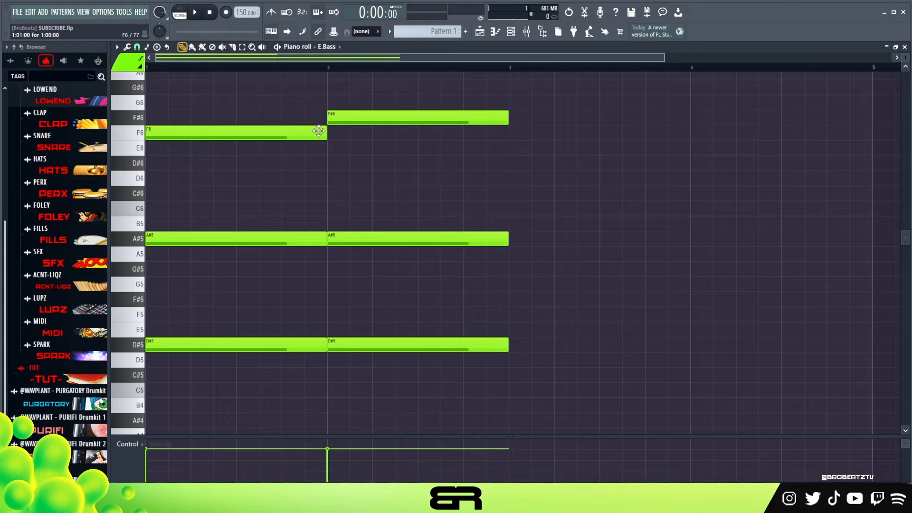
pyautogui.moveTo(663, 56); pyautogui.dragTo(525, 56)
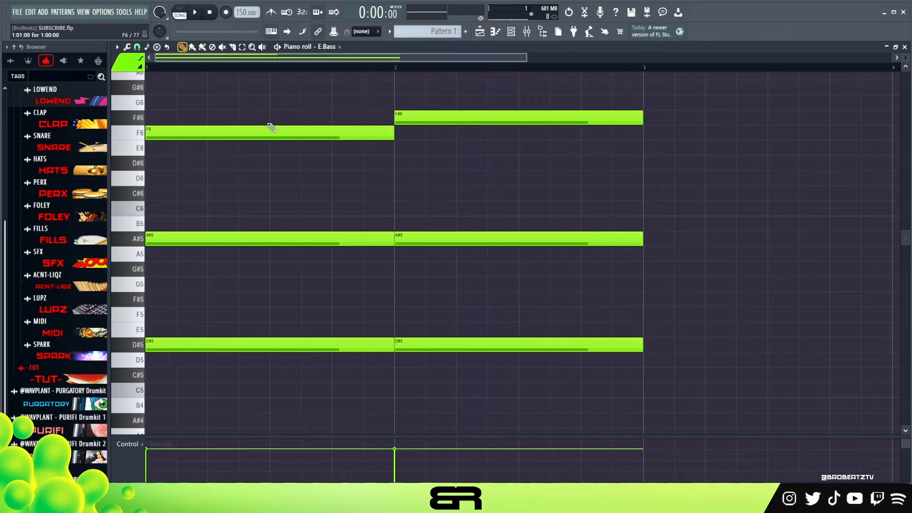
pyautogui.press('F5')
pyautogui.click(518, 32)
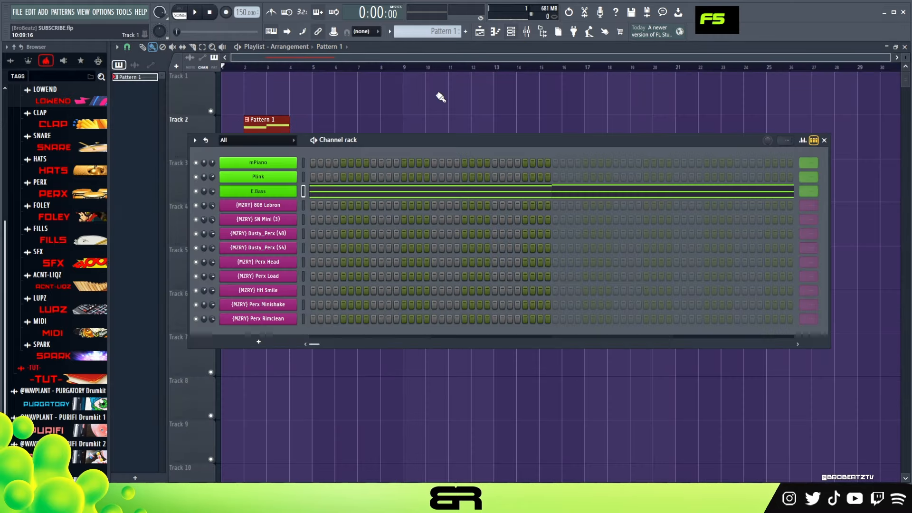
pyautogui.doubleClick(321, 197)
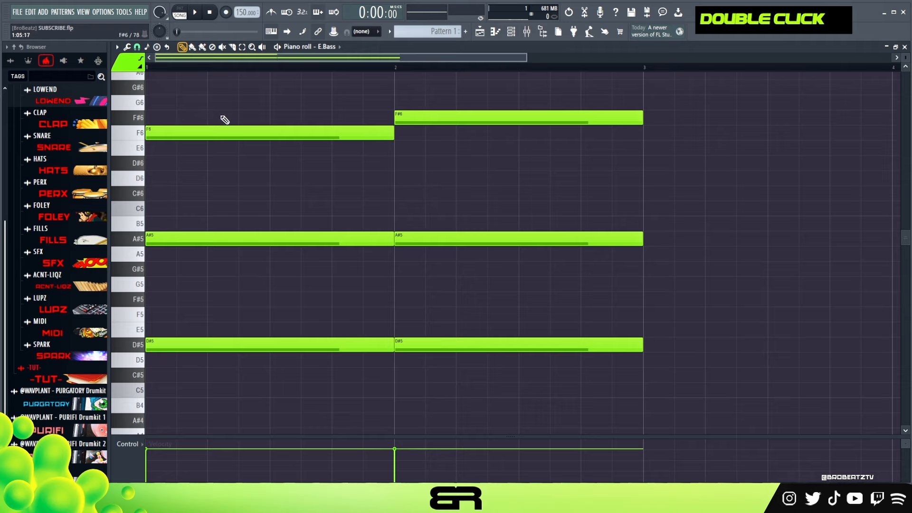
# Stagger the bar 1 chord by starting F6 on beat 2 and A#5 slightly late, and shorten all three notes
pyautogui.moveTo(175, 139); pyautogui.dragTo(242, 137)
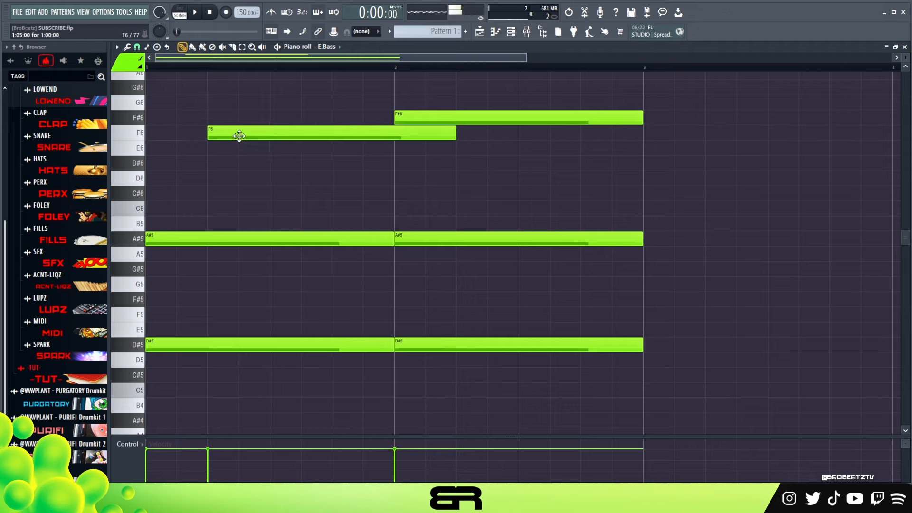
pyautogui.moveTo(454, 133); pyautogui.dragTo(303, 142)
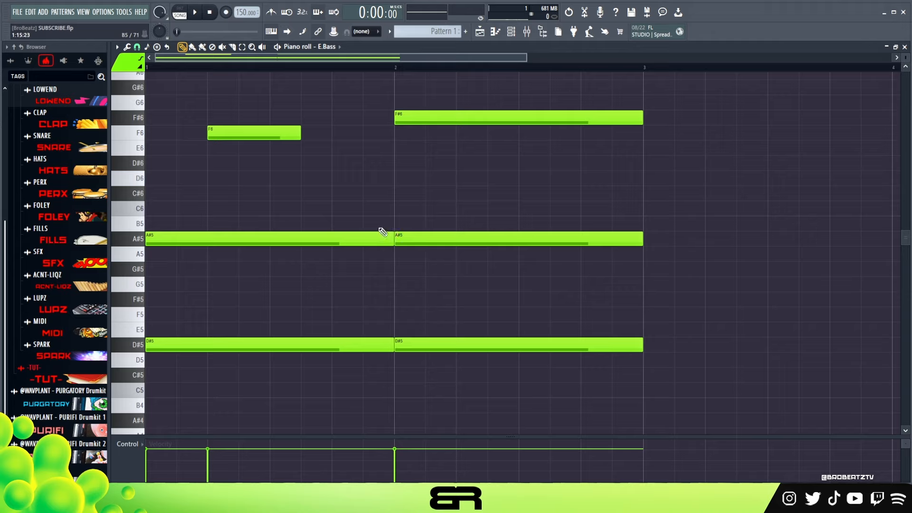
pyautogui.moveTo(265, 238); pyautogui.dragTo(270, 237)
pyautogui.keyDown('ctrl'); pyautogui.click(289, 238); pyautogui.keyUp('ctrl')
pyautogui.moveTo(393, 244); pyautogui.dragTo(277, 243)
pyautogui.keyDown('ctrl'); pyautogui.click(379, 338); pyautogui.keyUp('ctrl')
pyautogui.moveTo(393, 344); pyautogui.dragTo(274, 345)
# Switch playback to pattern mode and nudge the bar 1 A#5 note slightly later while previewing
pyautogui.press('space')
pyautogui.press('space')
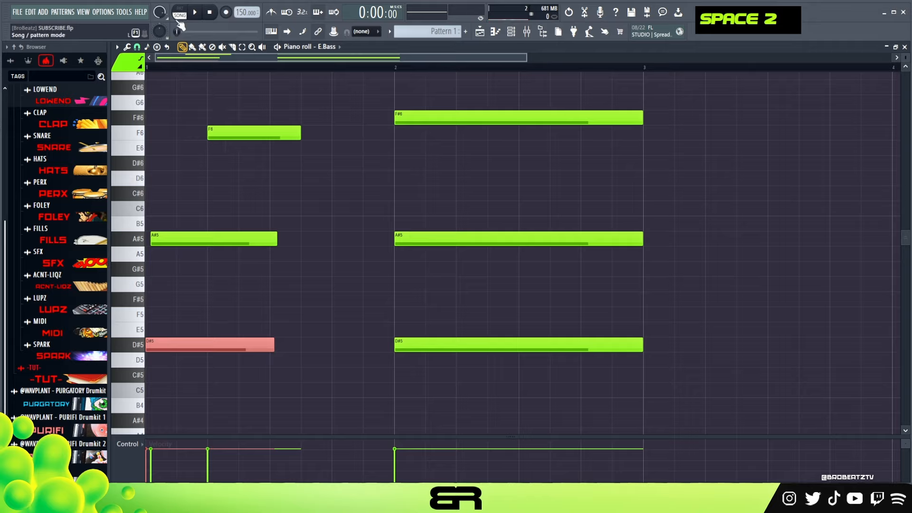
pyautogui.click(180, 23)
pyautogui.press('space')
pyautogui.press('space')
pyautogui.moveTo(201, 237); pyautogui.dragTo(202, 236)
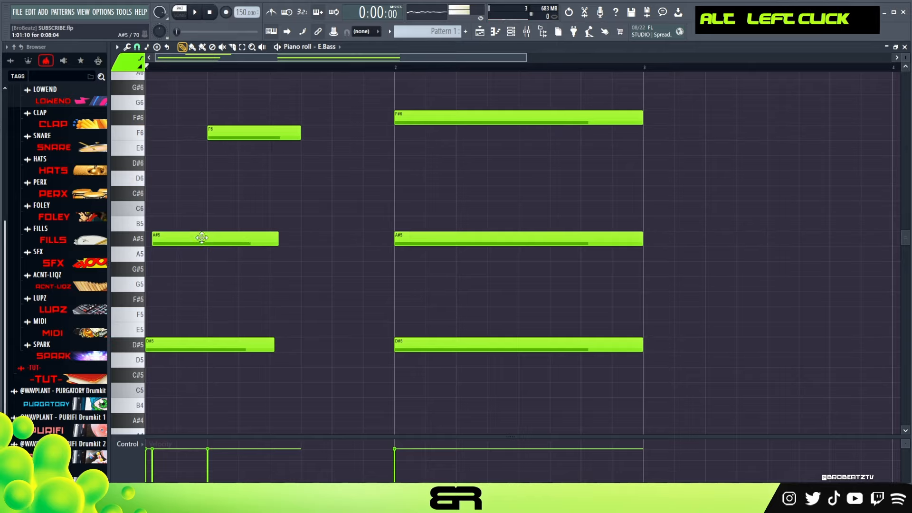
pyautogui.press('space')
pyautogui.press('space')
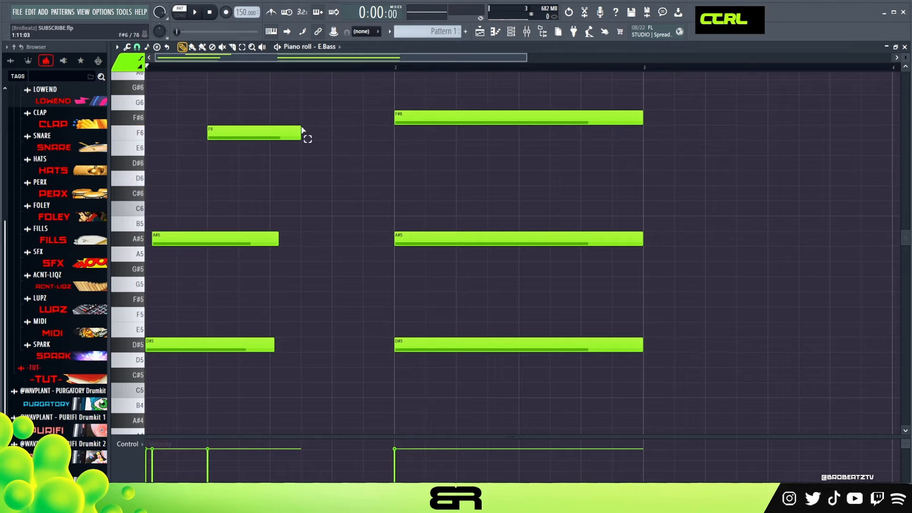
# Move the bar 2 chord to bar 3 and duplicate the staggered bar 1 chord into bar 2
pyautogui.keyDown('ctrl'); pyautogui.moveTo(309, 128); pyautogui.dragTo(142, 354); pyautogui.keyUp('ctrl')
pyautogui.keyDown('ctrl'); pyautogui.moveTo(387, 96); pyautogui.dragTo(514, 391); pyautogui.keyUp('ctrl')
pyautogui.moveTo(408, 341); pyautogui.dragTo(657, 341)
pyautogui.keyDown('ctrl'); pyautogui.moveTo(378, 384); pyautogui.dragTo(206, 133); pyautogui.keyUp('ctrl')
pyautogui.keyDown('shift'); pyautogui.moveTo(188, 240); pyautogui.dragTo(440, 244); pyautogui.keyUp('shift')
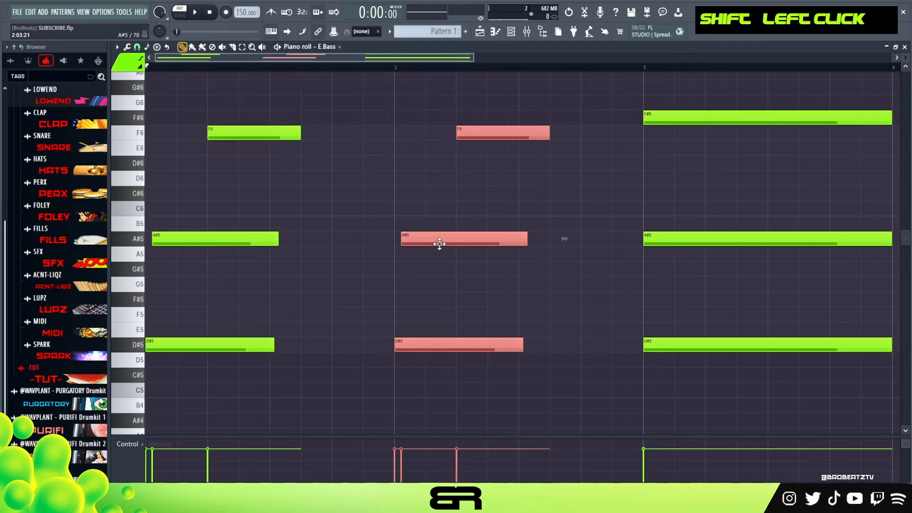
# Raise the top note in bar 2 to F#6 and delete the three long notes in bar 3
pyautogui.keyDown('ctrl'); pyautogui.click(491, 126); pyautogui.keyUp('ctrl')
pyautogui.hotkey('shift', 'Up')
pyautogui.rightClick(624, 96)
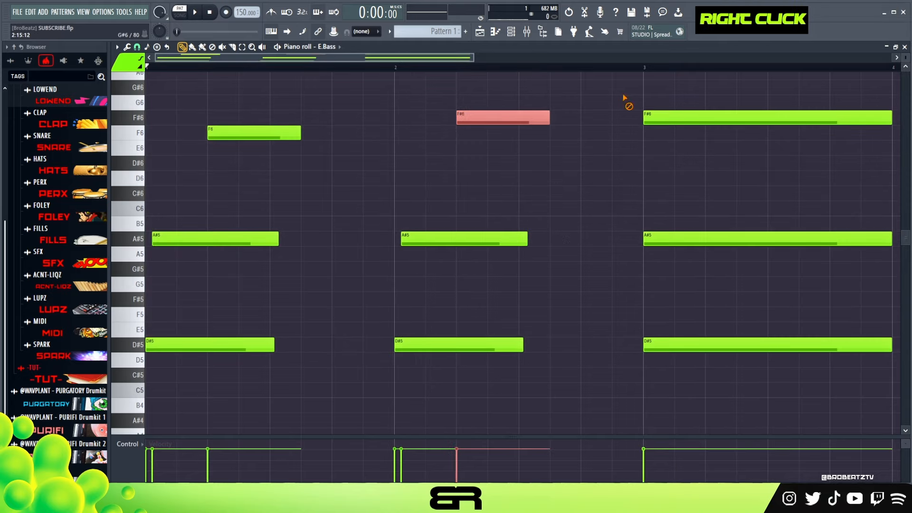
pyautogui.rightClick(665, 118)
pyautogui.rightClick(675, 239)
pyautogui.rightClick(685, 344)
# Swap the top notes so bar 1 has F#6 and bar 2 has F6, and play the pattern
pyautogui.keyDown('ctrl'); pyautogui.click(276, 129); pyautogui.keyUp('ctrl')
pyautogui.hotkey('shift', 'Up')
pyautogui.keyDown('ctrl'); pyautogui.click(471, 117); pyautogui.keyUp('ctrl')
pyautogui.hotkey('shift', 'Down')
pyautogui.press('space')
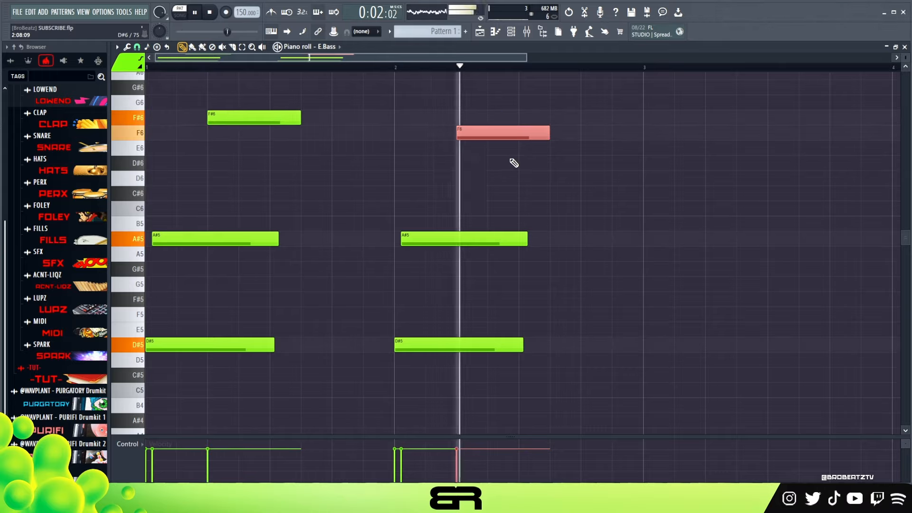
pyautogui.press('space')
pyautogui.press('space')
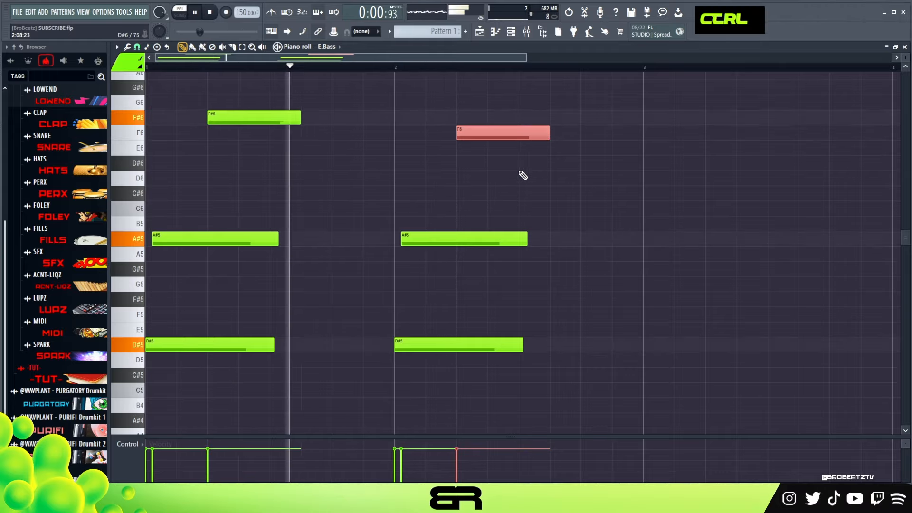
# Lengthen the D#5 and A#5 notes in bar 2 slightly
pyautogui.moveTo(556, 179); pyautogui.dragTo(458, 352)
pyautogui.press('space')
pyautogui.moveTo(526, 237); pyautogui.dragTo(532, 237)
pyautogui.rightClick(573, 220)
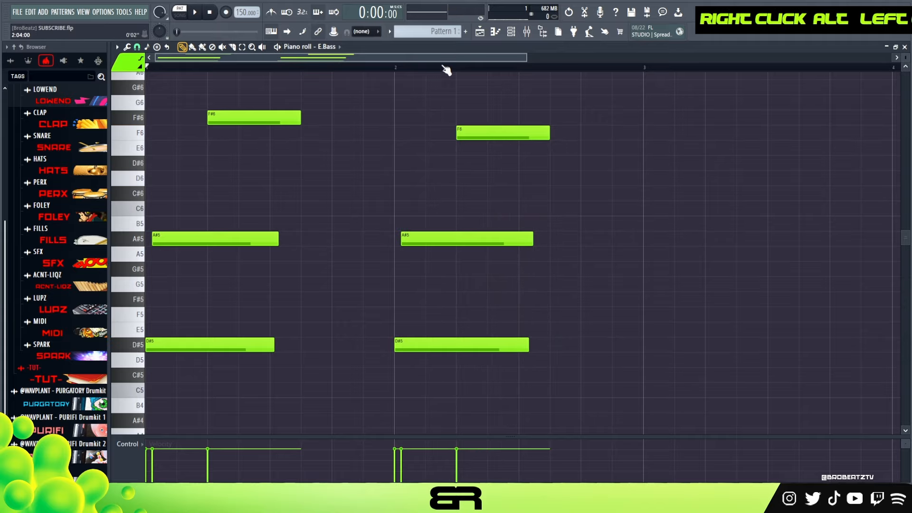
# Select the two-bar phrase and duplicate it into bars 3 and 4
pyautogui.hotkey('ctrl', 'a')
pyautogui.scroll(-2, 283, 236)
pyautogui.moveTo(204, 236); pyautogui.dragTo(577, 224)
pyautogui.rightClick(575, 209)
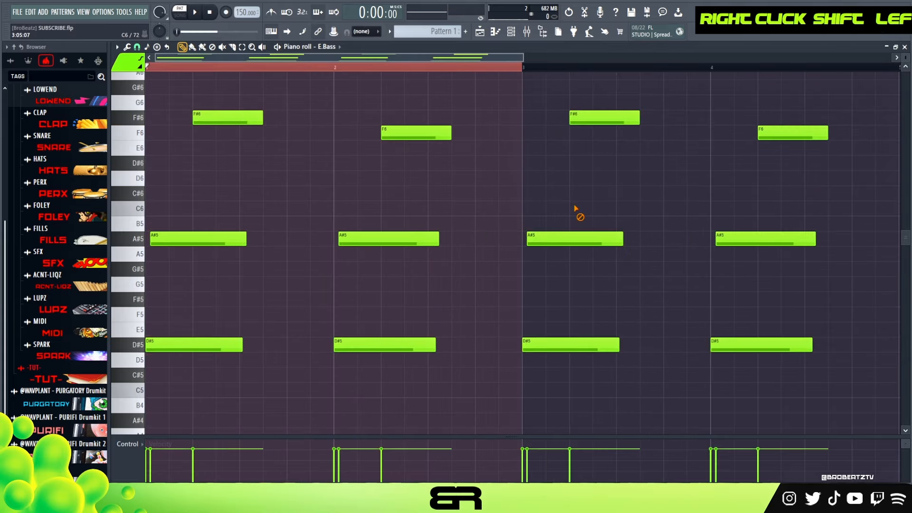
# Add an F6 note beneath the F#6 in bar 3, with the F#6 nudged slightly later
pyautogui.keyDown('ctrl'); pyautogui.click(591, 119); pyautogui.keyUp('ctrl')
pyautogui.moveTo(591, 119)
pyautogui.mouseDown()
pyautogui.moveTo(591, 137)
pyautogui.moveTo(596, 123)
pyautogui.mouseUp()
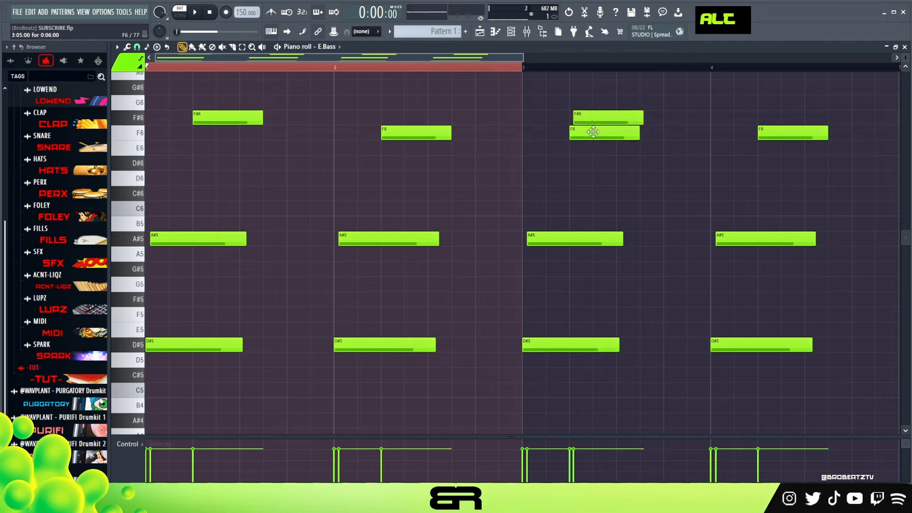
pyautogui.rightClick(567, 105)
# Lower the velocity of the F6 note in bar 3 and enlarge the velocity lane
pyautogui.press('ctrl')
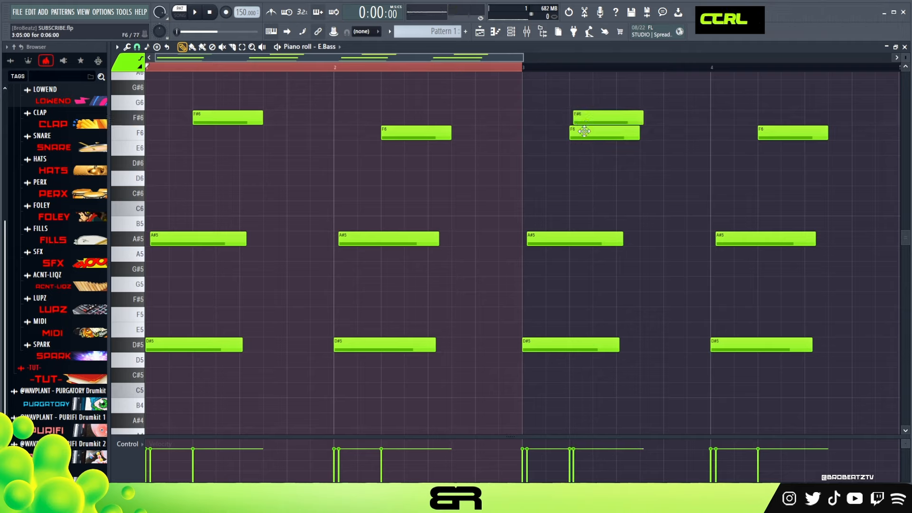
pyautogui.keyDown('ctrl'); pyautogui.click(621, 138); pyautogui.keyUp('ctrl')
pyautogui.keyDown('alt'); pyautogui.scroll(-5, 625, 160); pyautogui.keyUp('alt')
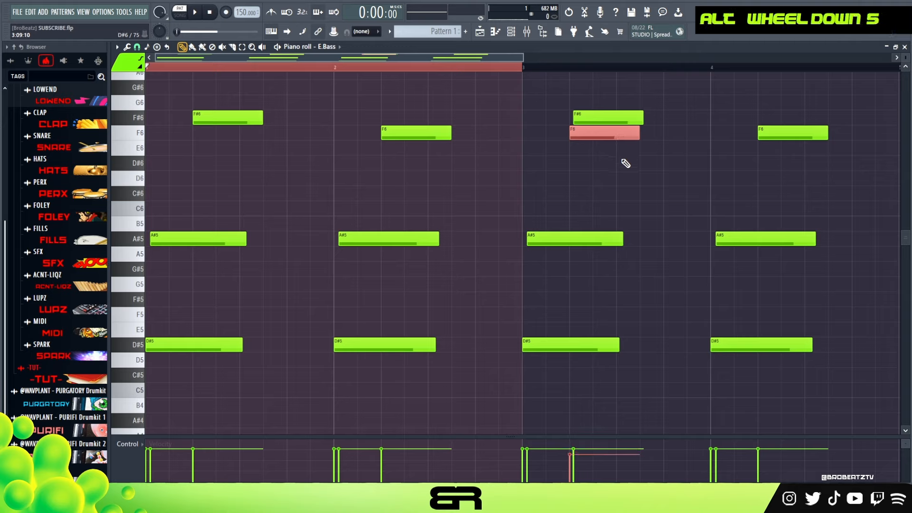
pyautogui.moveTo(588, 437); pyautogui.dragTo(585, 423)
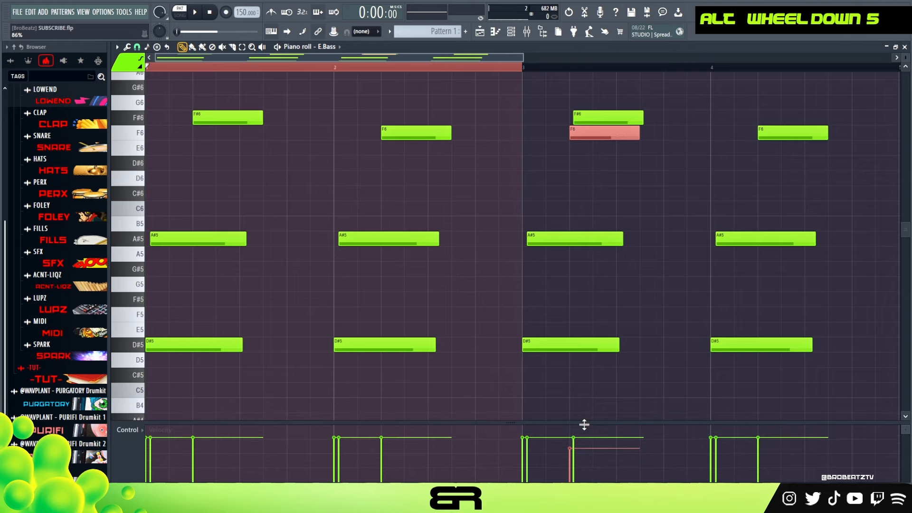
pyautogui.rightClick(603, 227)
# Clear the time selection and play back the four-bar pattern
pyautogui.doubleClick(470, 69)
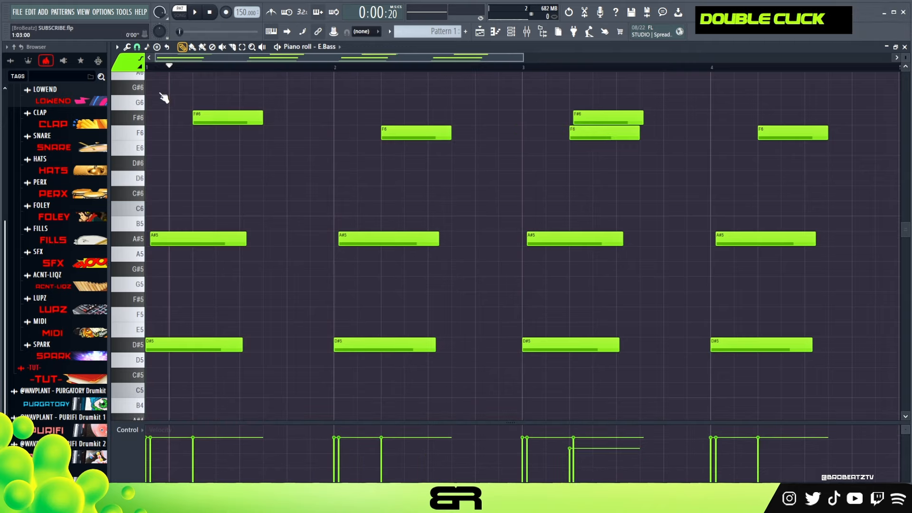
pyautogui.press('space')
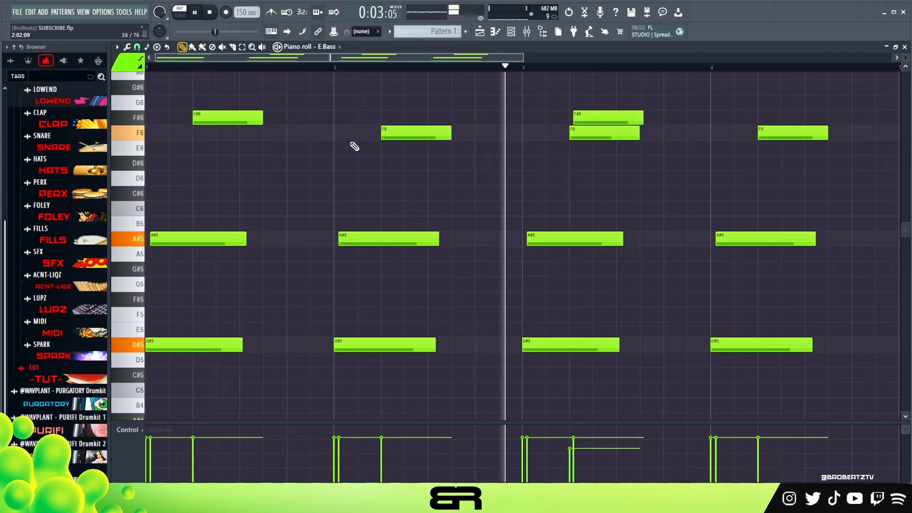
pyautogui.press('space')
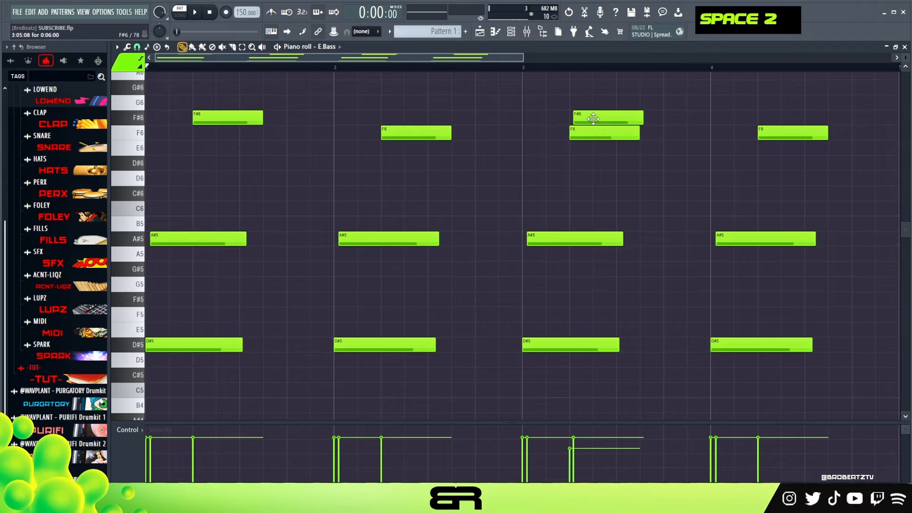
# Nudge the F#6 note in bar 3 slightly earlier and play the pattern from the start of bar 3
pyautogui.keyDown('alt'); pyautogui.click(589, 118); pyautogui.keyUp('alt')
pyautogui.click(529, 68)
pyautogui.press('space')
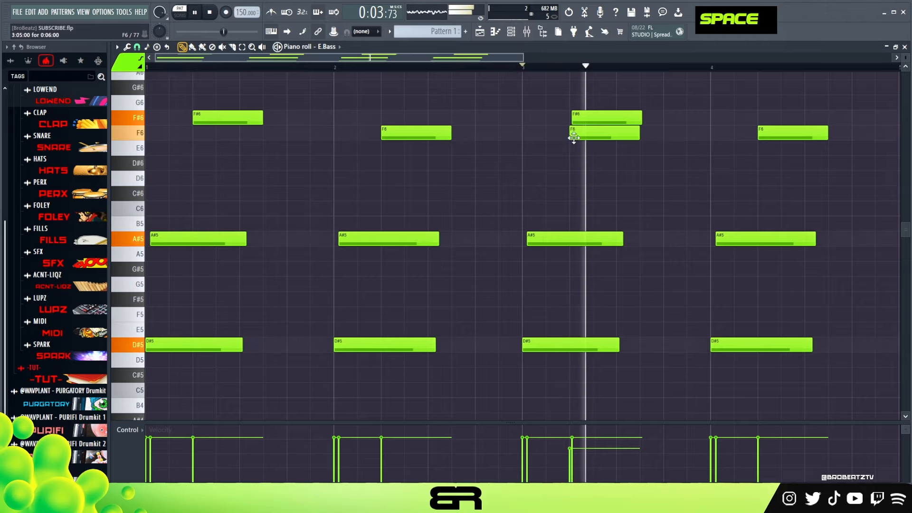
# Select all four A#5 notes, shift them slightly earlier, and play back the pattern to check the timing
pyautogui.moveTo(742, 200); pyautogui.dragTo(168, 273)
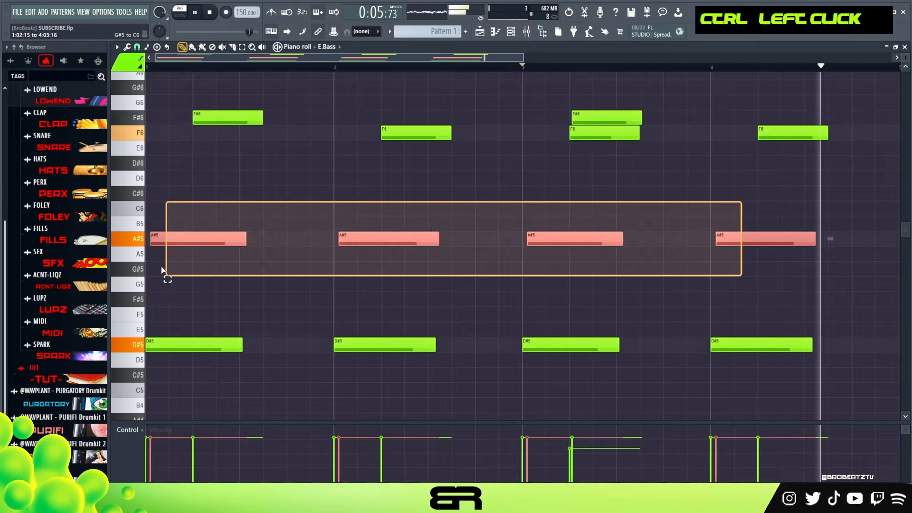
pyautogui.press('space')
pyautogui.keyDown('alt'); pyautogui.click(385, 239); pyautogui.keyUp('alt')
pyautogui.press('space')
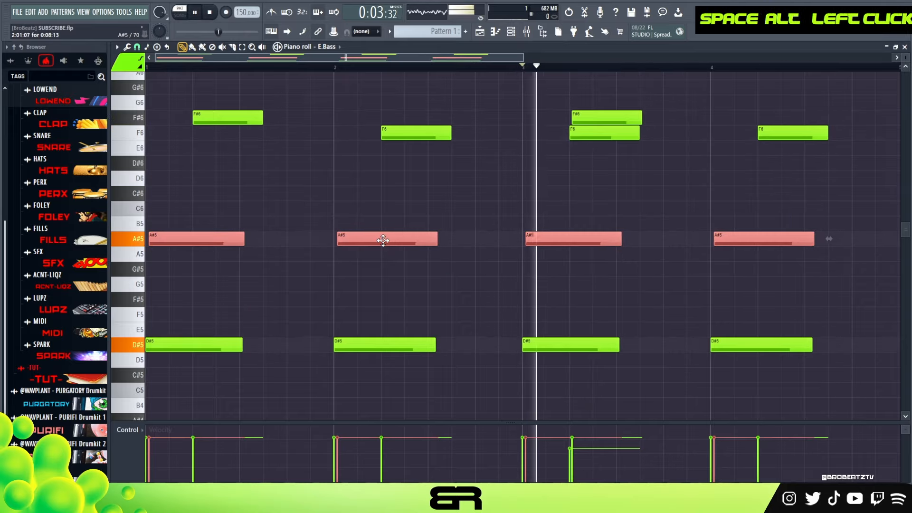
pyautogui.rightClick(523, 277)
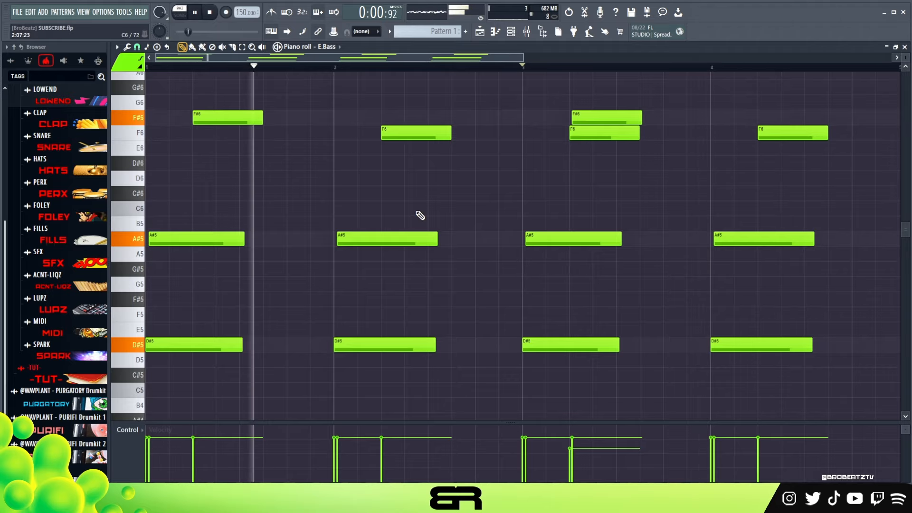
pyautogui.press('space')
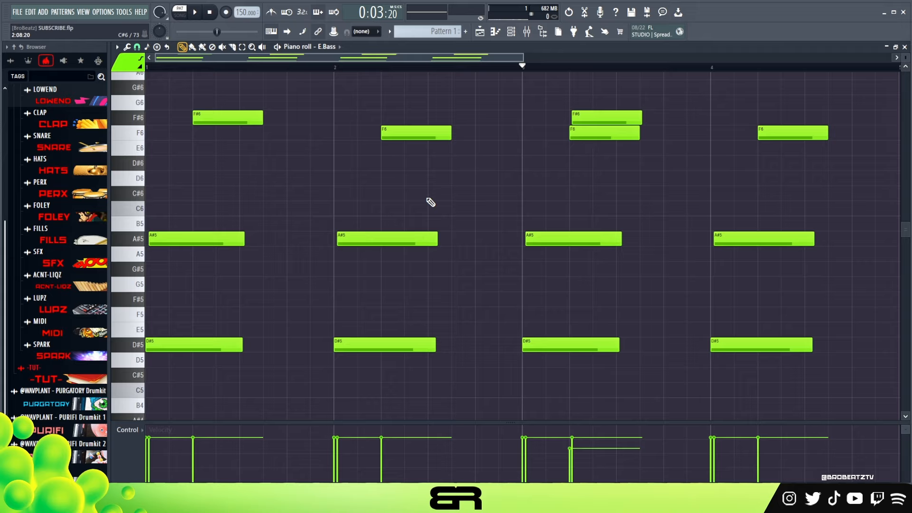
# Open the channel rack and audition the Plink channel with a few played notes
pyautogui.click(511, 31)
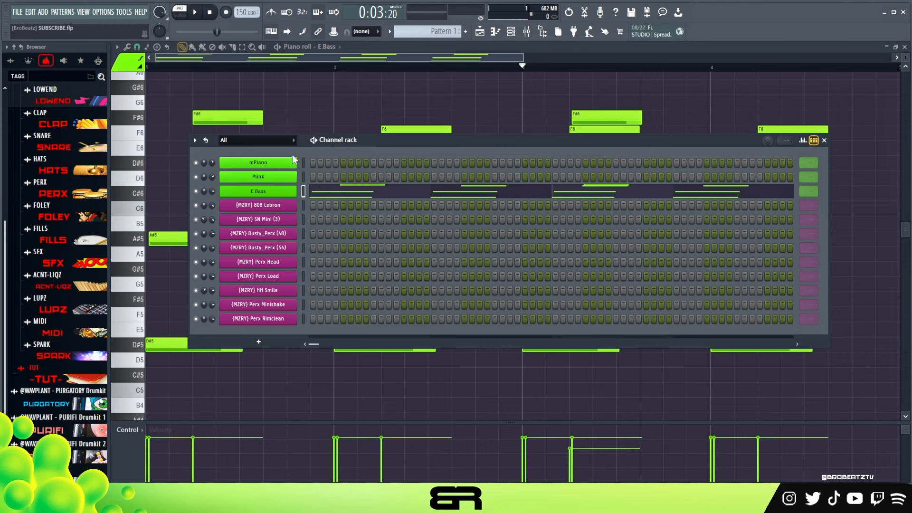
pyautogui.click(304, 177)
pyautogui.press('w')
pyautogui.press('f')
pyautogui.press('w')
pyautogui.press('f')
pyautogui.press('f')
pyautogui.press('w')
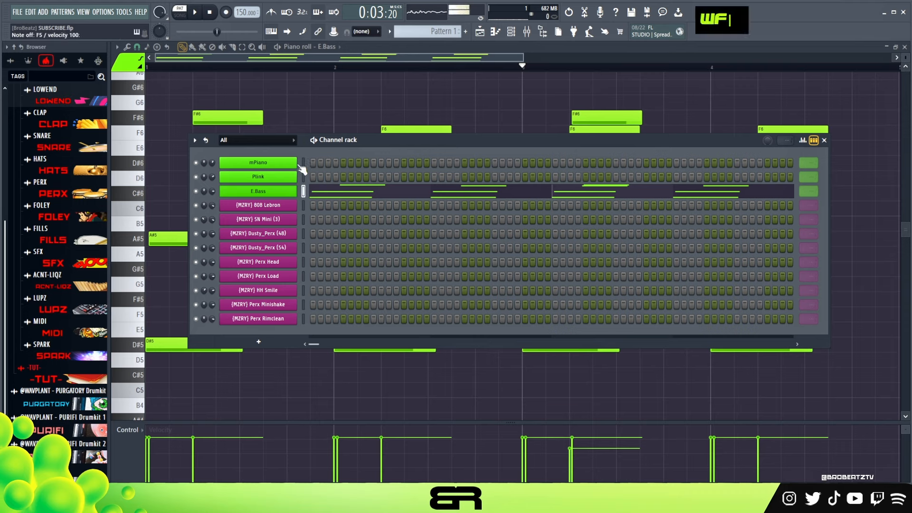
pyautogui.press('f')
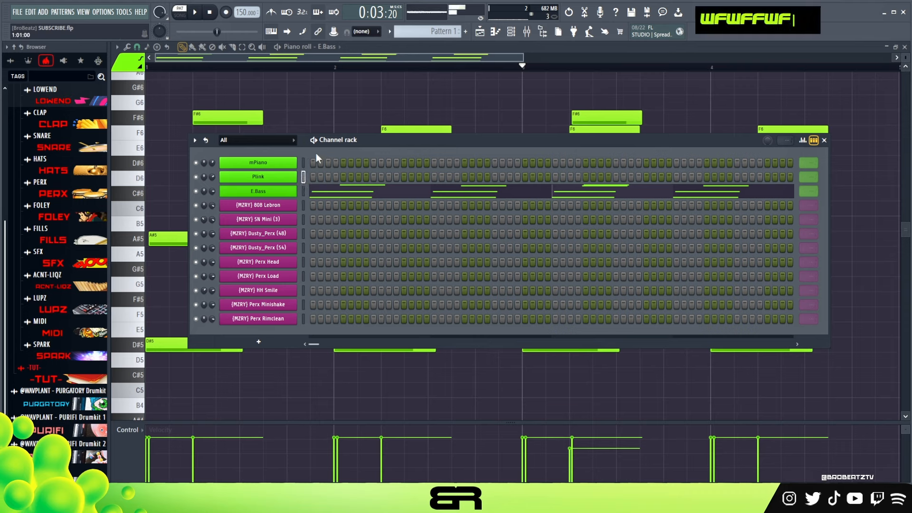
# Audition the mPiano channel with played notes and open its empty piano roll
pyautogui.press('space')
pyautogui.press('f')
pyautogui.press('w')
pyautogui.press('f')
pyautogui.press('w')
pyautogui.press('f')
pyautogui.press('f')
pyautogui.press('w')
pyautogui.click(303, 163)
pyautogui.press('space')
pyautogui.rightClick(305, 164)
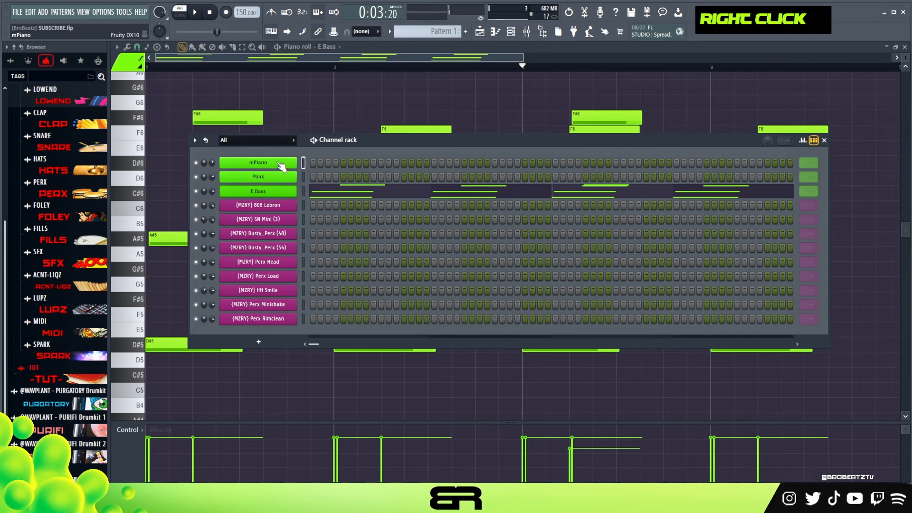
pyautogui.click(342, 163)
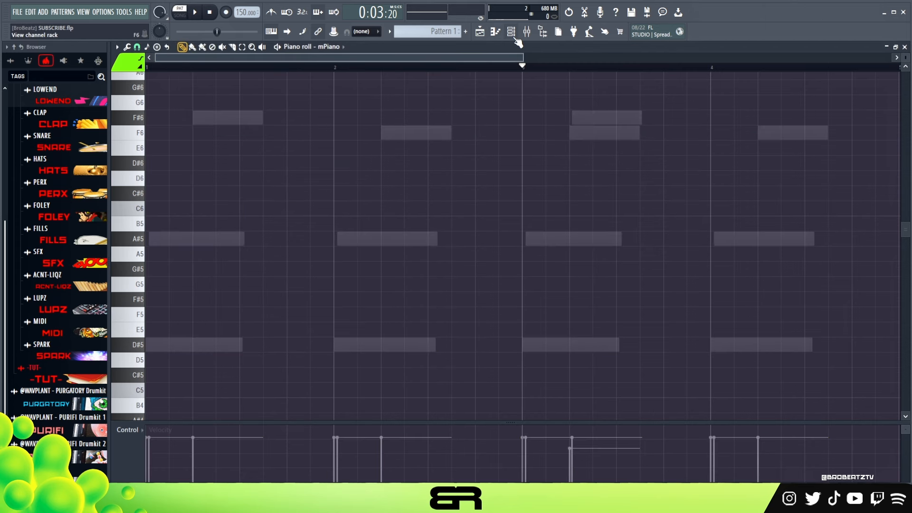
# Open mPiano's Fruity DX10 instrument from the channel rack and look through its preset list
pyautogui.click(513, 37)
pyautogui.click(258, 163)
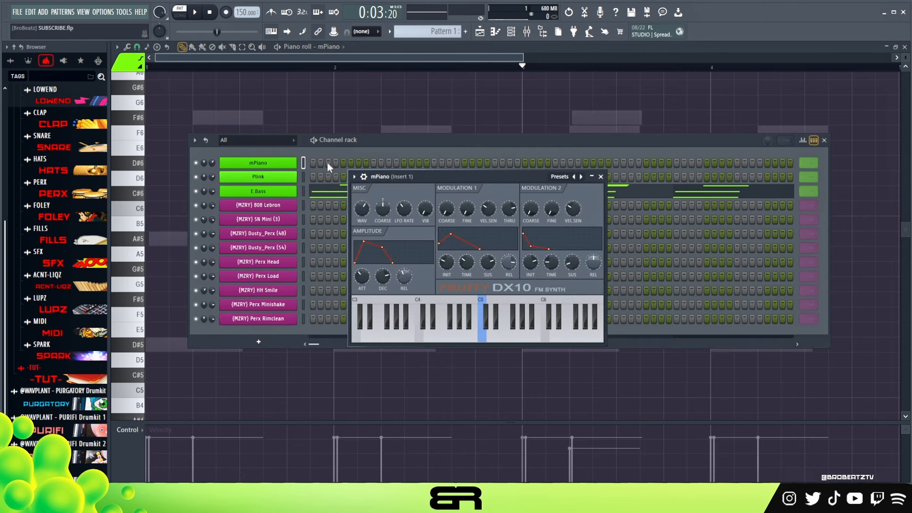
pyautogui.click(560, 177)
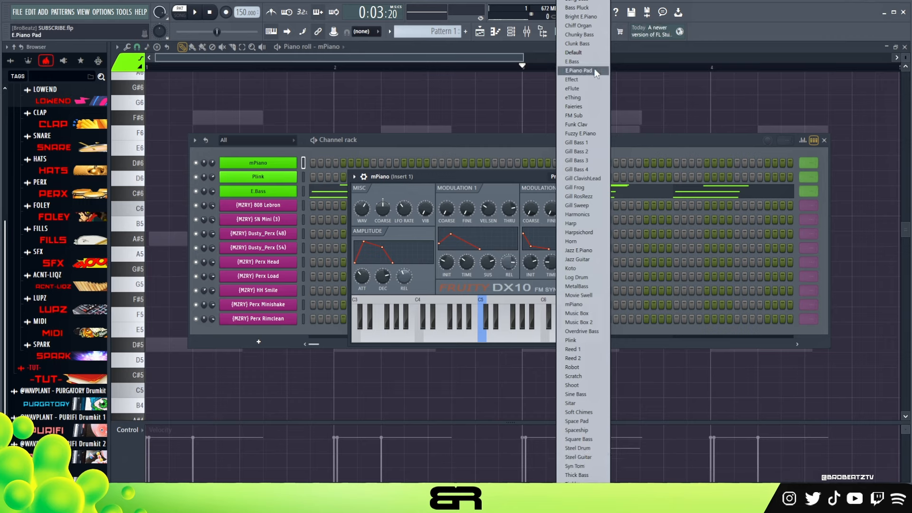
pyautogui.click(404, 140)
# Open mPiano's piano roll and place an F#6 note on the third beat of bar 1
pyautogui.rightClick(285, 162)
pyautogui.click(318, 163)
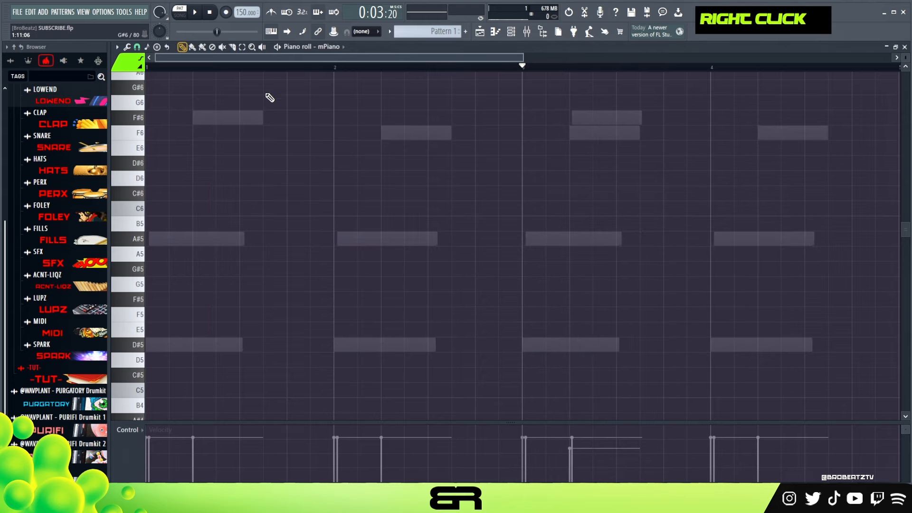
pyautogui.click(240, 103)
pyautogui.moveTo(261, 106); pyautogui.dragTo(281, 117)
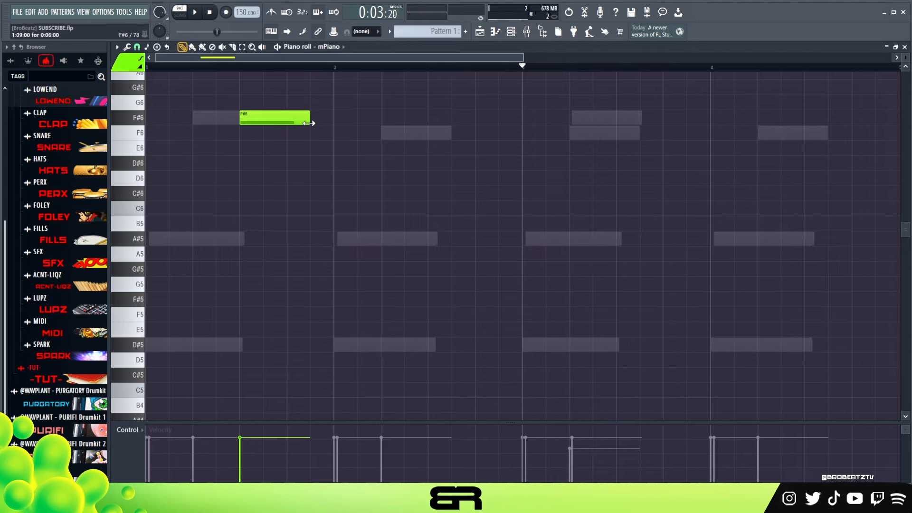
# Copy the F#6 note to the start of bar 2 and lower the copy to F5
pyautogui.press('alt')
pyautogui.keyDown('ctrl'); pyautogui.click(267, 118); pyautogui.keyUp('ctrl')
pyautogui.moveTo(267, 118); pyautogui.dragTo(377, 122)
pyautogui.hotkey('ctrl', 'Down')
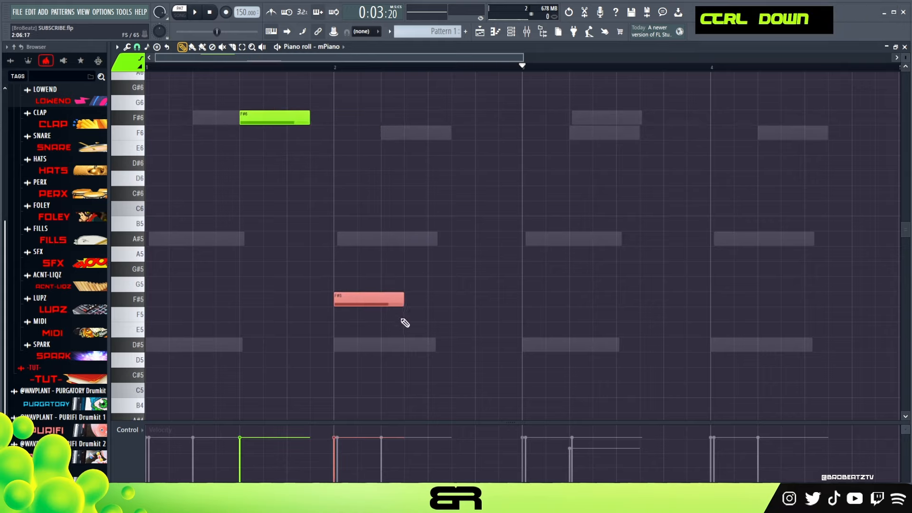
pyautogui.moveTo(359, 305); pyautogui.dragTo(358, 320)
pyautogui.rightClick(295, 130)
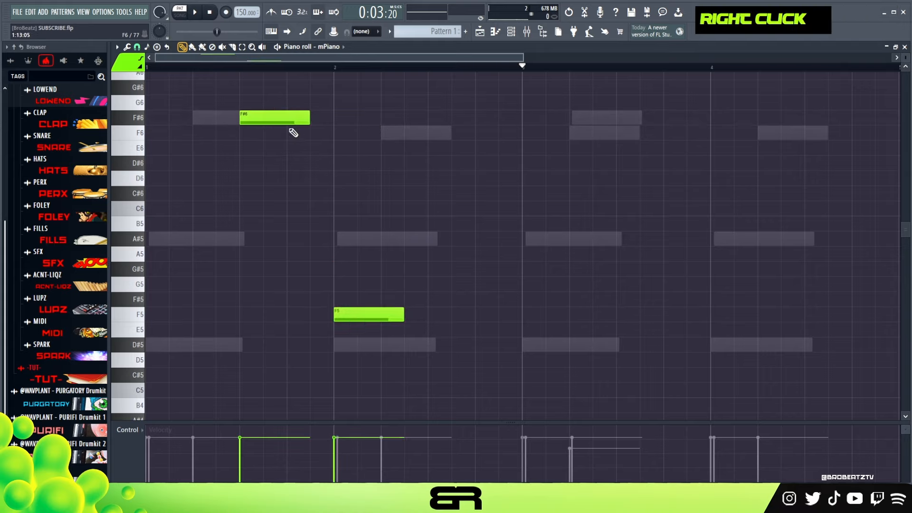
# Change the snap setting and add one-step A#5 and F#5 notes leading into the F5 in bar 2
pyautogui.click(333, 302)
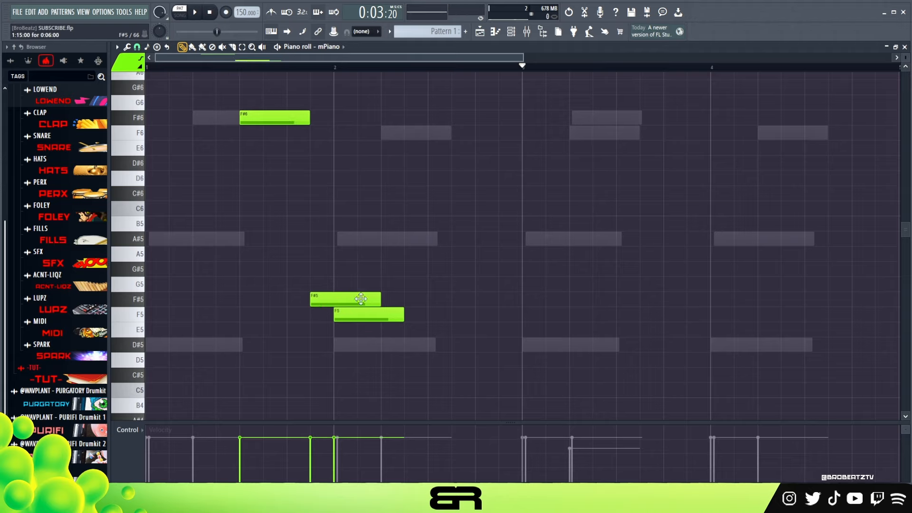
pyautogui.click(137, 47)
pyautogui.click(151, 155)
pyautogui.moveTo(312, 299); pyautogui.dragTo(323, 298)
pyautogui.moveTo(387, 304); pyautogui.dragTo(334, 301)
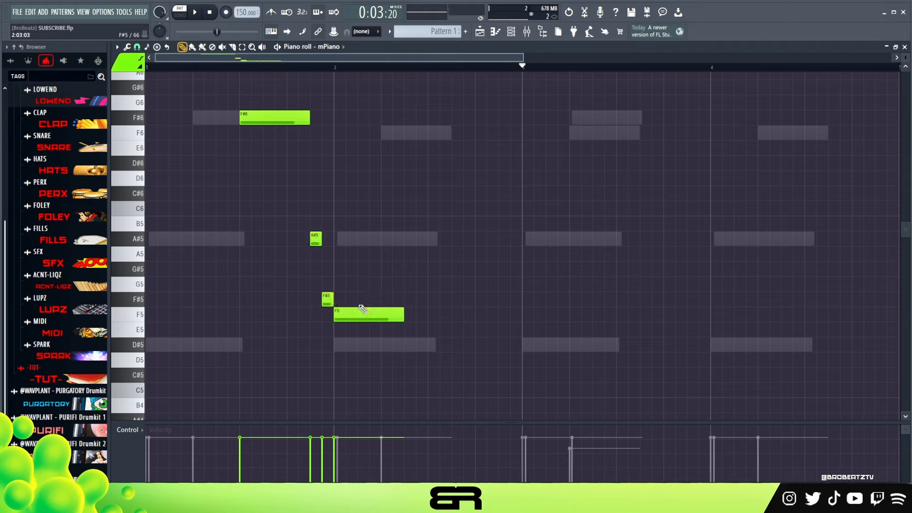
pyautogui.press('ctrl')
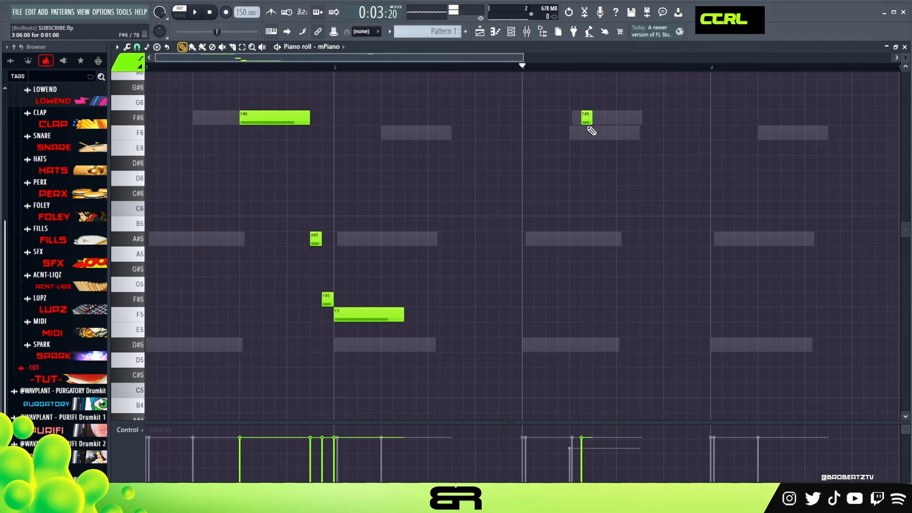
pyautogui.doubleClick(594, 132)
pyautogui.doubleClick(577, 346)
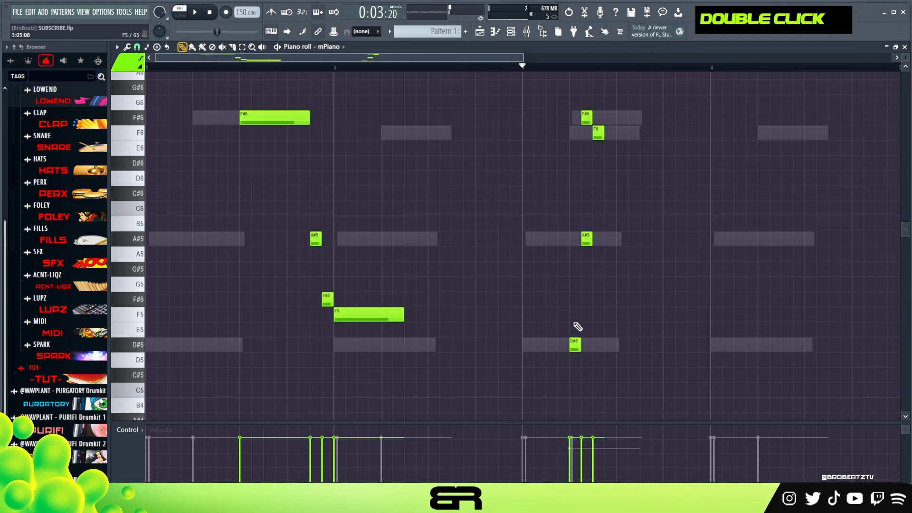
pyautogui.moveTo(544, 260); pyautogui.dragTo(587, 356)
pyautogui.hotkey('ctrl', 'Up')
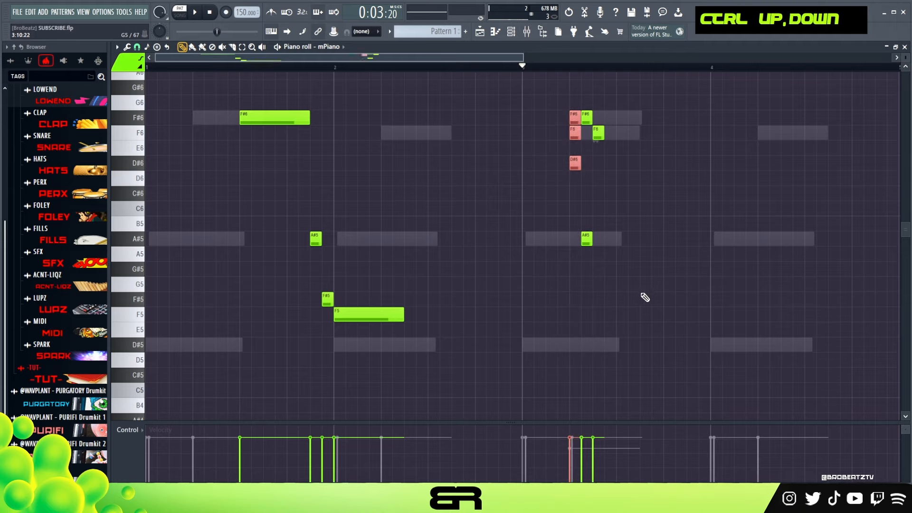
pyautogui.hotkey('ctrl', 'Down')
pyautogui.hotkey('ctrl', 'Up')
pyautogui.hotkey('ctrl', 'Down')
pyautogui.hotkey('ctrl', 'Up')
pyautogui.rightClick(599, 133)
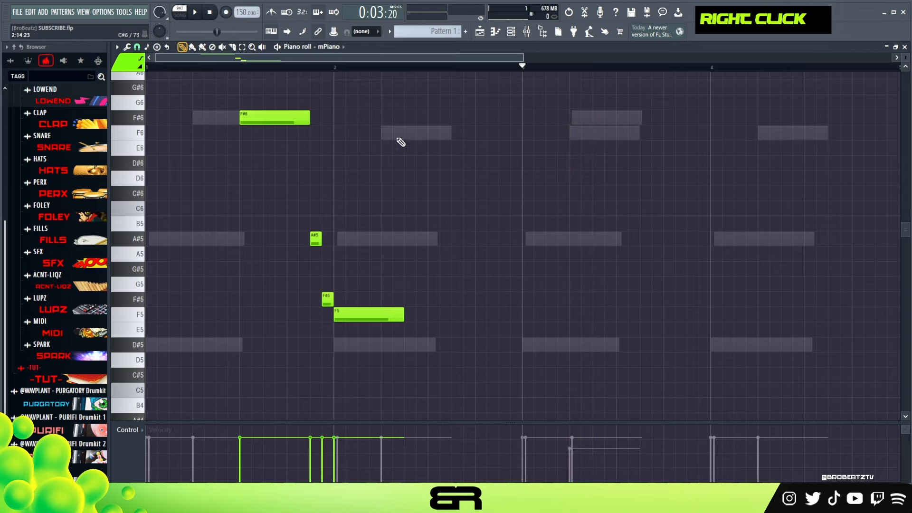
# Play back the mPiano melody and extend bar 2 with a short F#5 and a longer F5 on the third beat
pyautogui.press('space')
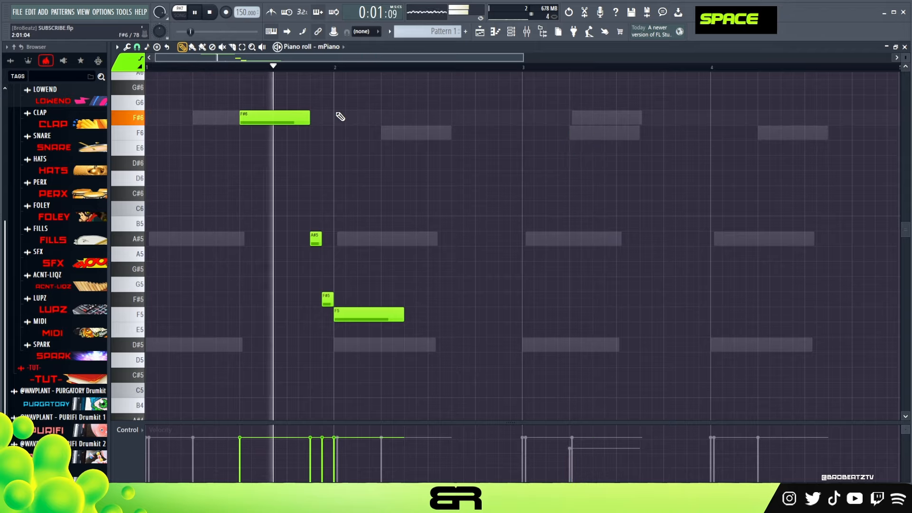
pyautogui.press('space')
pyautogui.press('space')
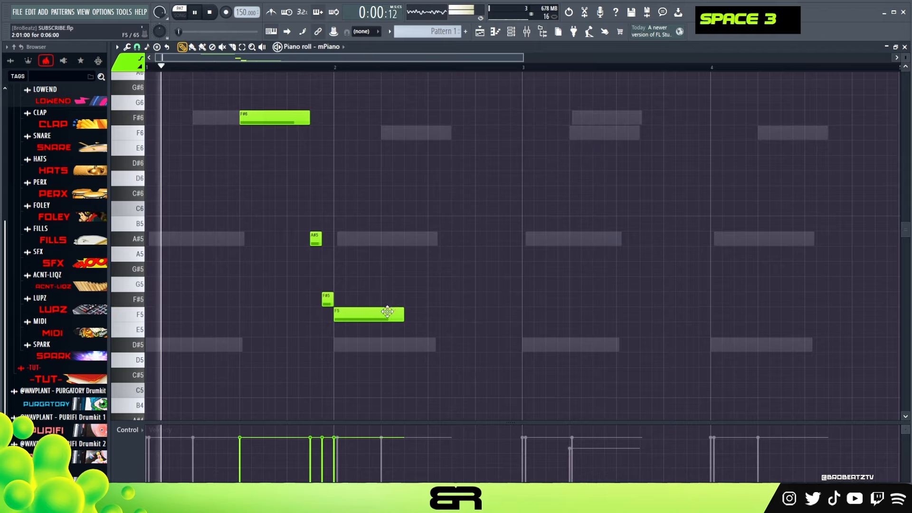
pyautogui.click(409, 300)
pyautogui.moveTo(475, 301); pyautogui.dragTo(501, 321)
pyautogui.press('space')
pyautogui.press('space')
pyautogui.keyDown('alt'); pyautogui.click(432, 314); pyautogui.keyUp('alt')
pyautogui.press('space')
# Copy the F#5 and F5 phrase of bar 2 to bar 4 and add a short F5 pickup before it
pyautogui.moveTo(507, 352); pyautogui.dragTo(329, 277)
pyautogui.moveTo(363, 311); pyautogui.dragTo(737, 331)
pyautogui.click(706, 301)
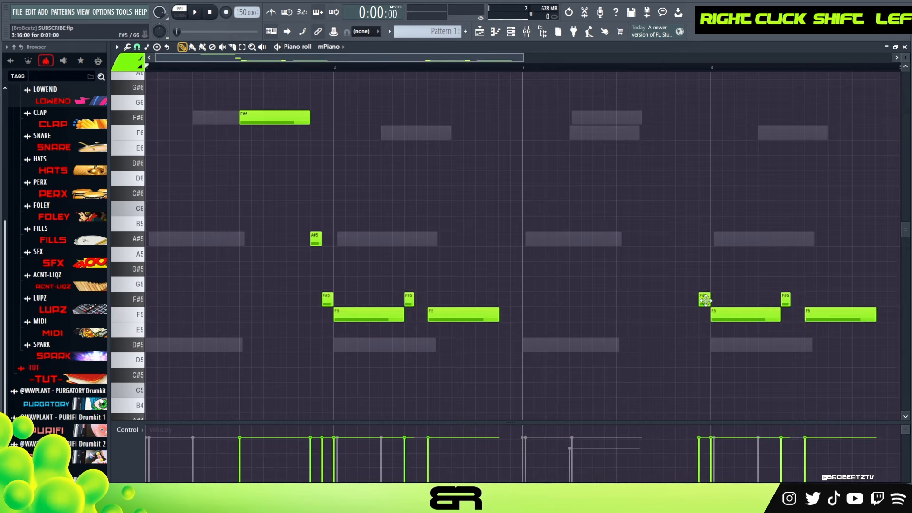
pyautogui.press('space')
pyautogui.rightClick(729, 265)
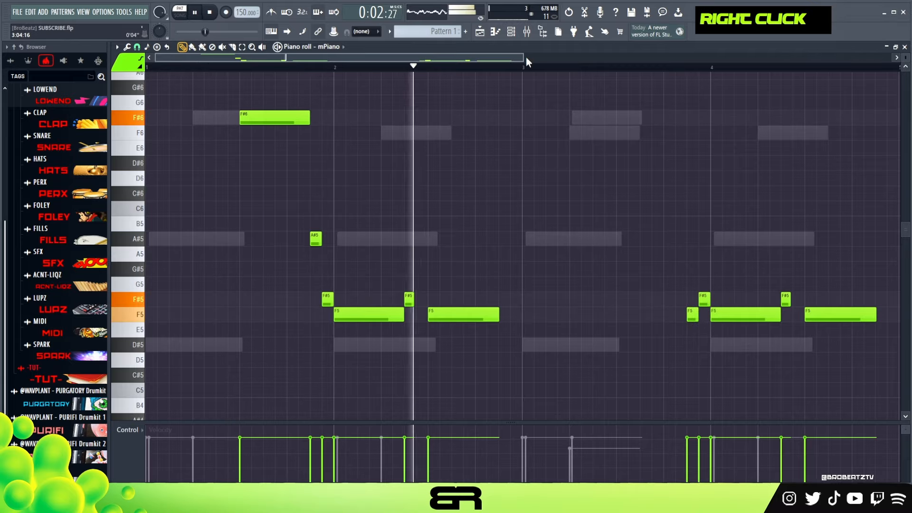
# Fit all four bars of the mPiano melody in view and play it through
pyautogui.moveTo(523, 58); pyautogui.dragTo(535, 58)
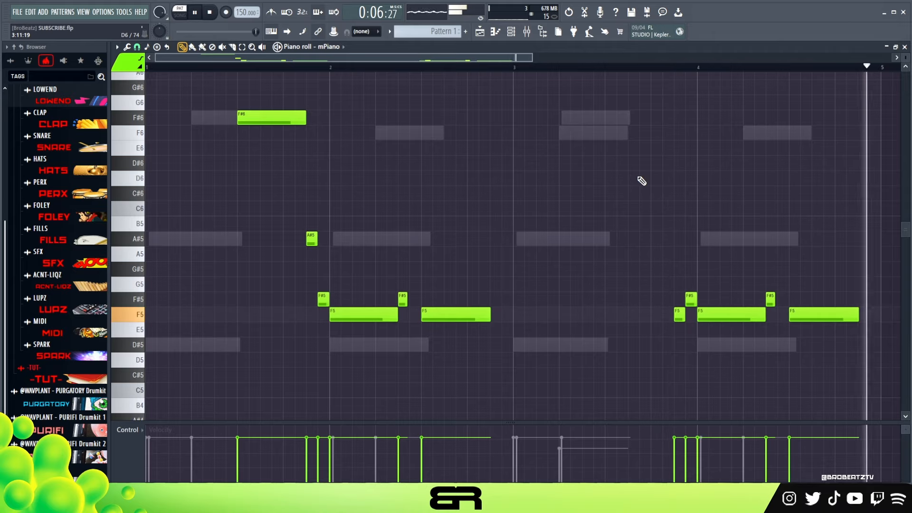
pyautogui.press('space')
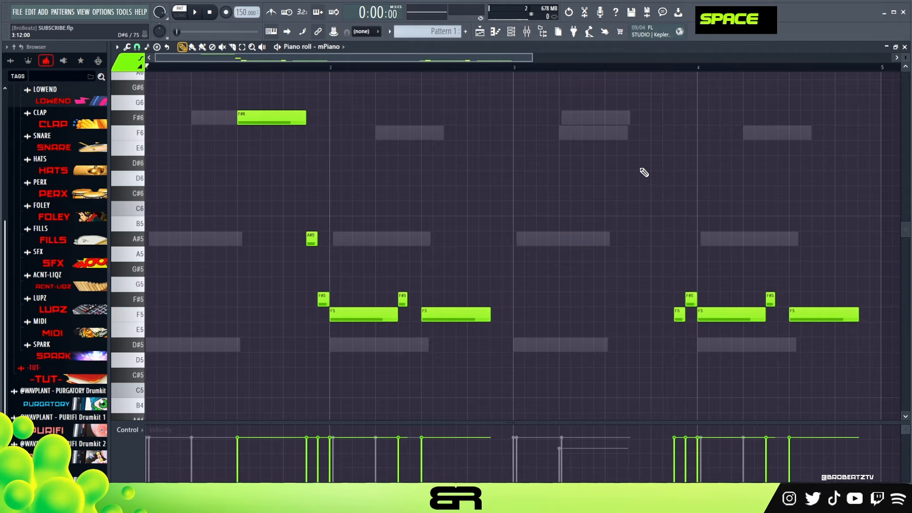
# Try duplicating the whole first two-bar mPiano phrase over bars 3 and 4, and remove the copy
pyautogui.moveTo(509, 352); pyautogui.dragTo(640, 135)
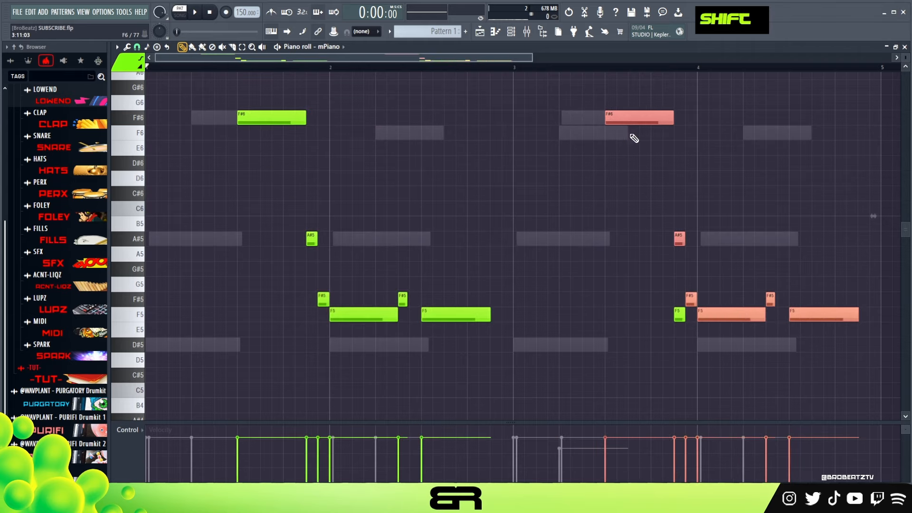
pyautogui.press('Delete')
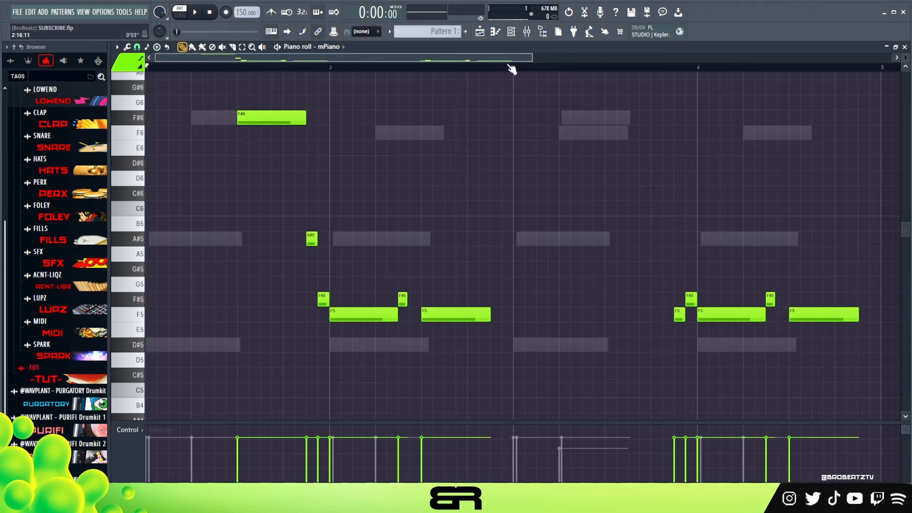
# Select the Plink channel in the channel rack and show its piano roll around the fifth and sixth octaves
pyautogui.click(513, 38)
pyautogui.click(258, 178)
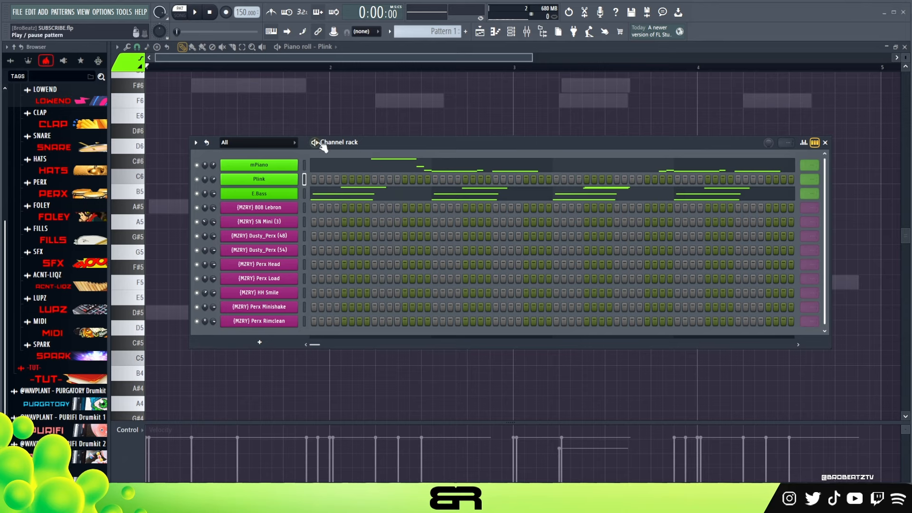
pyautogui.rightClick(284, 121)
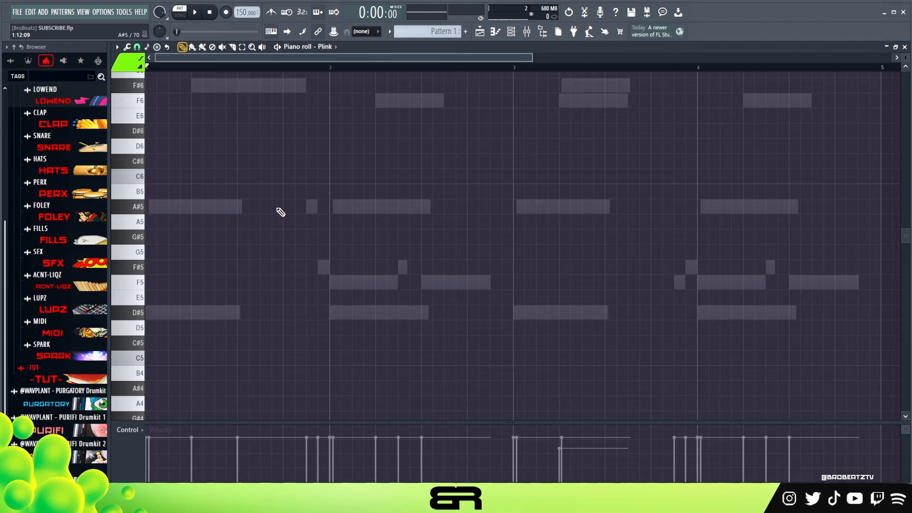
pyautogui.scroll(6, 251, 248)
pyautogui.scroll(-4, 255, 255)
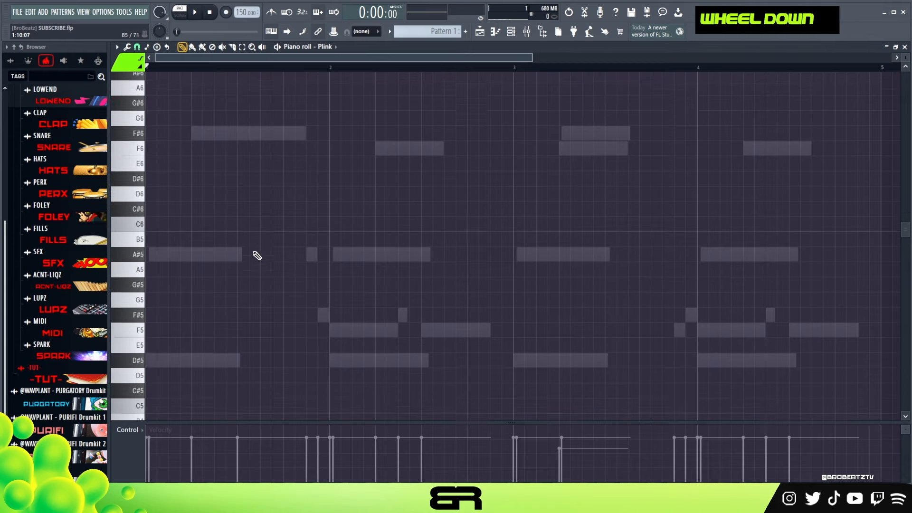
# Place a Plink F#6 note at the start of bar 1 and an A#5 at the start of bar 2, and play them back
pyautogui.moveTo(182, 119)
pyautogui.mouseDown()
pyautogui.moveTo(150, 118)
pyautogui.moveTo(224, 122)
pyautogui.mouseUp()
pyautogui.click(173, 118)
pyautogui.rightClick(173, 119)
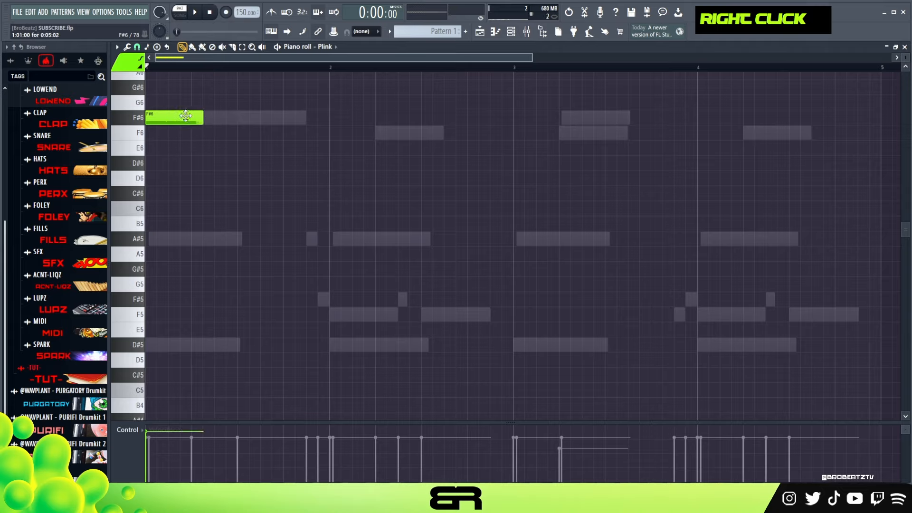
pyautogui.click(341, 239)
pyautogui.press('space')
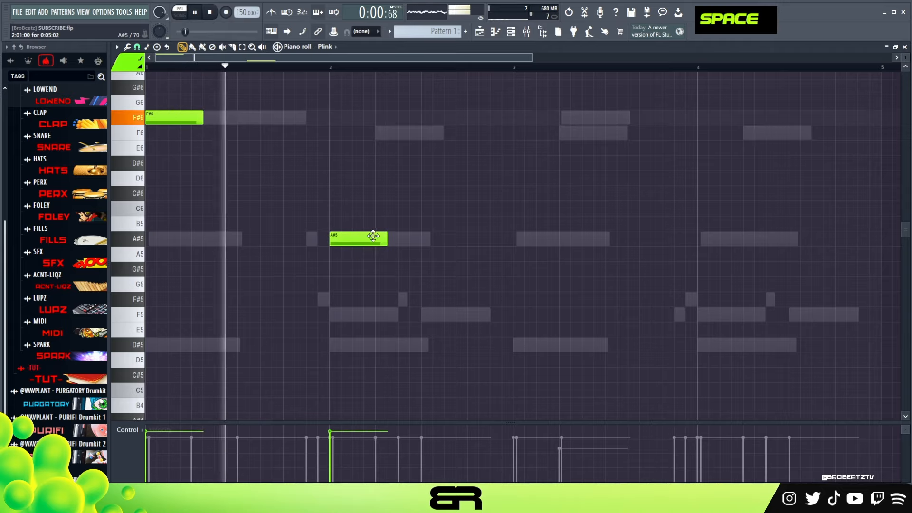
# Stop playback, lower the bar 1 Plink note to A#5, and move the bar 2 note down to F5
pyautogui.press('space')
pyautogui.keyDown('ctrl'); pyautogui.moveTo(410, 291); pyautogui.dragTo(145, 96); pyautogui.keyUp('ctrl')
pyautogui.rightClick(174, 132)
pyautogui.moveTo(175, 124); pyautogui.dragTo(175, 240)
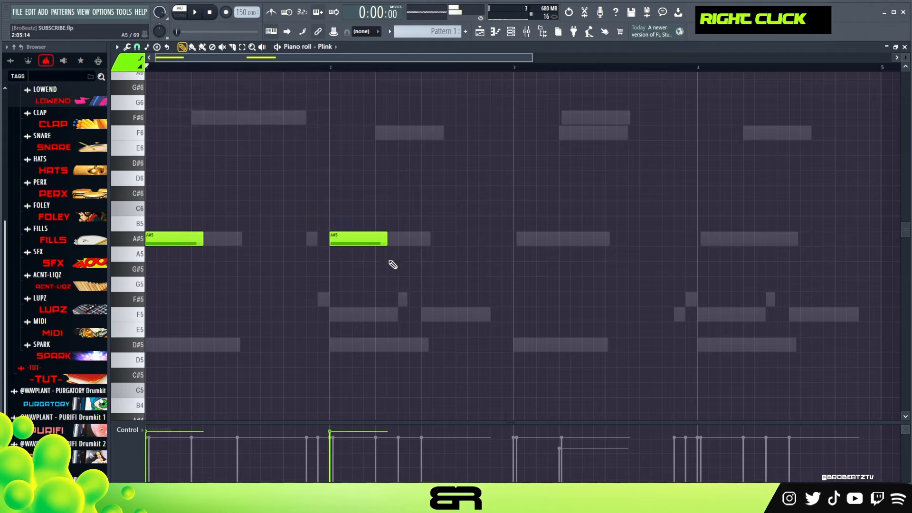
pyautogui.keyDown('ctrl'); pyautogui.moveTo(351, 235); pyautogui.dragTo(354, 314); pyautogui.keyUp('ctrl')
pyautogui.rightClick(275, 266)
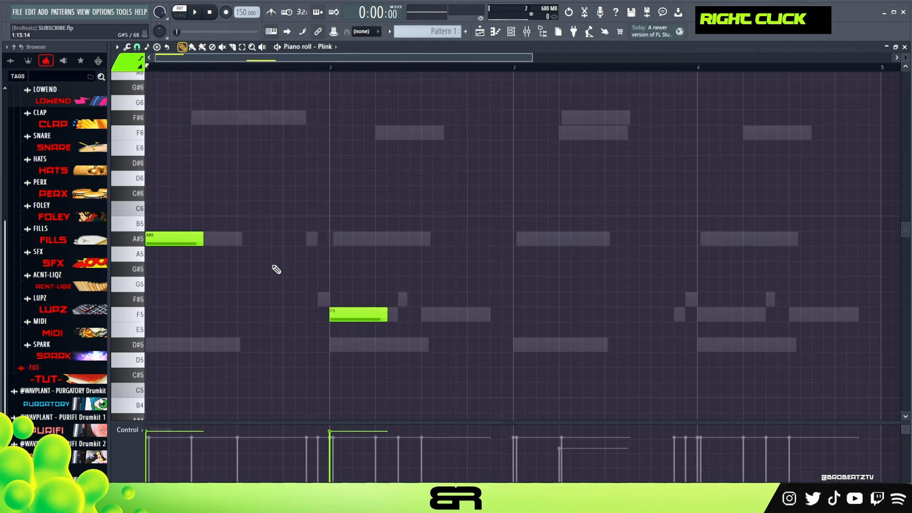
# Play the Plink part and lengthen the bar 1 A#5 note to about half a bar
pyautogui.press('space')
pyautogui.keyDown('alt'); pyautogui.moveTo(204, 239); pyautogui.dragTo(235, 240); pyautogui.keyUp('alt')
pyautogui.rightClick(271, 285)
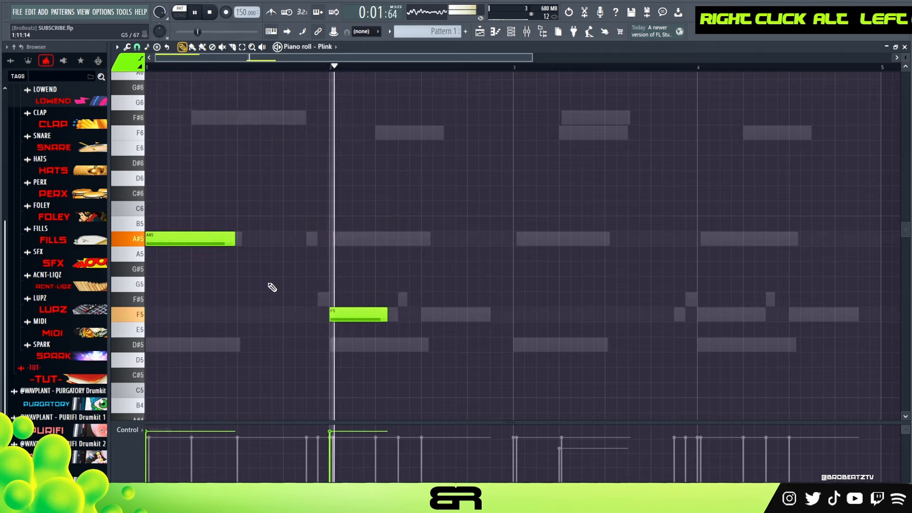
pyautogui.press('space')
# Add a short F#5 pickup note just before bar 2 and lengthen the bar 2 F5 note to about half a bar
pyautogui.click(301, 300)
pyautogui.moveTo(307, 301); pyautogui.dragTo(339, 302)
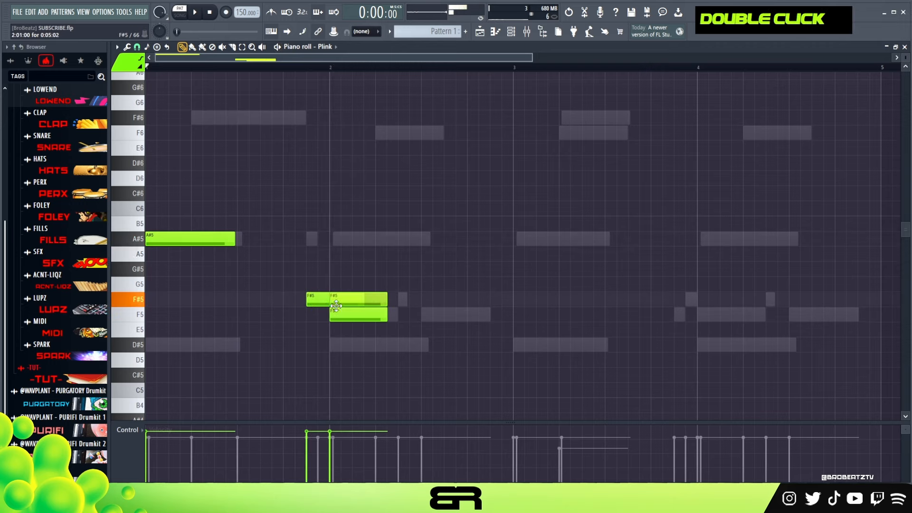
pyautogui.rightClick(354, 302)
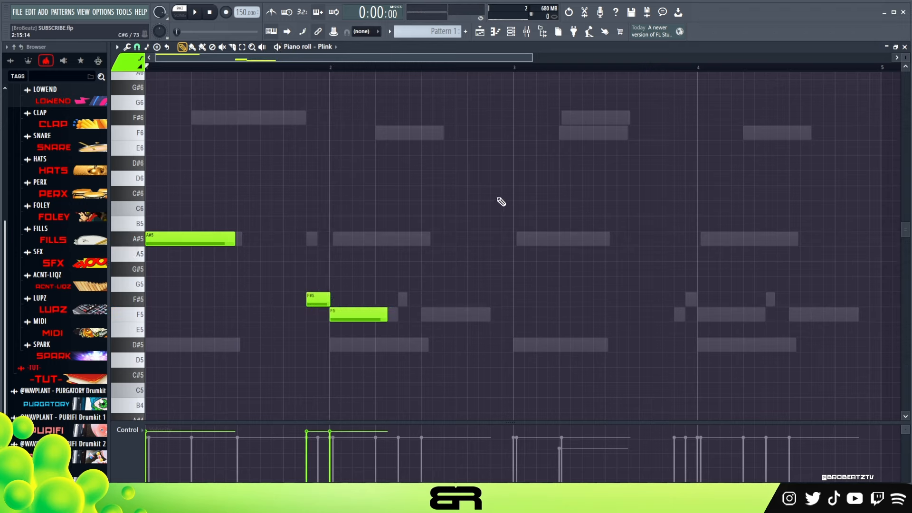
pyautogui.press('ctrl')
pyautogui.moveTo(386, 322); pyautogui.dragTo(418, 319)
# Repeat the two-bar Plink phrase over bars 3 and 4 with its opening note on A#4 and pickup on D#5, and play it back
pyautogui.moveTo(435, 352); pyautogui.dragTo(544, 250)
pyautogui.keyDown('ctrl'); pyautogui.click(547, 240); pyautogui.keyUp('ctrl')
pyautogui.hotkey('ctrl', 'Down')
pyautogui.rightClick(735, 286)
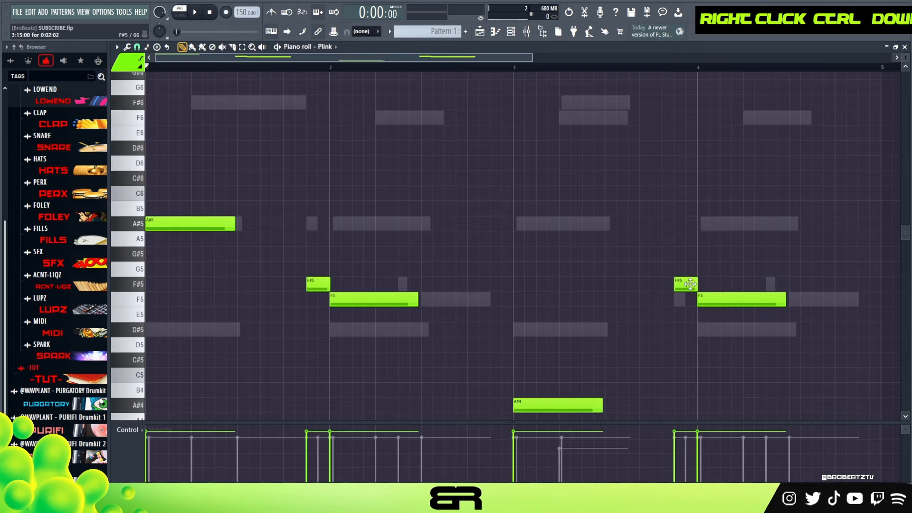
pyautogui.moveTo(691, 285); pyautogui.dragTo(691, 331)
pyautogui.press('space')
pyautogui.scroll(-1, 517, 197)
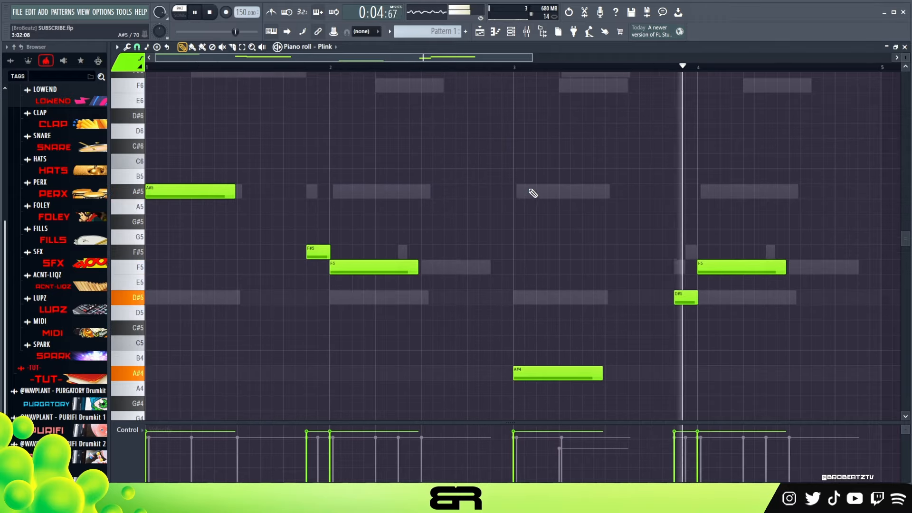
pyautogui.press('space')
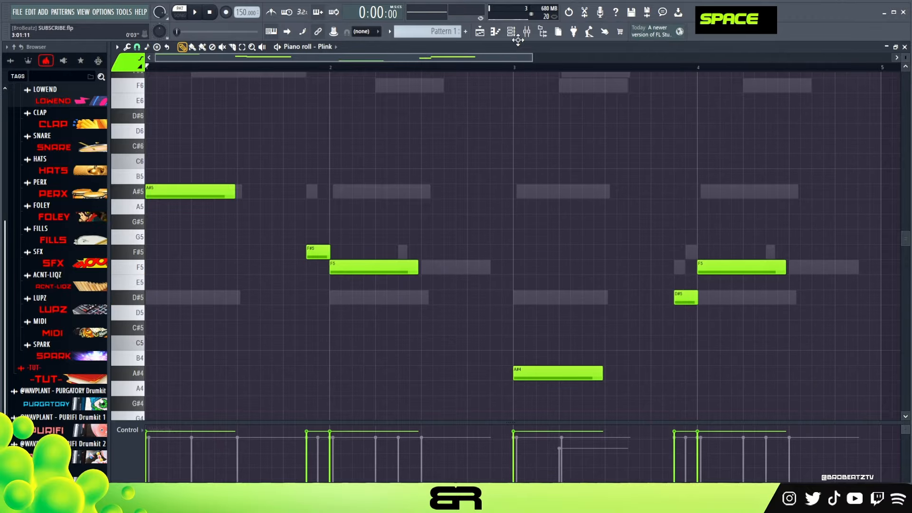
# Review the Fruity DX10 settings of the mPiano, Plink and E.Bass channels from the channel rack, and close them
pyautogui.click(513, 35)
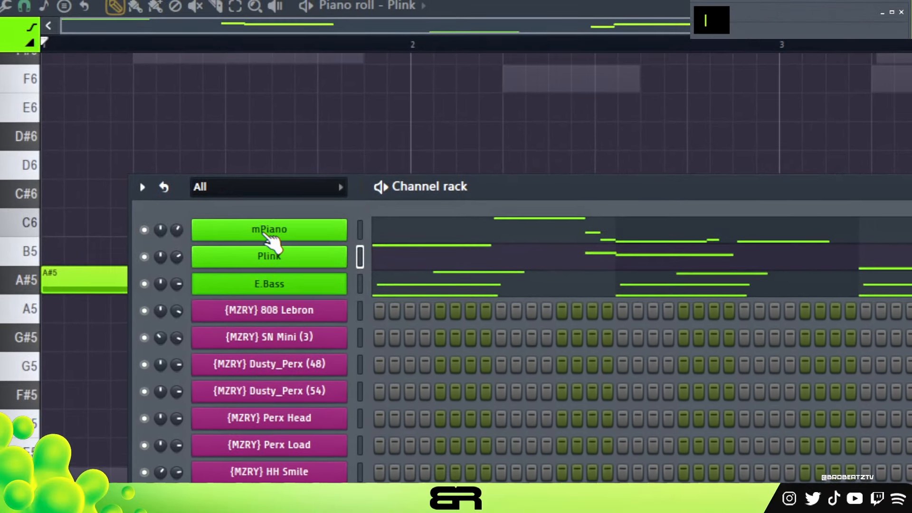
pyautogui.click(266, 232)
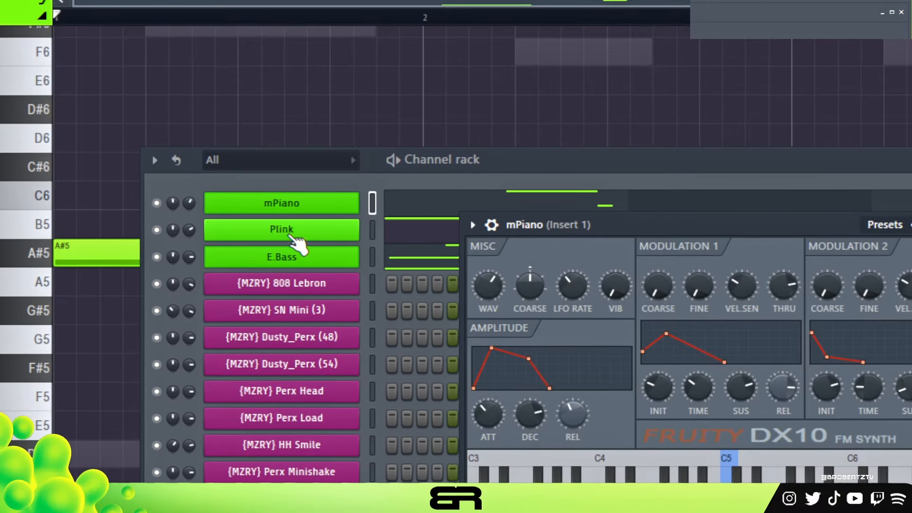
pyautogui.click(287, 263)
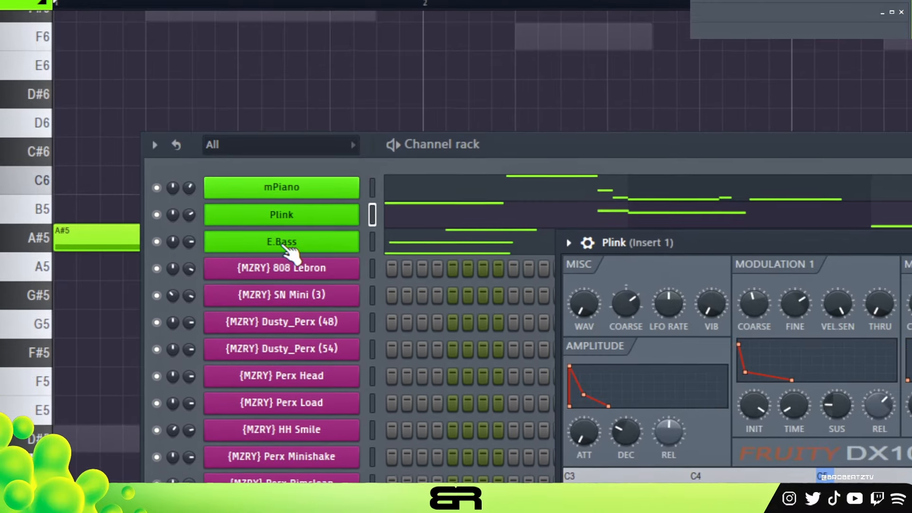
pyautogui.click(285, 259)
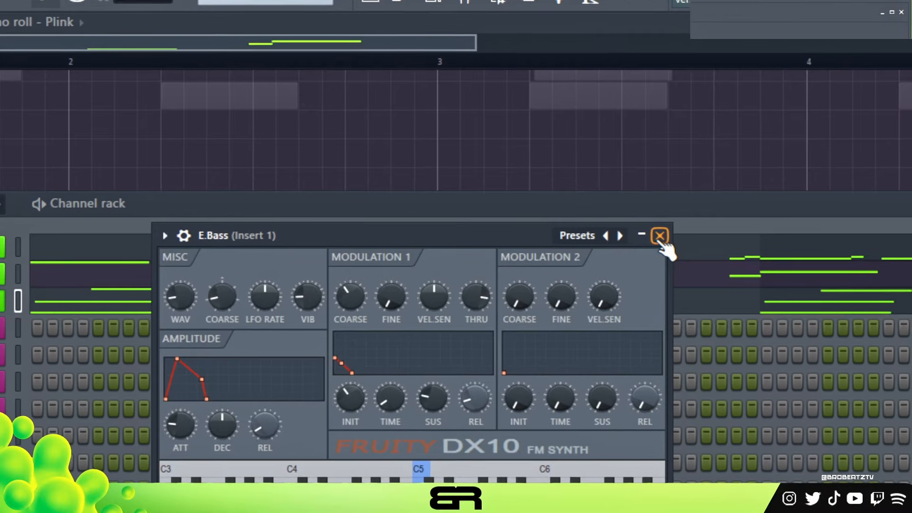
pyautogui.click(660, 237)
pyautogui.rightClick(470, 134)
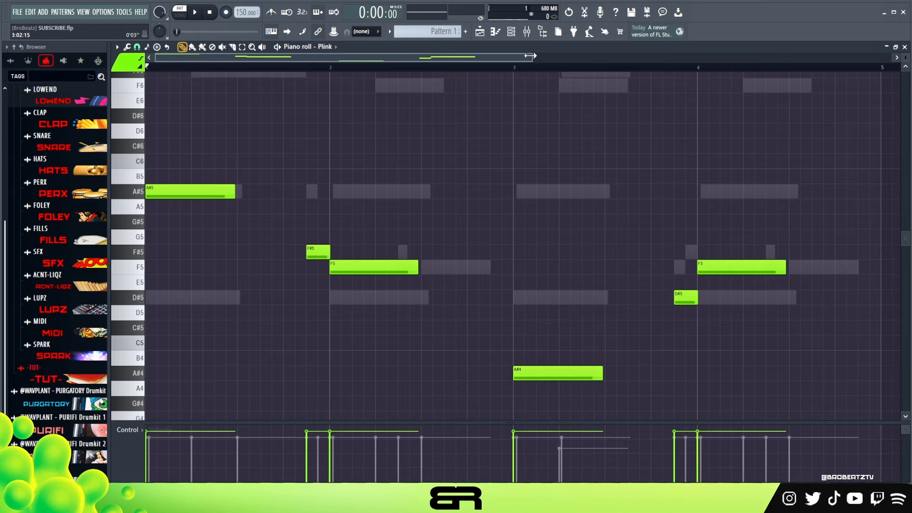
pyautogui.moveTo(530, 57); pyautogui.dragTo(456, 61)
pyautogui.moveTo(531, 59); pyautogui.dragTo(525, 60)
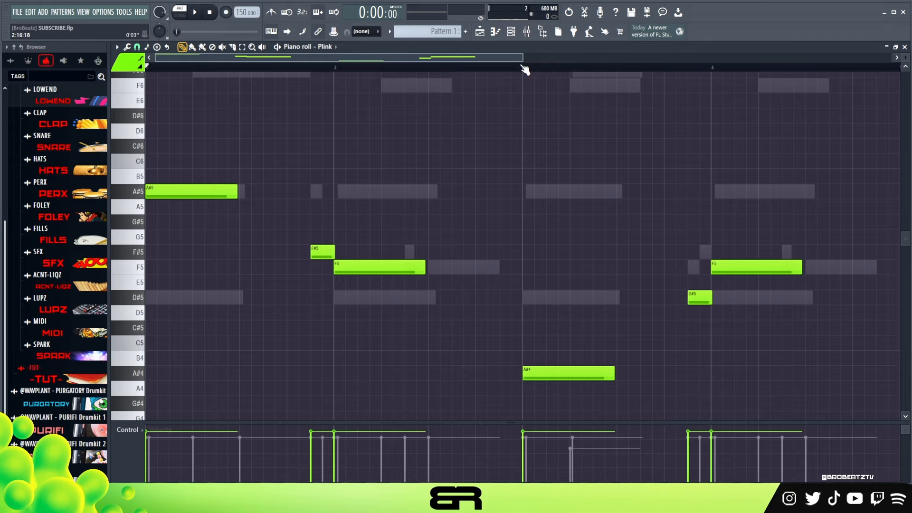
pyautogui.moveTo(522, 61)
pyautogui.mouseDown()
pyautogui.moveTo(518, 71)
pyautogui.moveTo(550, 86)
pyautogui.moveTo(518, 87)
pyautogui.moveTo(529, 92)
pyautogui.mouseUp()
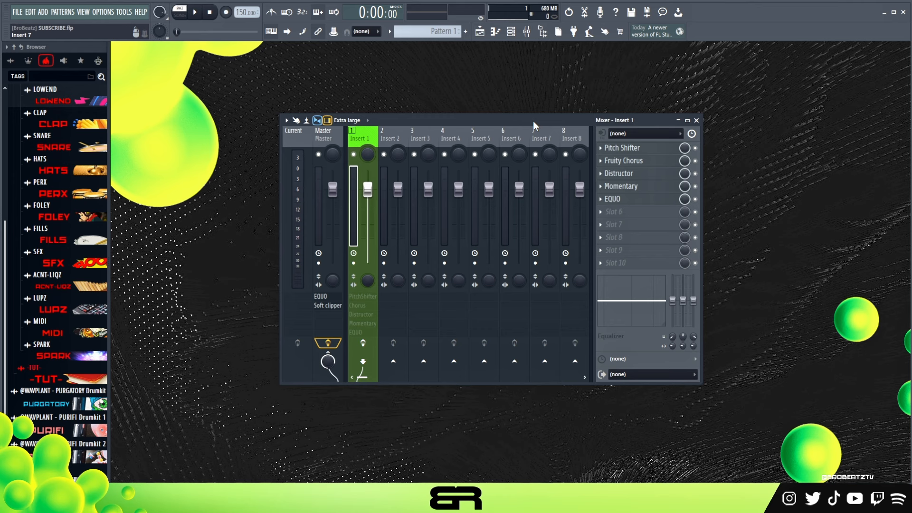
# Enable the effects on mixer Insert 1 and bypass Fruity Chorus, Distructor, Momentary and EQUO, leaving only Pitch Shifter on
pyautogui.moveTo(441, 117); pyautogui.dragTo(427, 111)
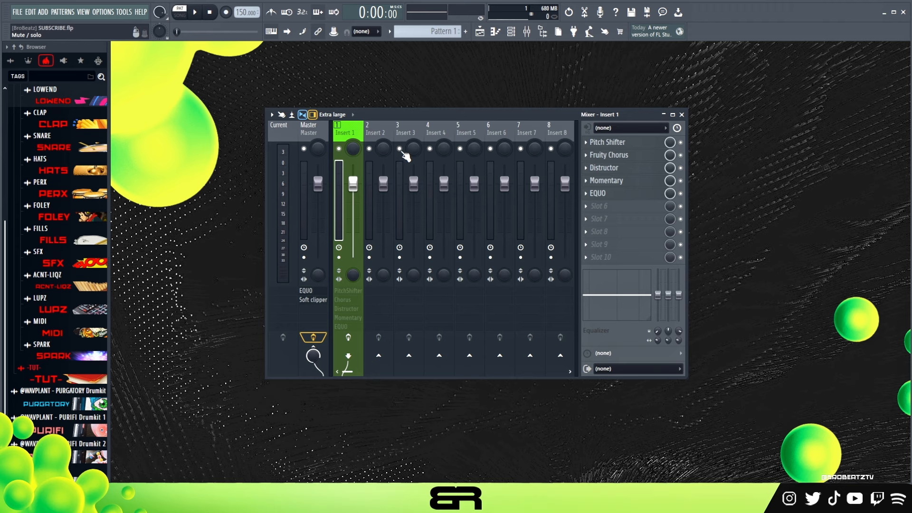
pyautogui.moveTo(425, 115); pyautogui.dragTo(396, 104)
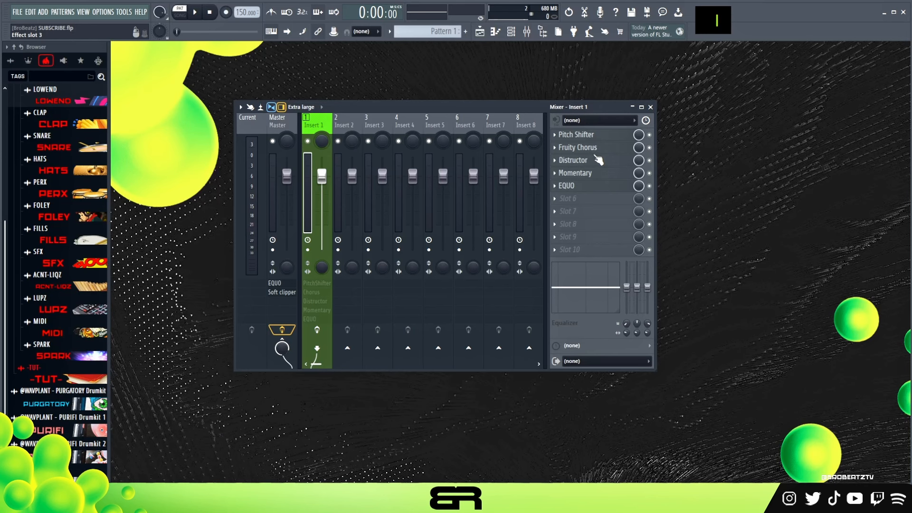
pyautogui.click(317, 331)
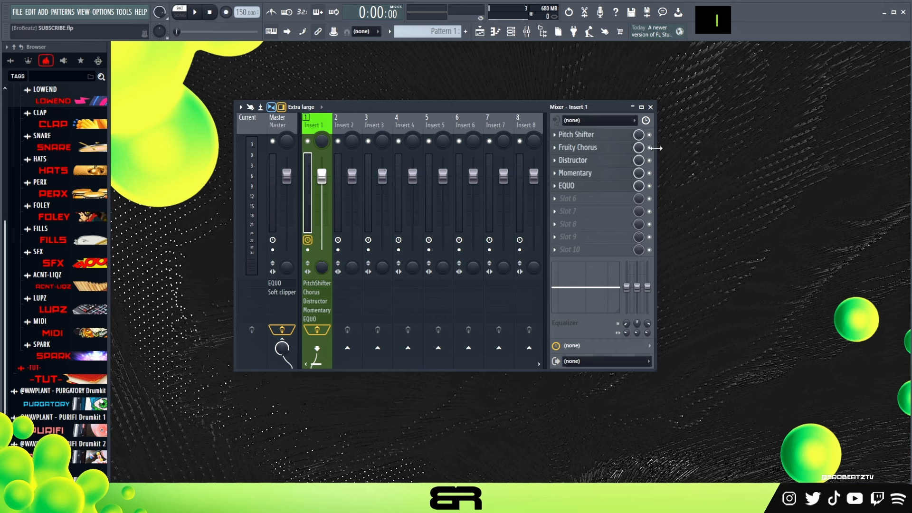
pyautogui.doubleClick(658, 188)
# Examine the Pitch Shifter settings on Insert 1, listen to the melody with only that effect on, and close it
pyautogui.doubleClick(601, 139)
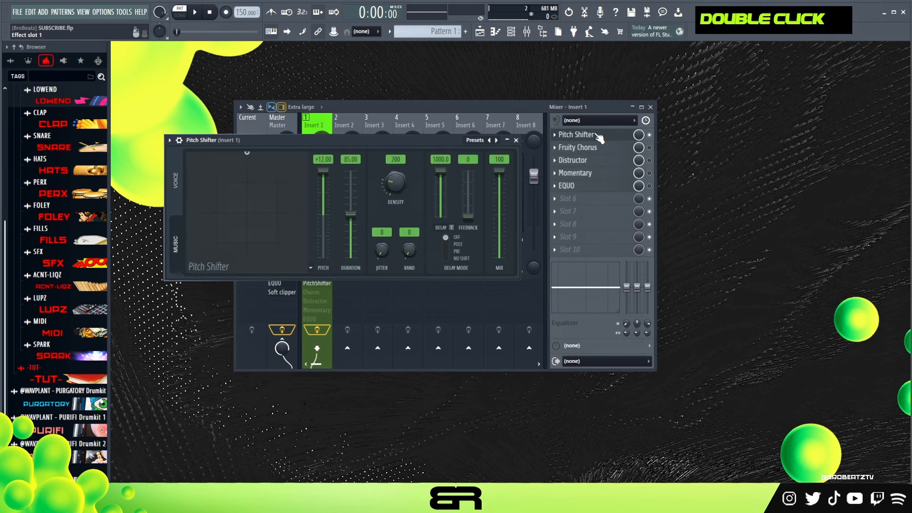
pyautogui.moveTo(411, 144); pyautogui.dragTo(480, 138)
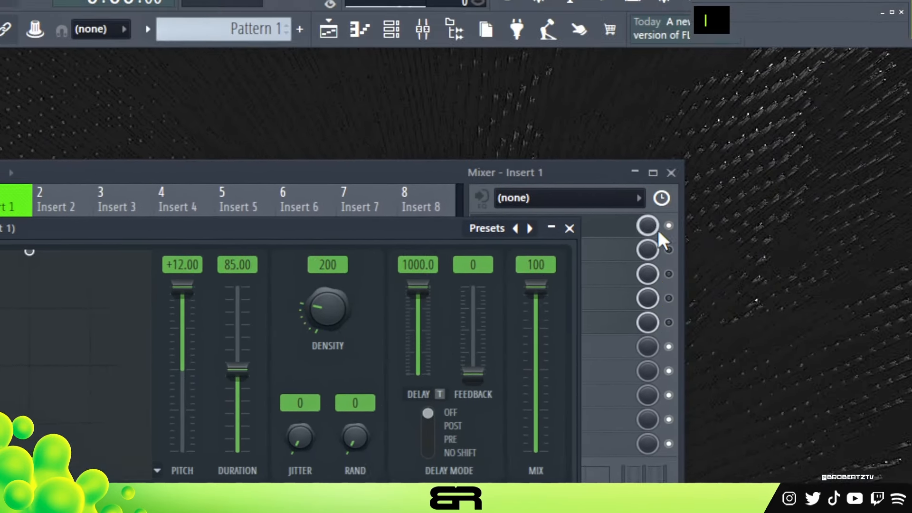
pyautogui.click(656, 230)
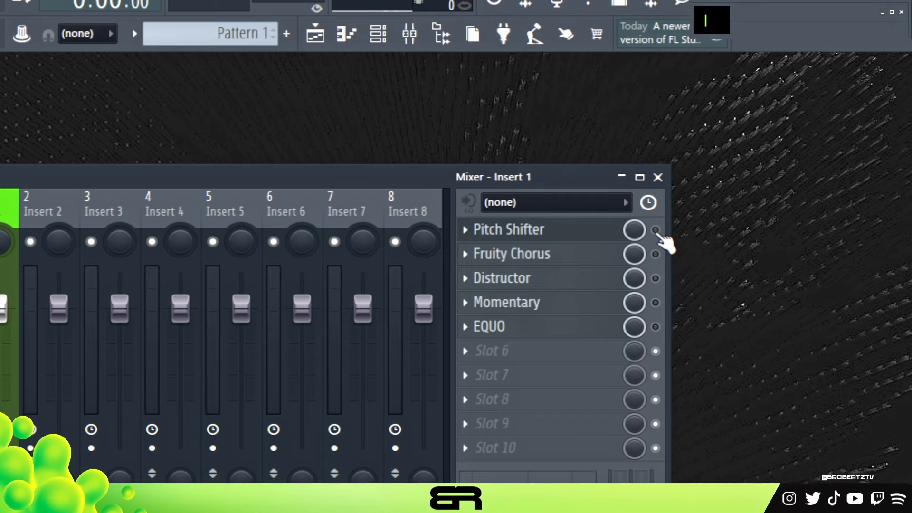
pyautogui.doubleClick(603, 232)
pyautogui.press('space')
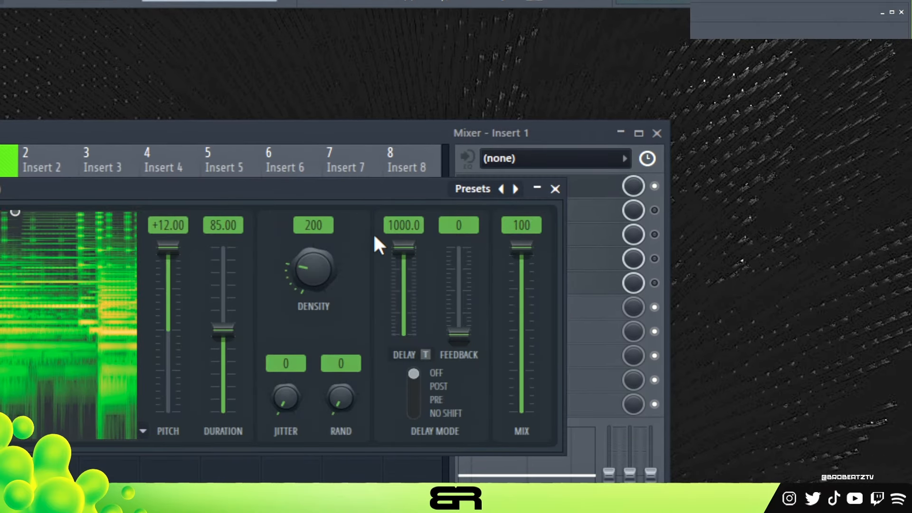
pyautogui.press('space')
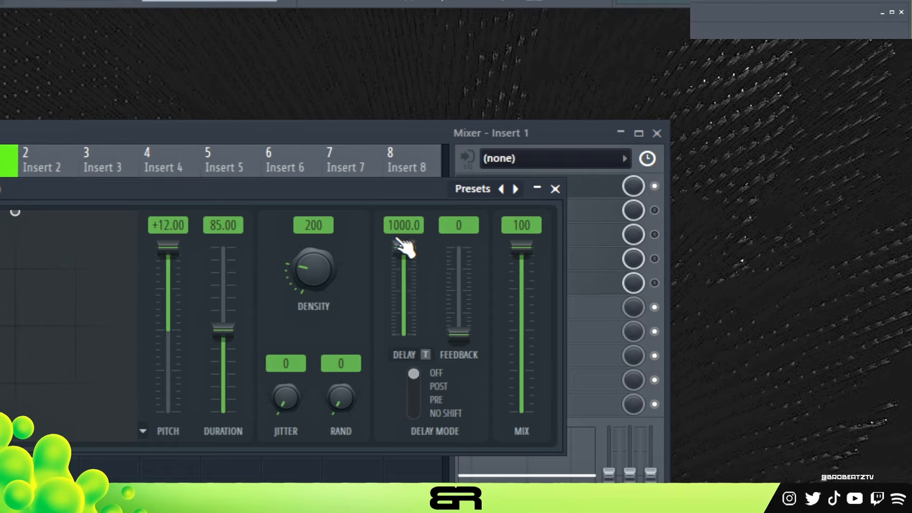
pyautogui.moveTo(271, 189); pyautogui.dragTo(260, 271)
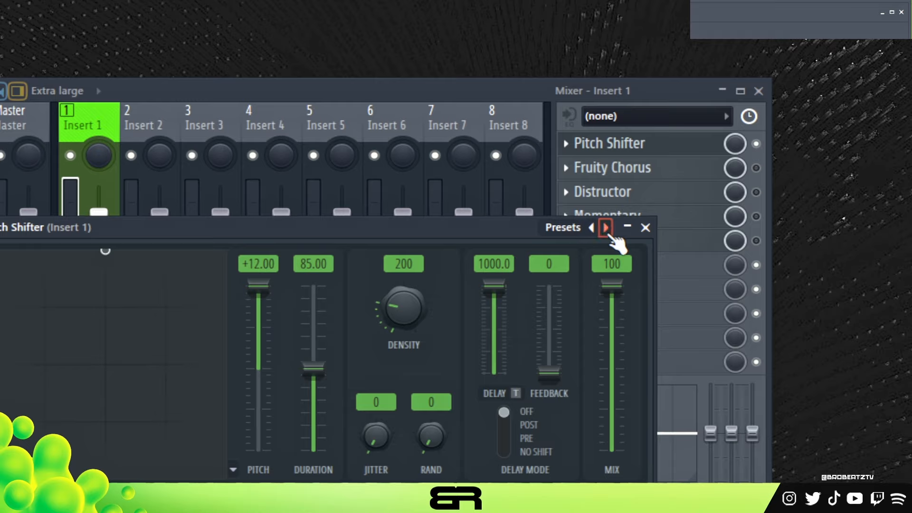
pyautogui.click(646, 229)
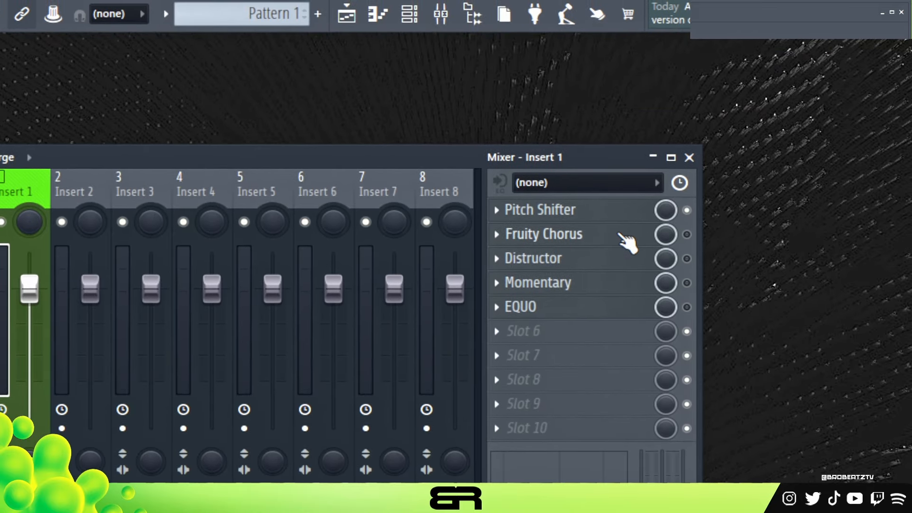
# Turn on Fruity Chorus on Insert 1, review its settings while the melody plays, and close it
pyautogui.doubleClick(592, 235)
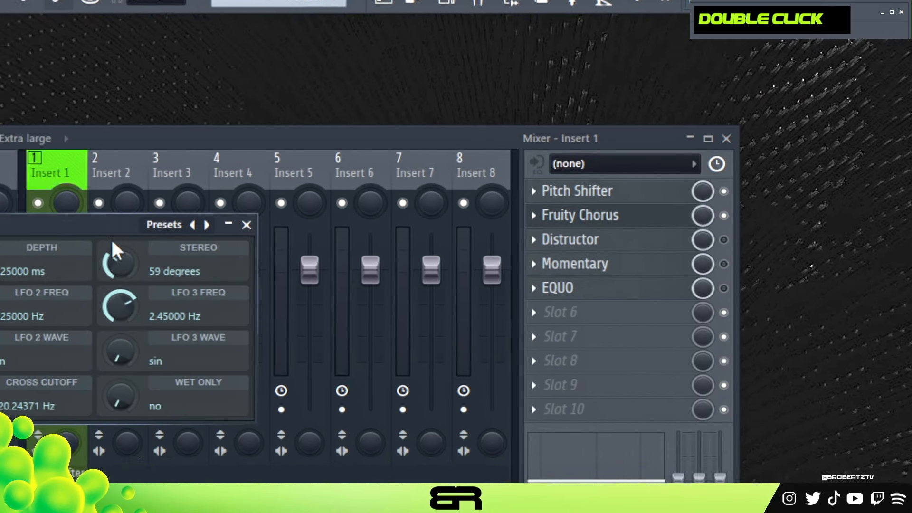
pyautogui.press('space')
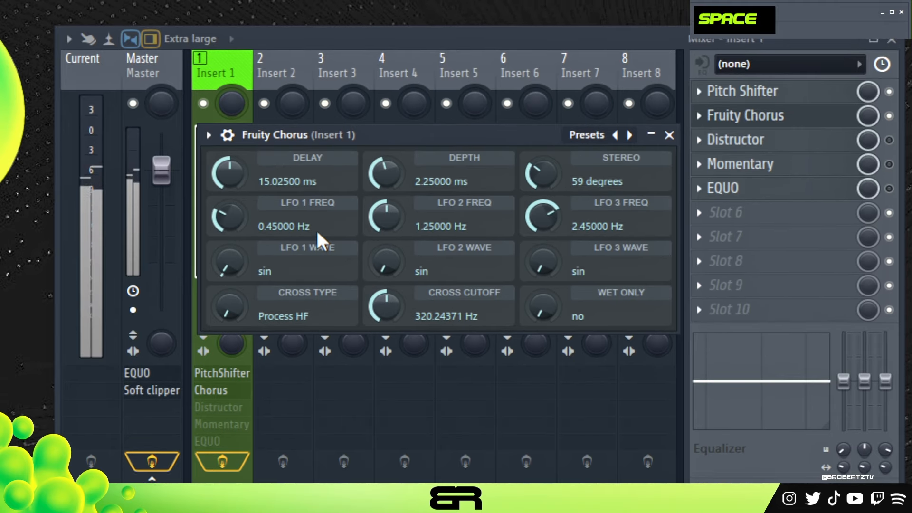
pyautogui.press('space')
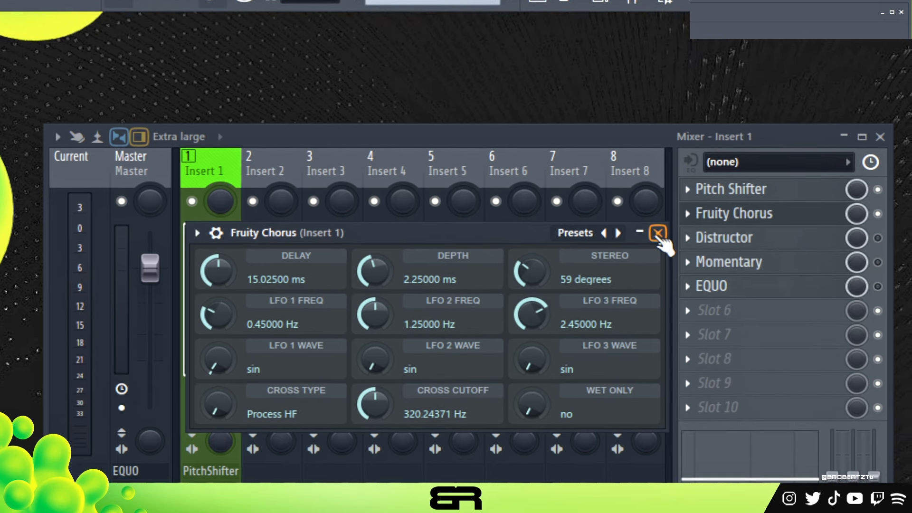
pyautogui.click(659, 233)
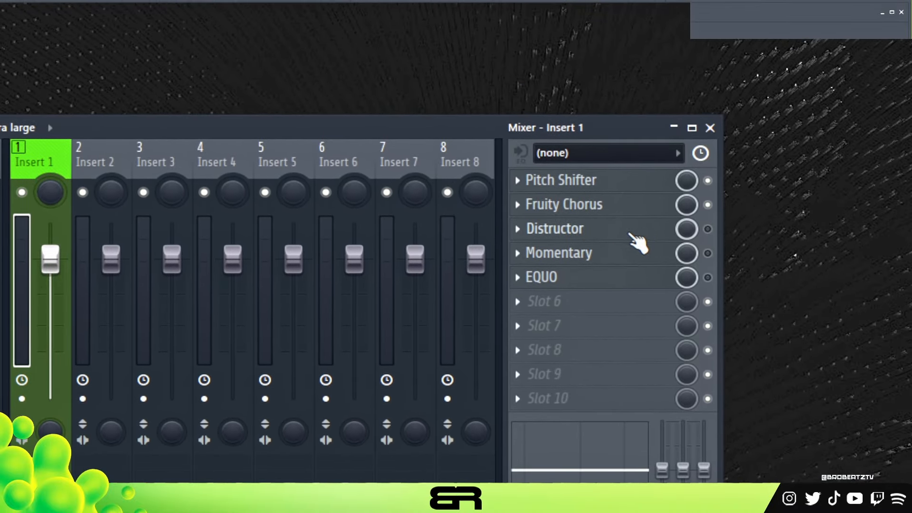
# Turn on Distructor on Insert 1, review its filter, chorus and speaker modules, and close it
pyautogui.click(675, 238)
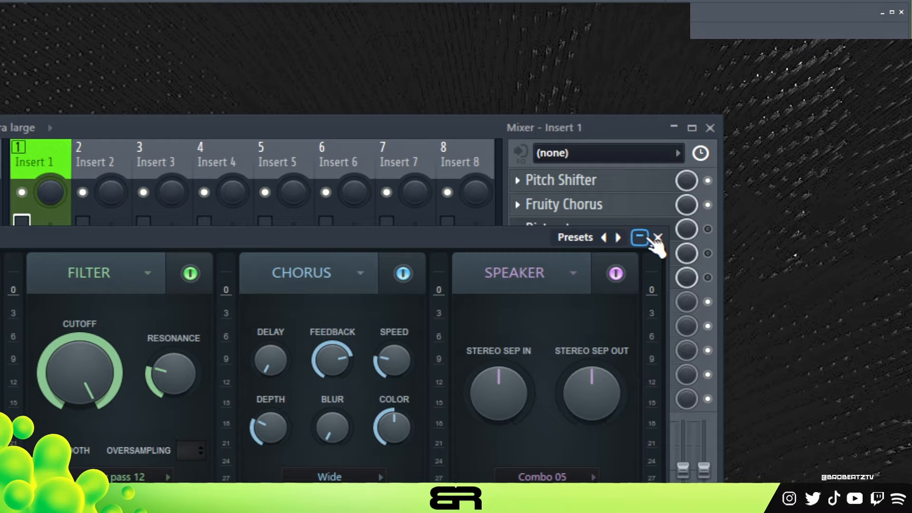
pyautogui.moveTo(458, 248); pyautogui.dragTo(492, 361)
pyautogui.moveTo(489, 243); pyautogui.dragTo(513, 230)
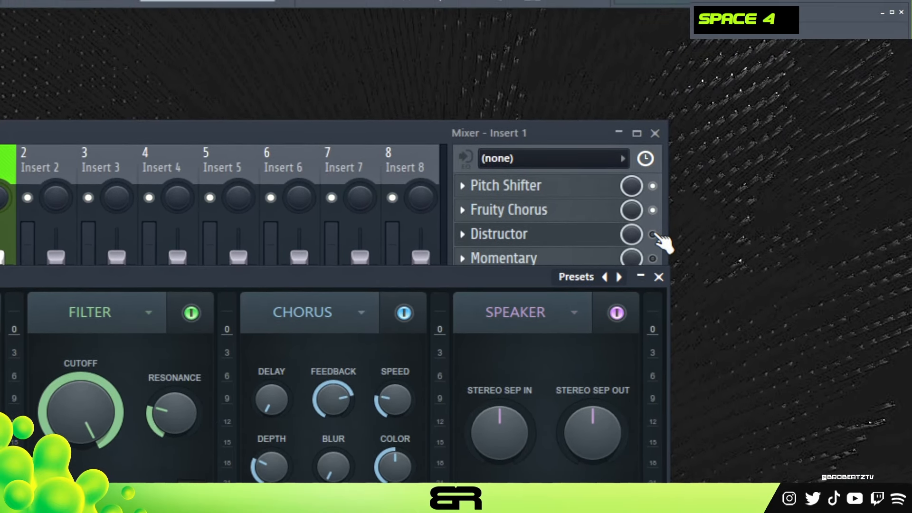
pyautogui.click(659, 245)
pyautogui.doubleClick(594, 236)
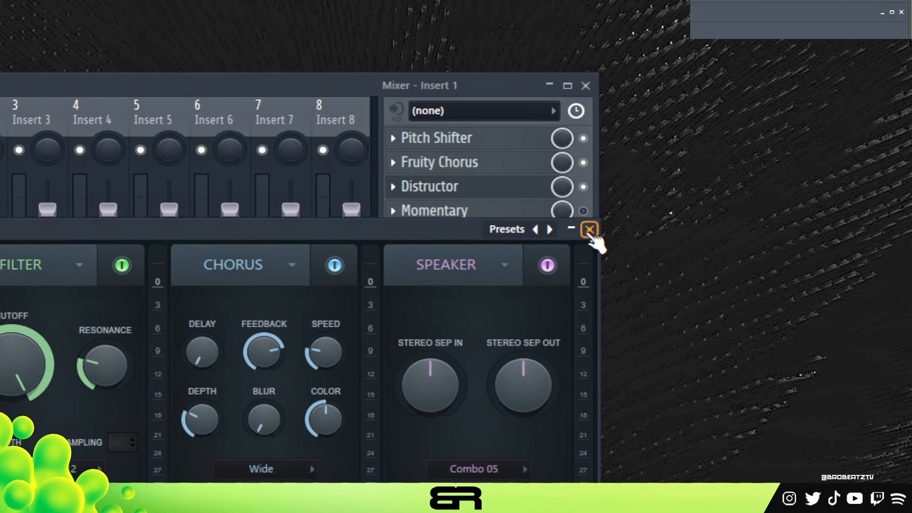
pyautogui.click(590, 230)
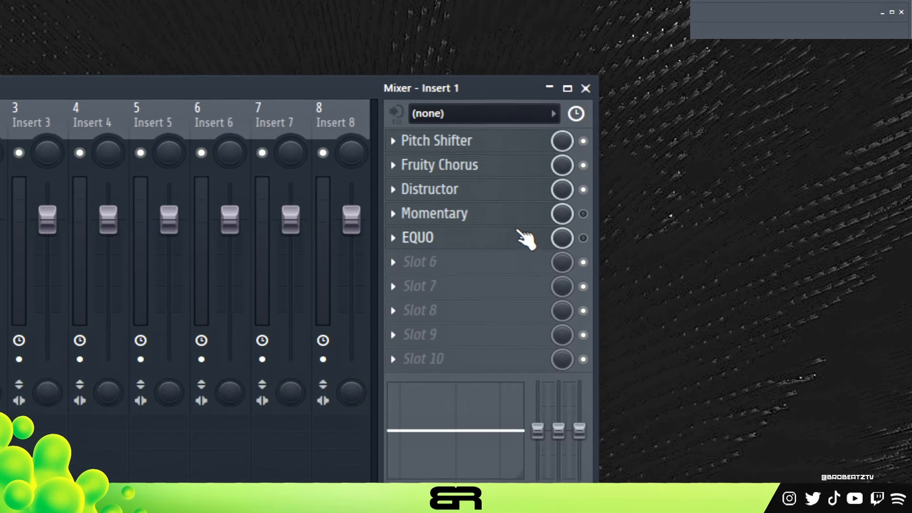
# Turn on Momentary on Insert 1, review its active Reverse and 1 Beat Gate patterns while the melody plays, and close it
pyautogui.click(508, 233)
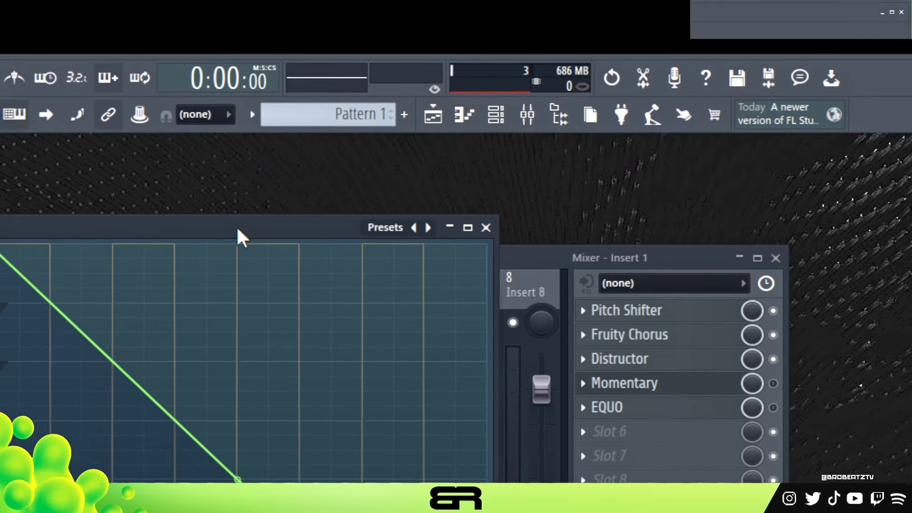
pyautogui.moveTo(48, 80); pyautogui.dragTo(153, 112)
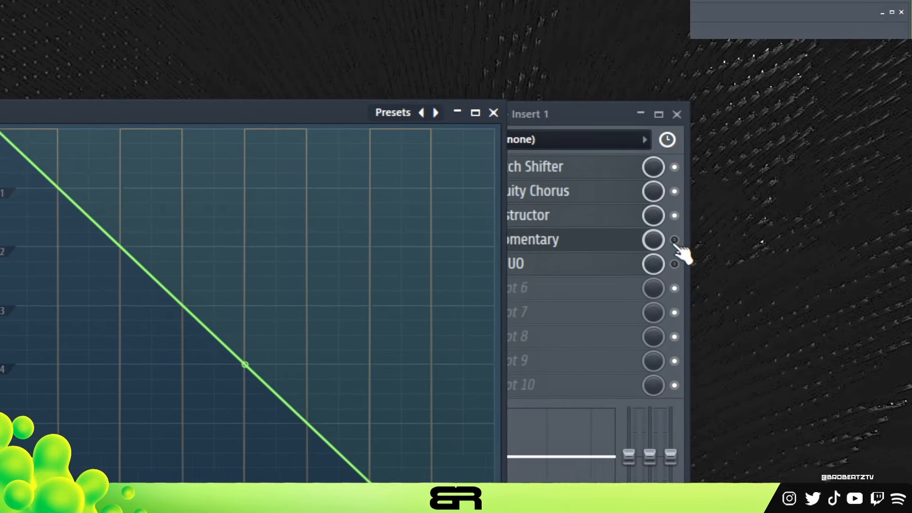
pyautogui.click(675, 241)
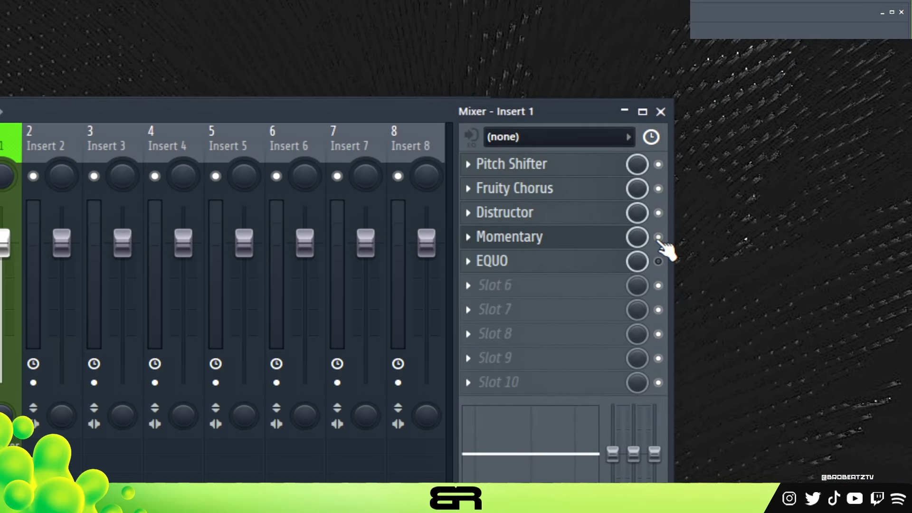
pyautogui.press('space')
pyautogui.click(216, 225)
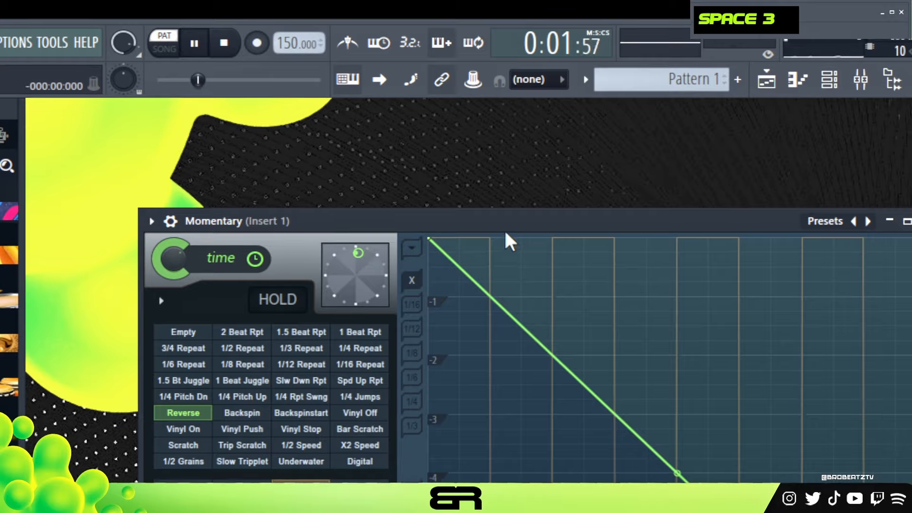
pyautogui.moveTo(504, 229); pyautogui.dragTo(569, 229)
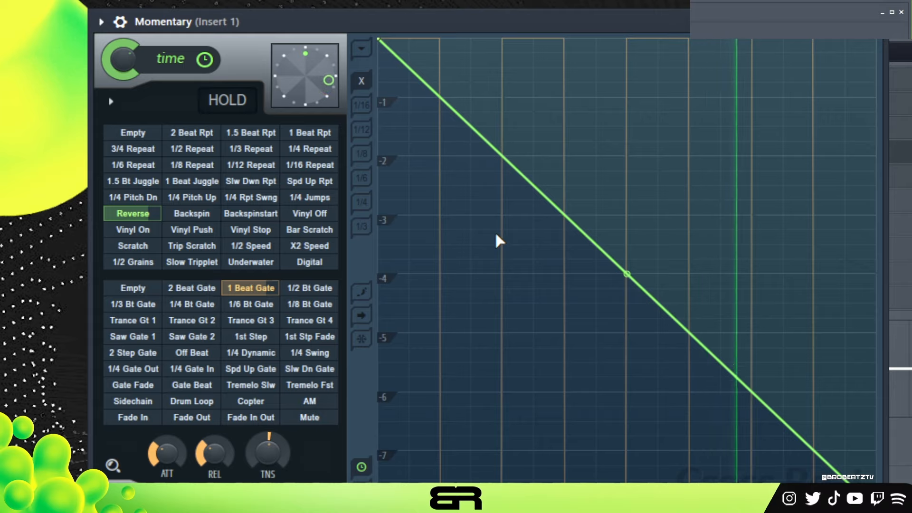
pyautogui.press('space')
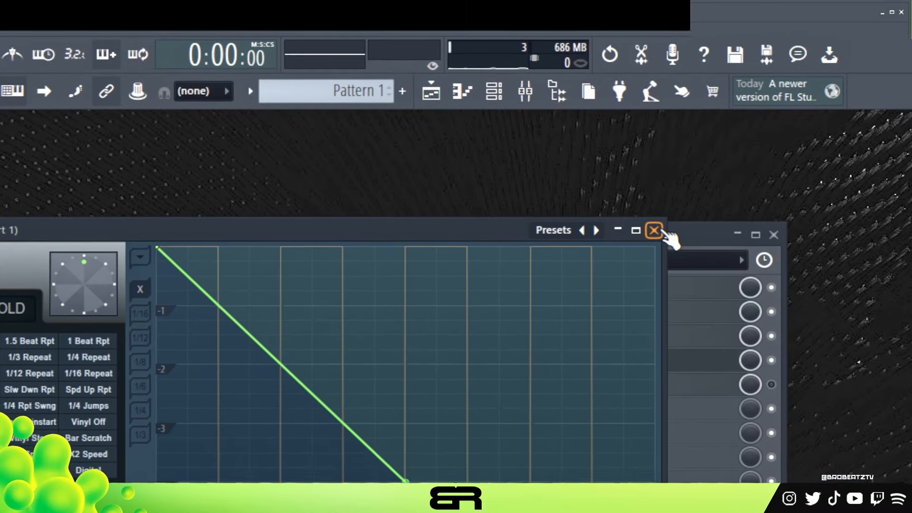
pyautogui.click(875, 40)
# Reshape the EQUO graphic curve on Insert 1 into a gradual roll-off from about 2.56k to 10.24k and close the plugin
pyautogui.doubleClick(684, 282)
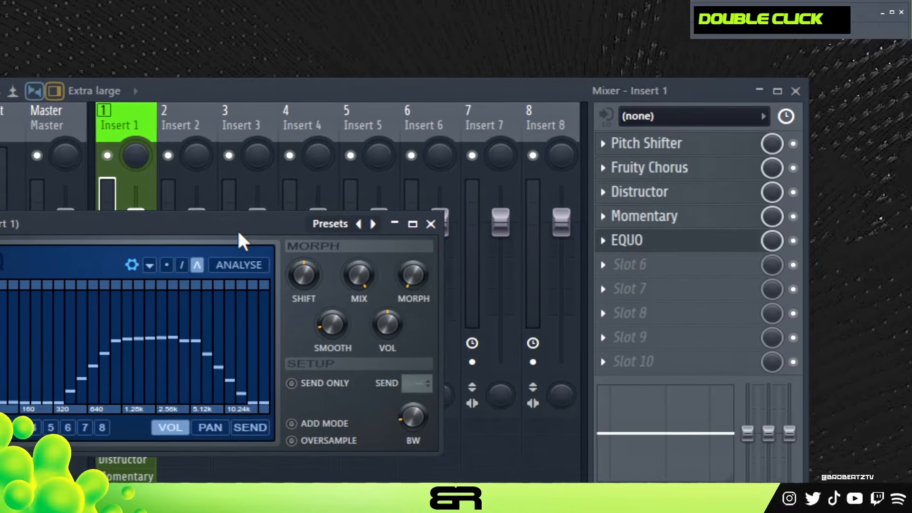
pyautogui.moveTo(239, 233); pyautogui.dragTo(310, 136)
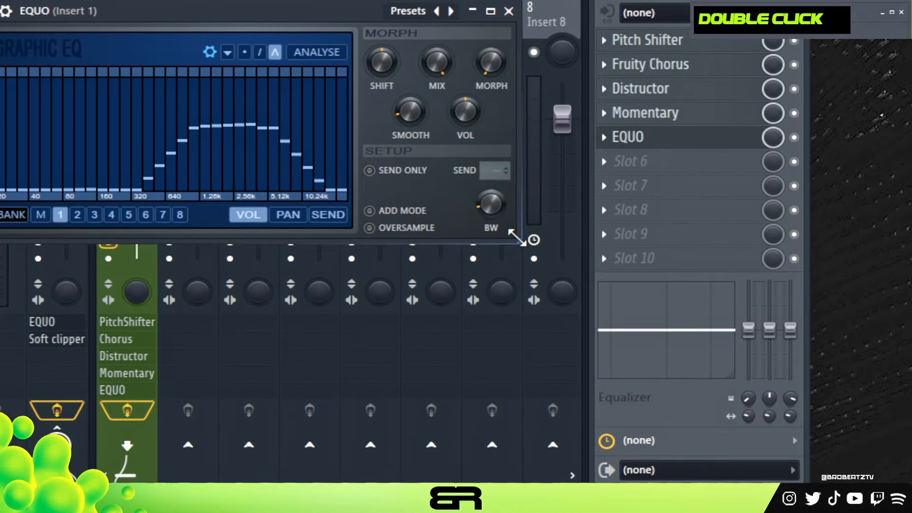
pyautogui.moveTo(521, 241); pyautogui.dragTo(691, 257)
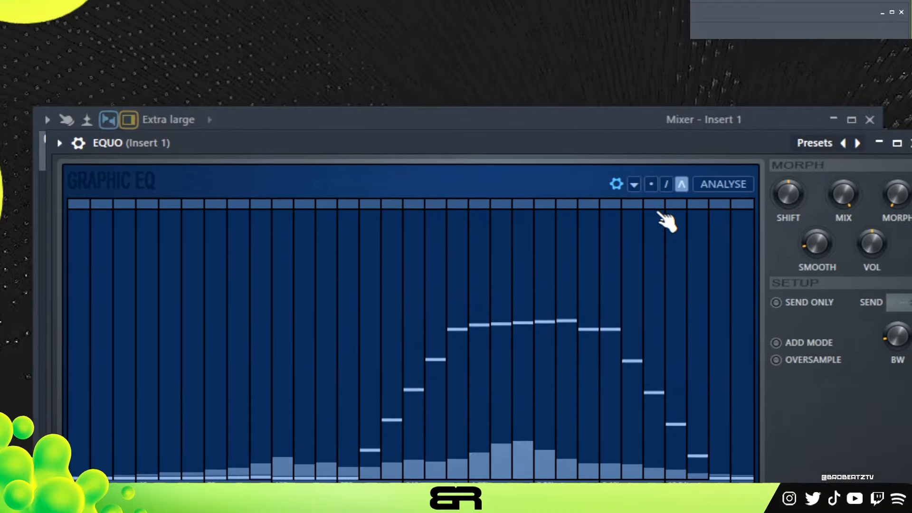
pyautogui.click(680, 92)
pyautogui.moveTo(603, 361); pyautogui.dragTo(604, 373)
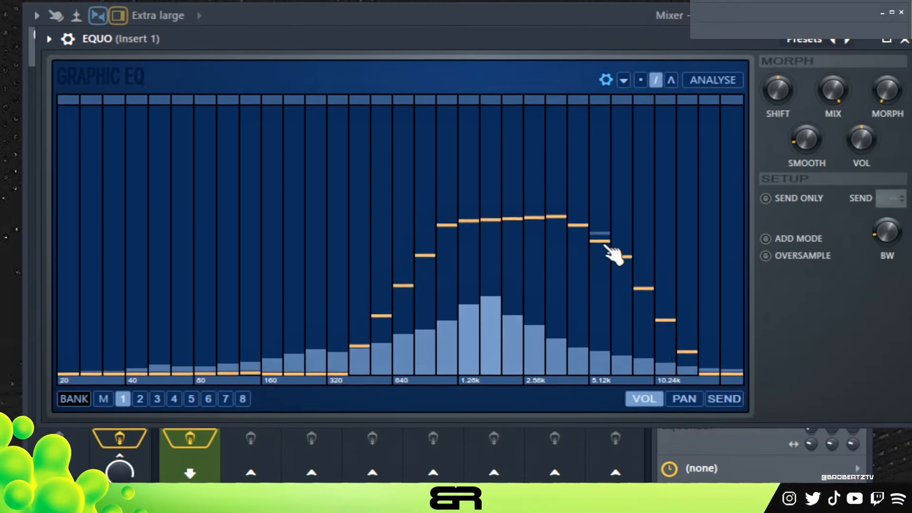
pyautogui.moveTo(623, 245); pyautogui.dragTo(687, 331)
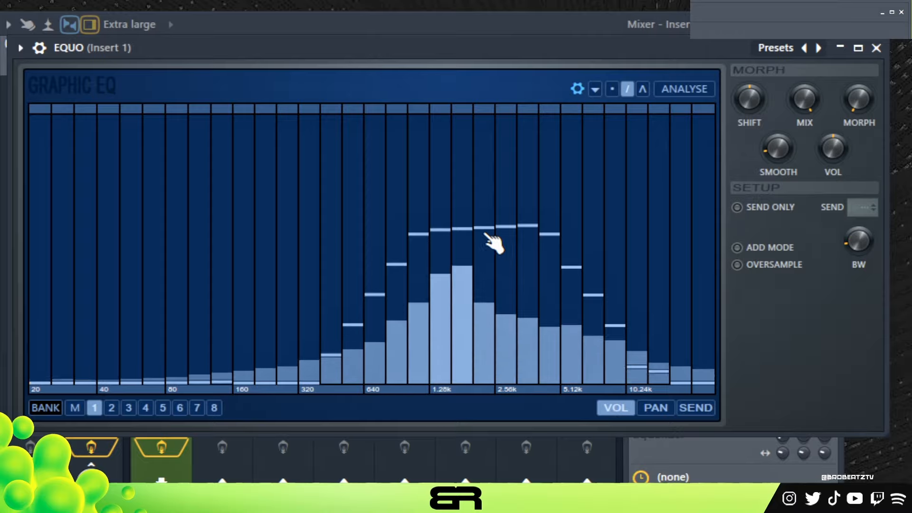
pyautogui.moveTo(489, 228)
pyautogui.mouseDown()
pyautogui.moveTo(595, 299)
pyautogui.moveTo(514, 246)
pyautogui.moveTo(534, 243)
pyautogui.moveTo(595, 298)
pyautogui.mouseUp()
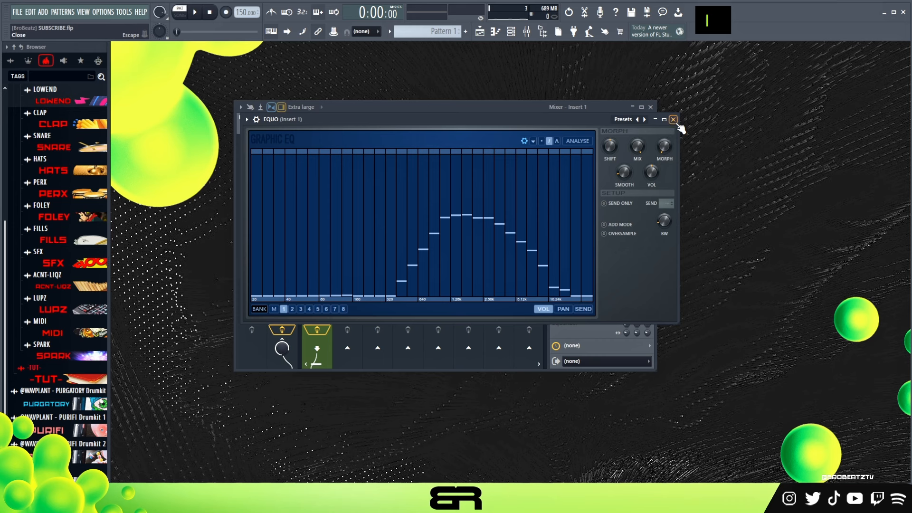
pyautogui.click(674, 120)
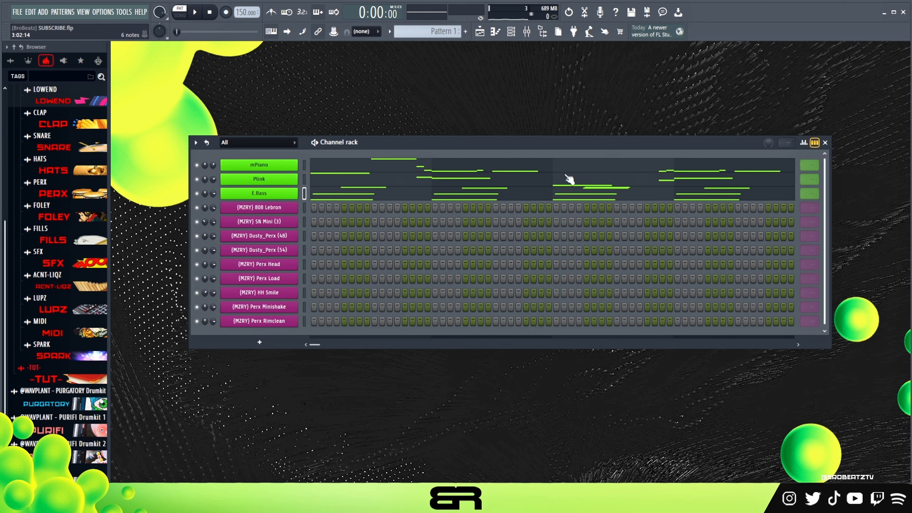
# Open the 808 Lebron channel in the piano roll and place two D#5 notes and one A#4 note in bar 1
pyautogui.rightClick(283, 208)
pyautogui.click(316, 207)
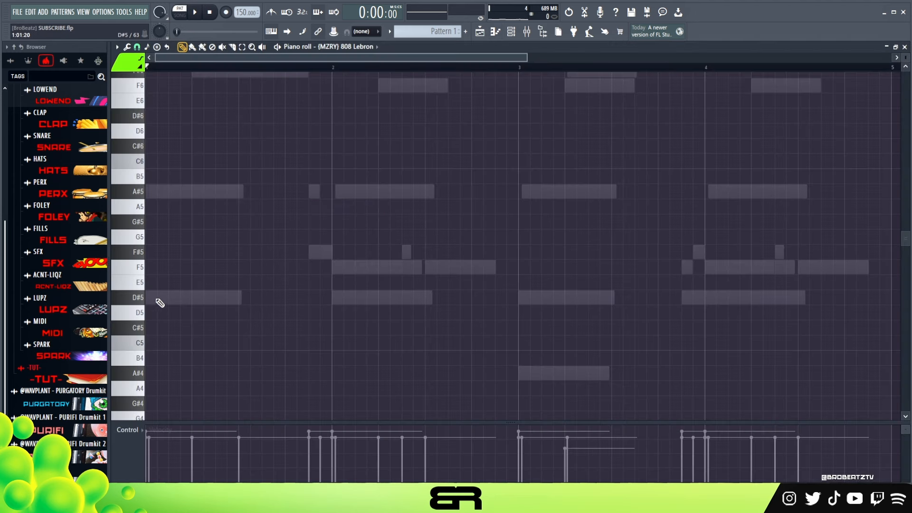
pyautogui.scroll(-4, 160, 303)
pyautogui.scroll(4, 210, 271)
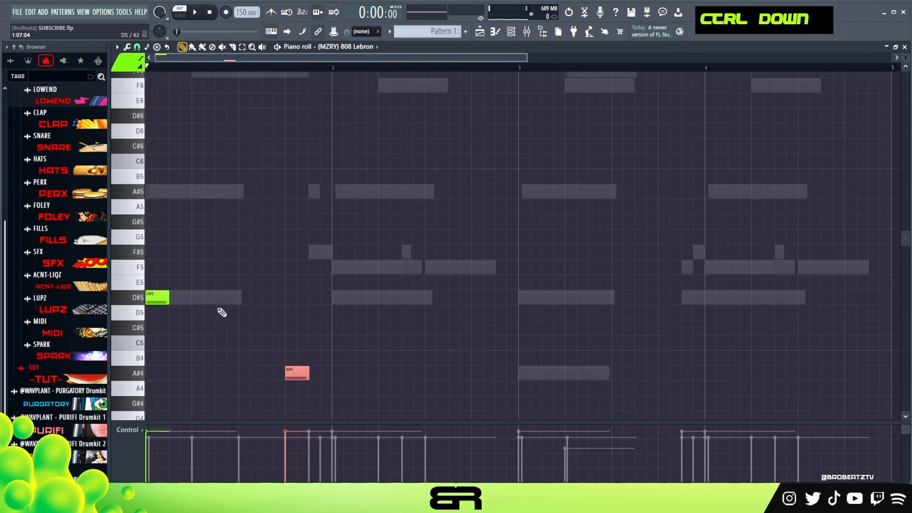
pyautogui.click(228, 297)
# Duplicate the three bar 1 notes of the 808 to the start of bar 3 and play the pattern
pyautogui.hotkey('ctrl', 'a')
pyautogui.moveTo(164, 299); pyautogui.dragTo(525, 299)
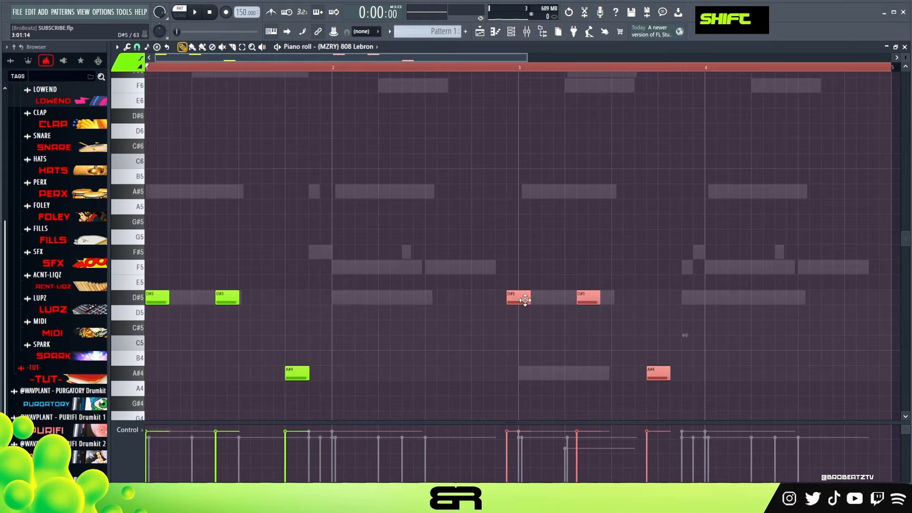
pyautogui.rightClick(644, 302)
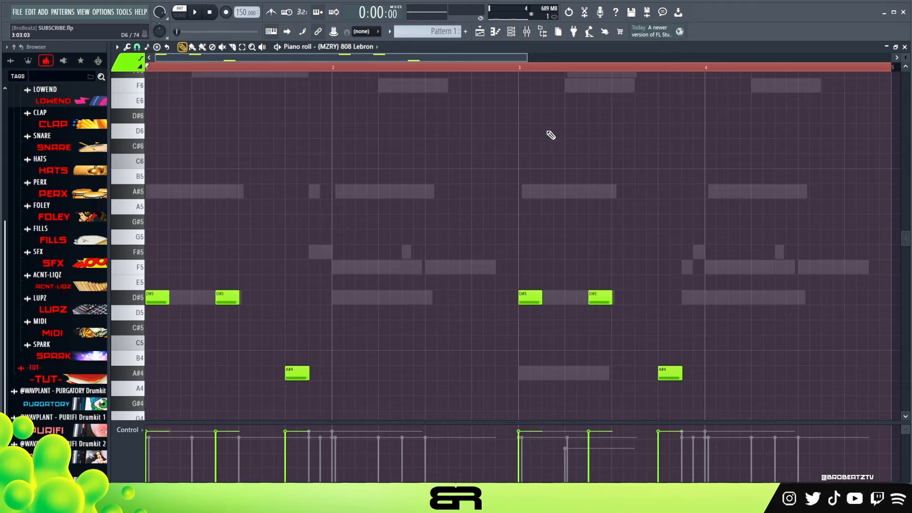
pyautogui.scroll(-2, 507, 75)
pyautogui.doubleClick(506, 67)
pyautogui.press('space')
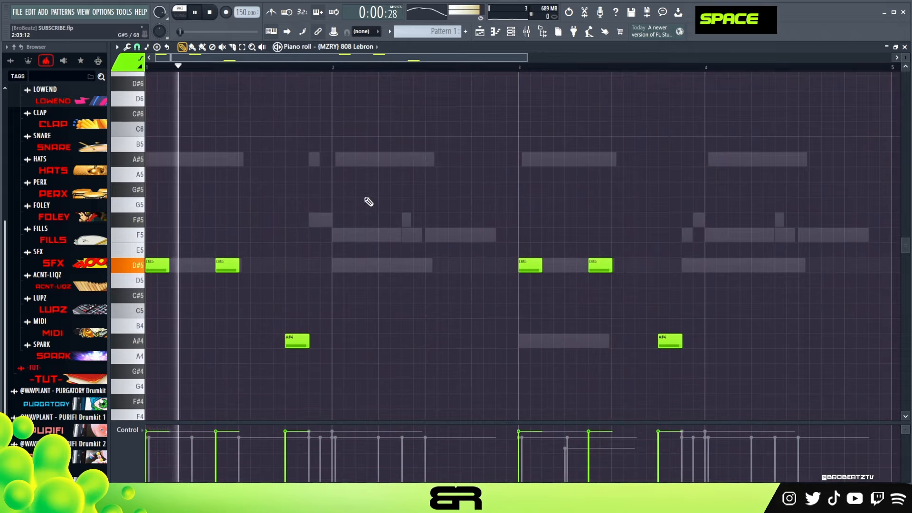
pyautogui.press('space')
# Raise the velocity of all 808 notes to maximum and listen to the pattern
pyautogui.hotkey('ctrl', 'a')
pyautogui.keyDown('alt'); pyautogui.scroll(4, 397, 231); pyautogui.keyUp('alt')
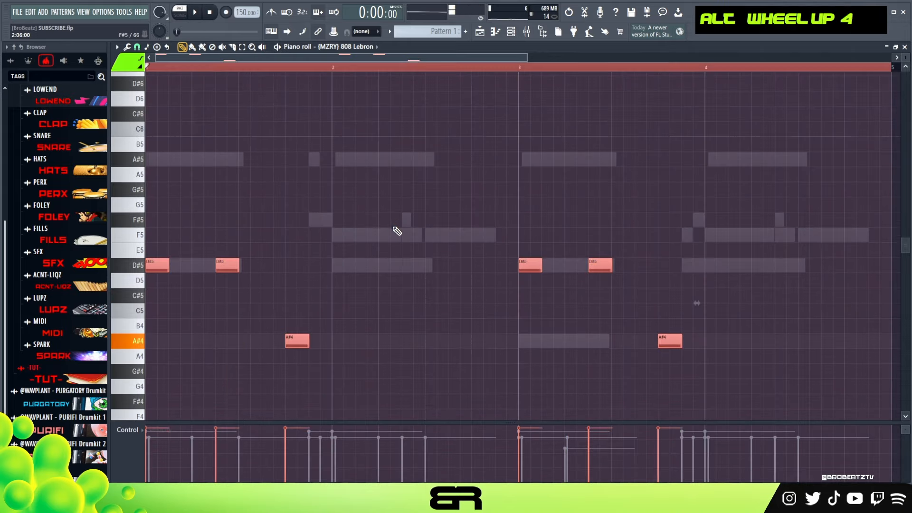
pyautogui.rightClick(302, 120)
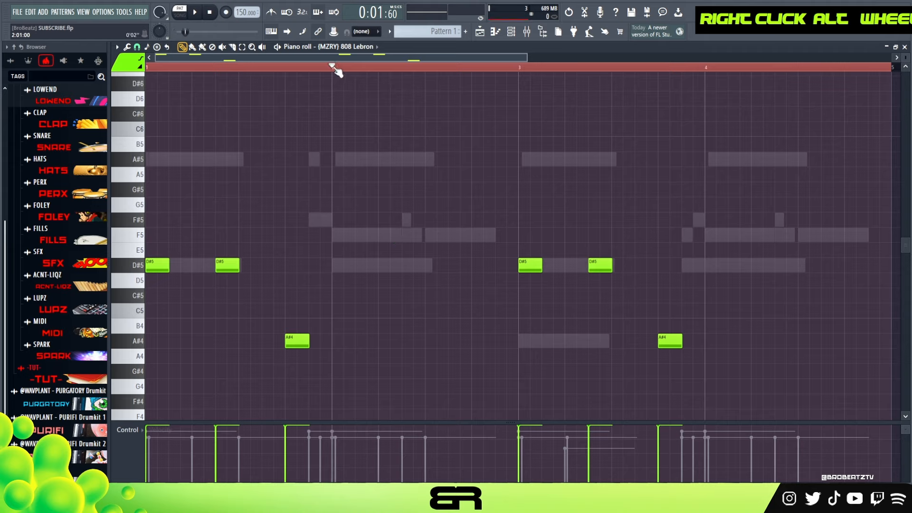
pyautogui.doubleClick(309, 67)
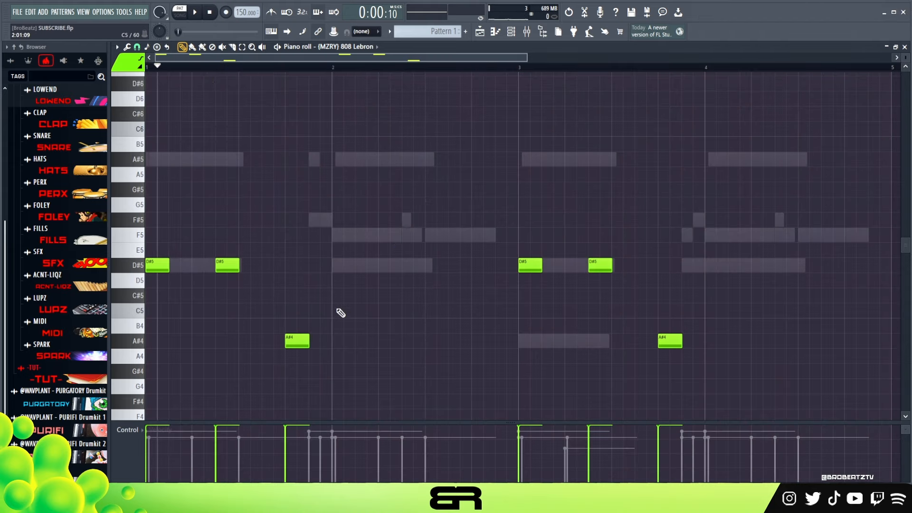
pyautogui.press('space')
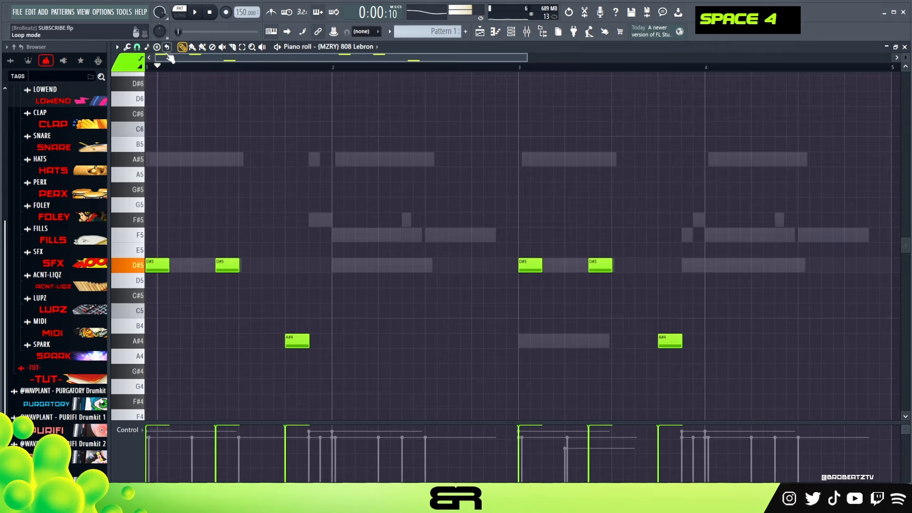
pyautogui.press('space')
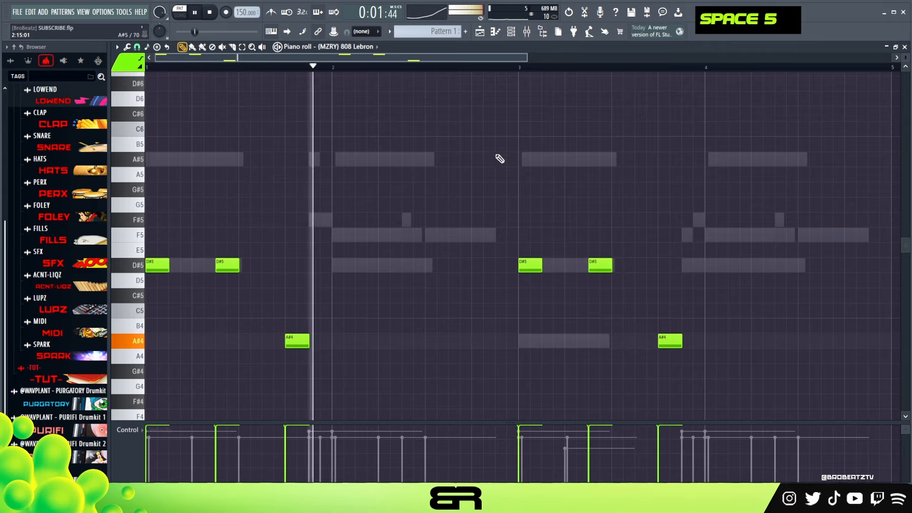
# Add an A#4 note near the end of bar 2 in the 808 pattern and replay it from the start
pyautogui.click(483, 341)
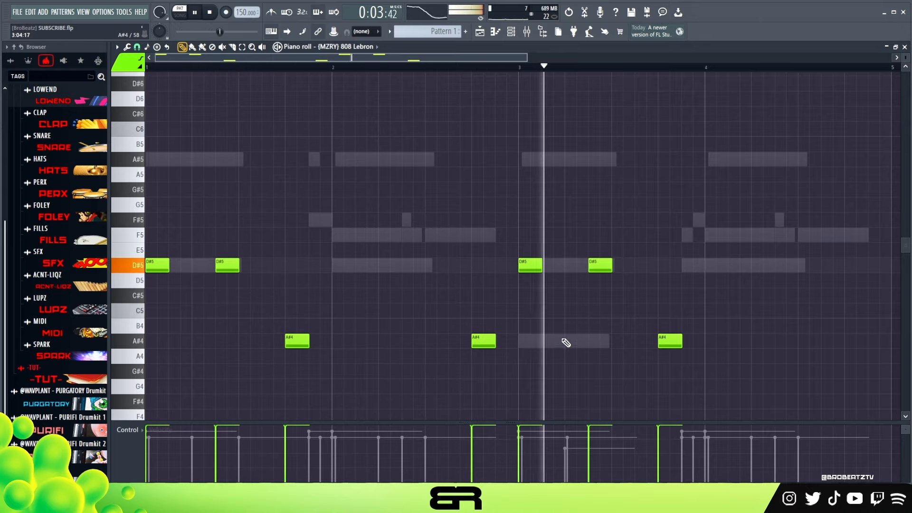
pyautogui.press('space')
pyautogui.press('space')
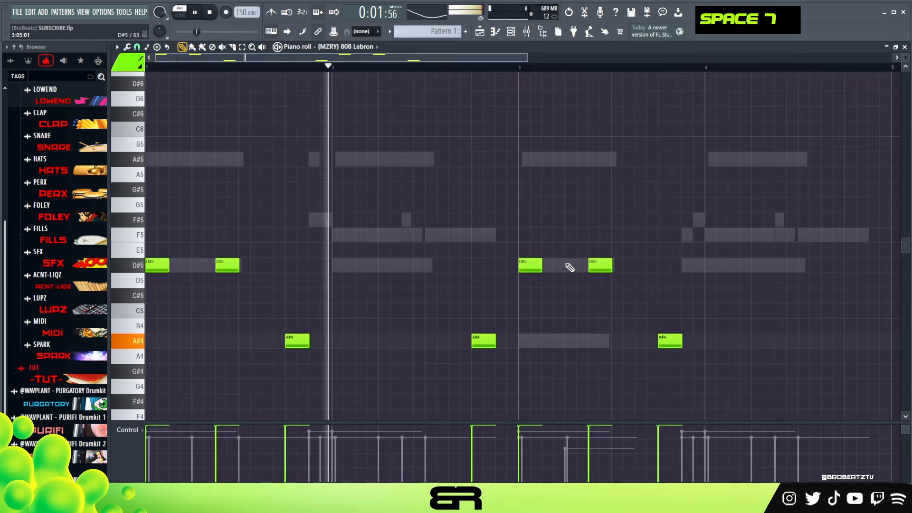
# Add a D#5 note at step 5 of bar 3 and move the last D#5 note to step 9
pyautogui.keyDown('ctrl'); pyautogui.click(571, 264); pyautogui.keyUp('ctrl')
pyautogui.rightClick(601, 291)
pyautogui.hotkey('ctrl', 'Up')
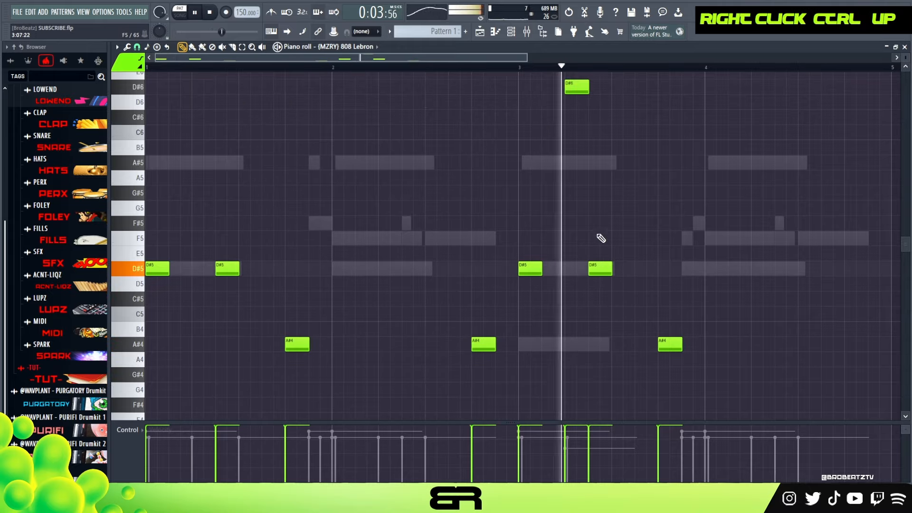
pyautogui.keyDown('ctrl'); pyautogui.click(577, 87); pyautogui.keyUp('ctrl')
pyautogui.hotkey('ctrl', 'Down')
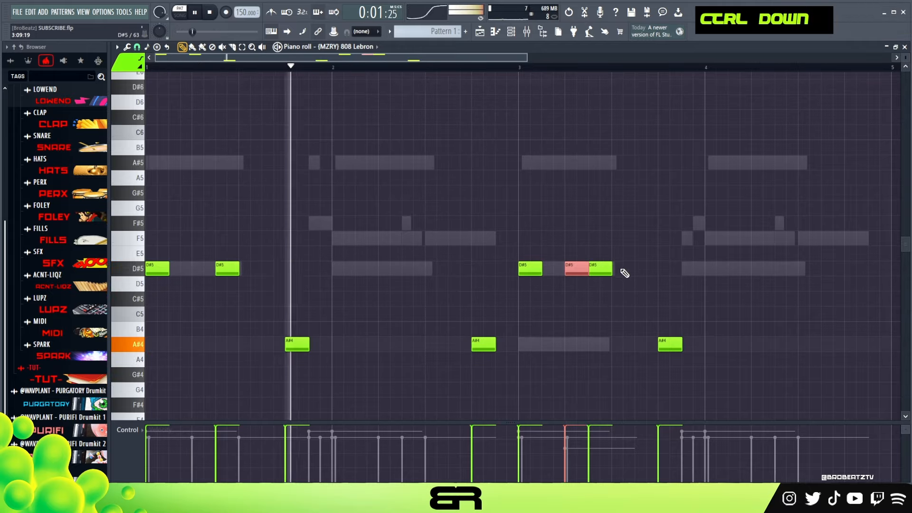
pyautogui.moveTo(601, 273); pyautogui.dragTo(624, 272)
pyautogui.rightClick(616, 307)
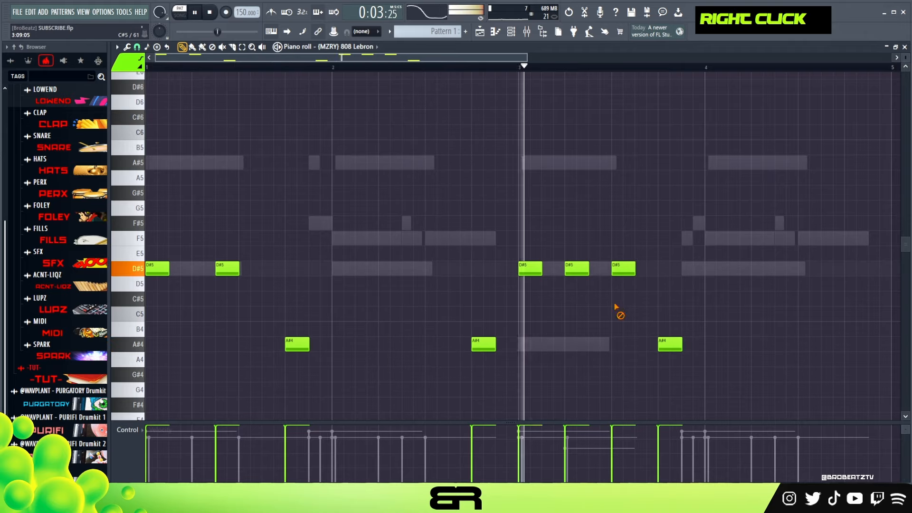
# Add an A#4 note at step 9 of bar 4 and listen to the full 808 pattern
pyautogui.click(792, 346)
pyautogui.press('space')
pyautogui.moveTo(791, 345); pyautogui.dragTo(803, 346)
pyautogui.press('space')
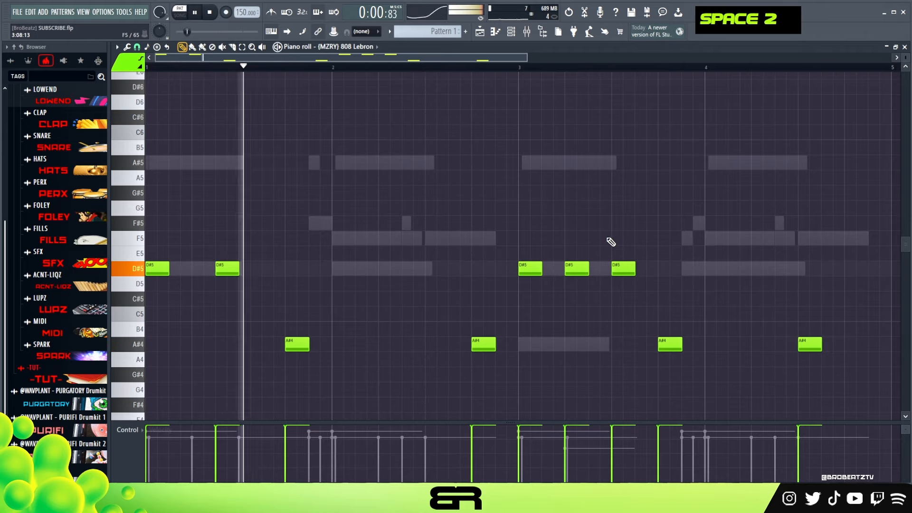
pyautogui.rightClick(573, 224)
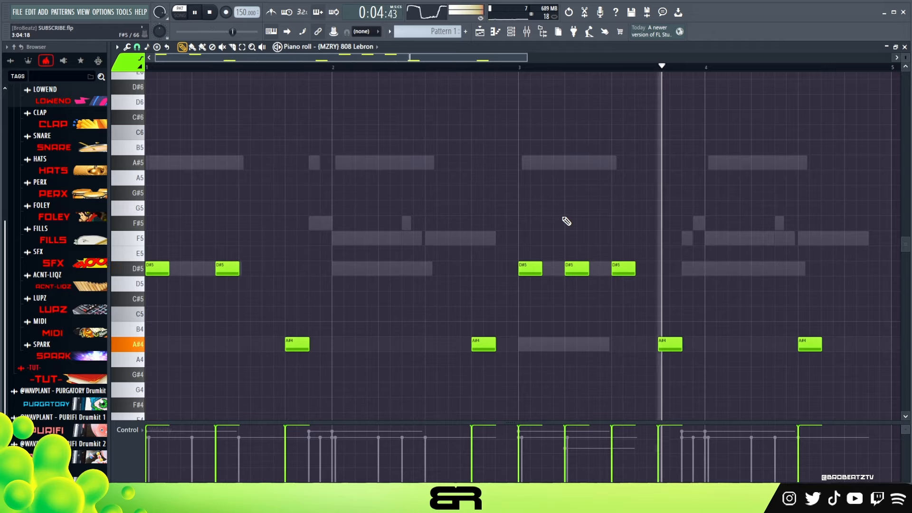
pyautogui.press('space')
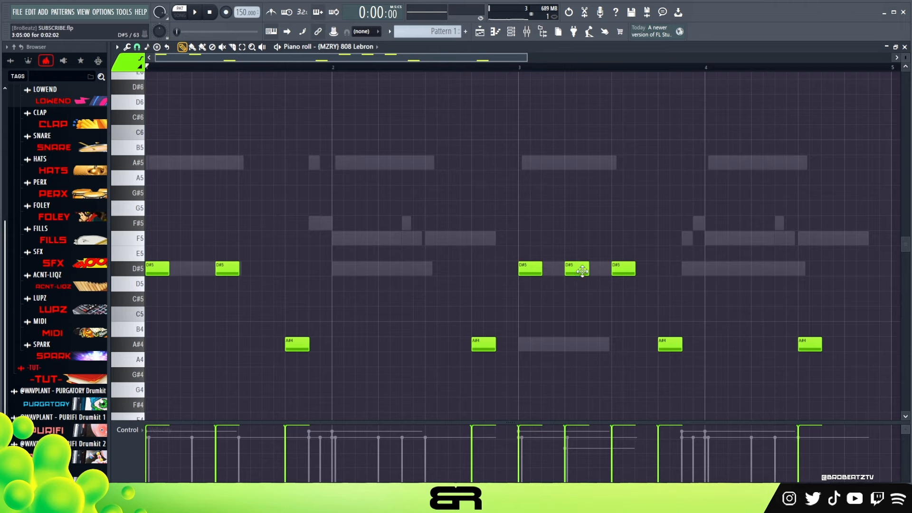
# Quantize all the 808 notes and add a D#6 note at step 3 of bar 3
pyautogui.hotkey('ctrl', 'a')
pyautogui.hotkey('ctrl', 'q')
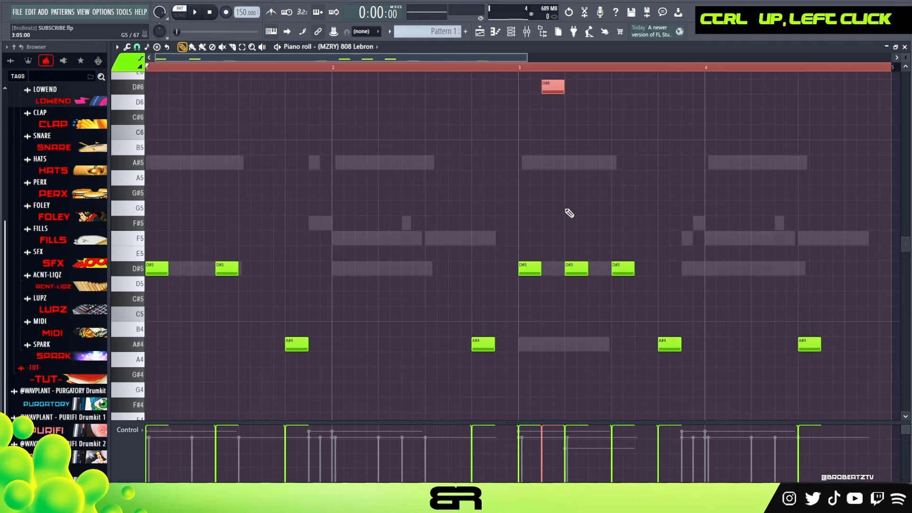
# Play the 808 pattern from the middle of bar 2 to hear the high D#6 note in context
pyautogui.doubleClick(507, 67)
pyautogui.press('space')
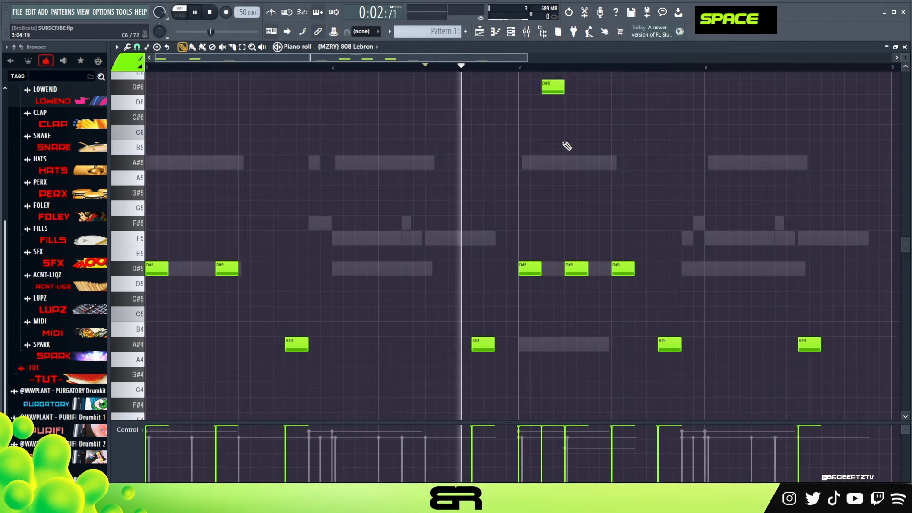
pyautogui.press('space')
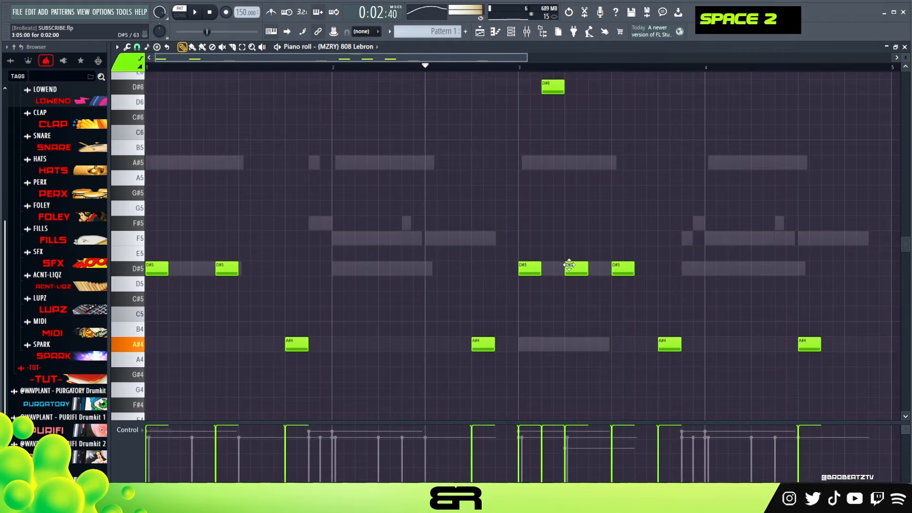
# Try moving the D#6 note and the middle D#5 note of bar 3 two steps later, and play the result
pyautogui.moveTo(550, 84); pyautogui.dragTo(592, 268)
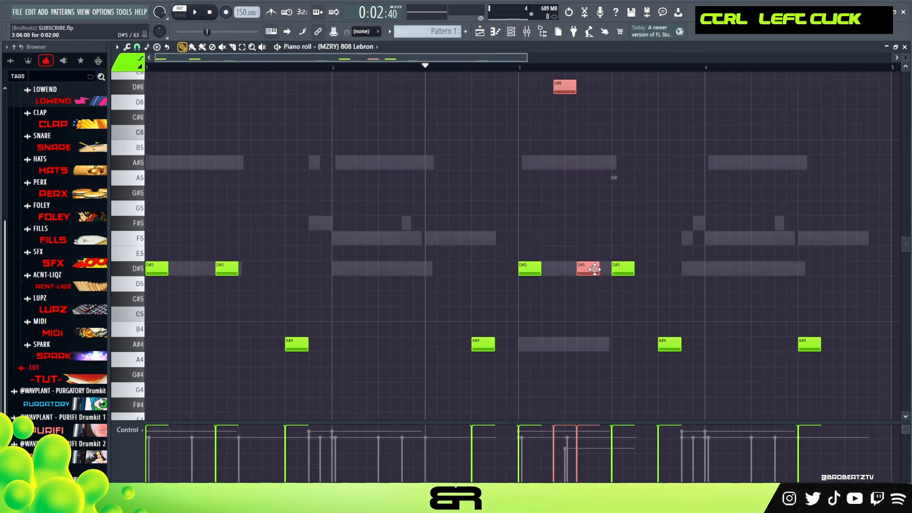
pyautogui.scroll(2, 580, 248)
pyautogui.scroll(-2, 597, 230)
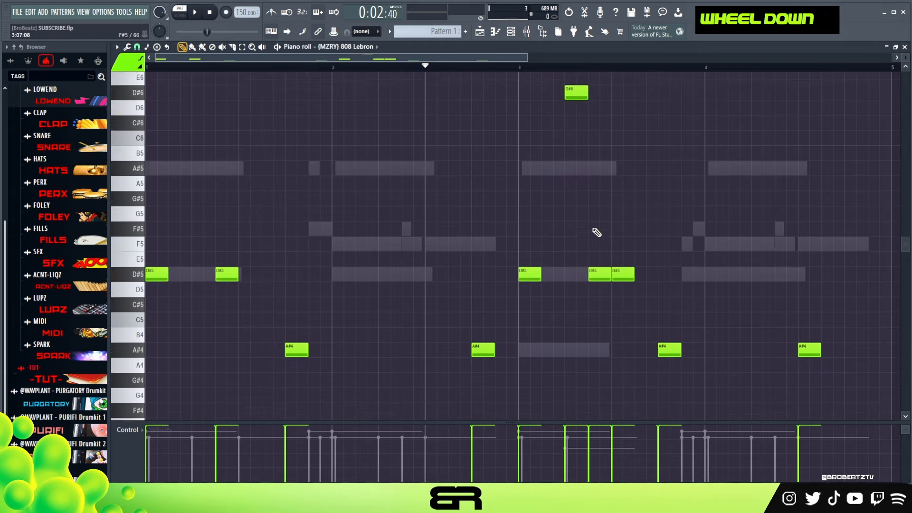
pyautogui.press('space')
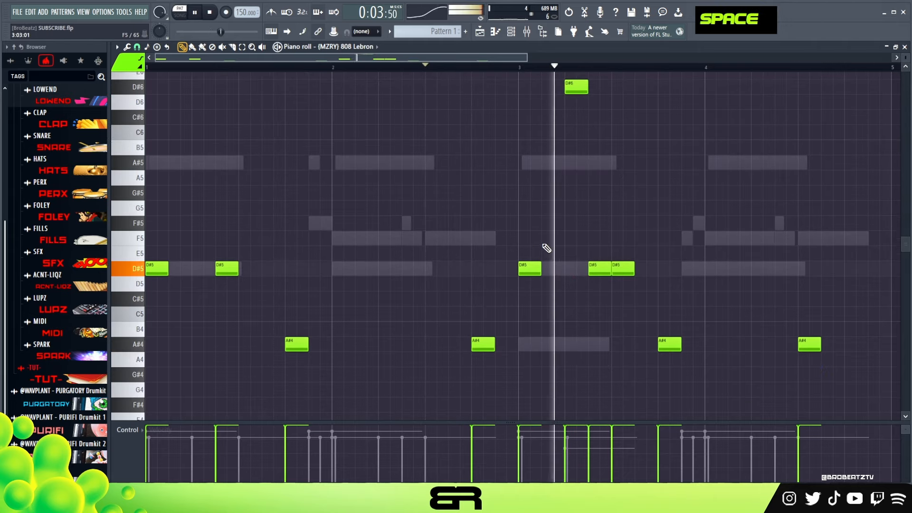
pyautogui.press('space')
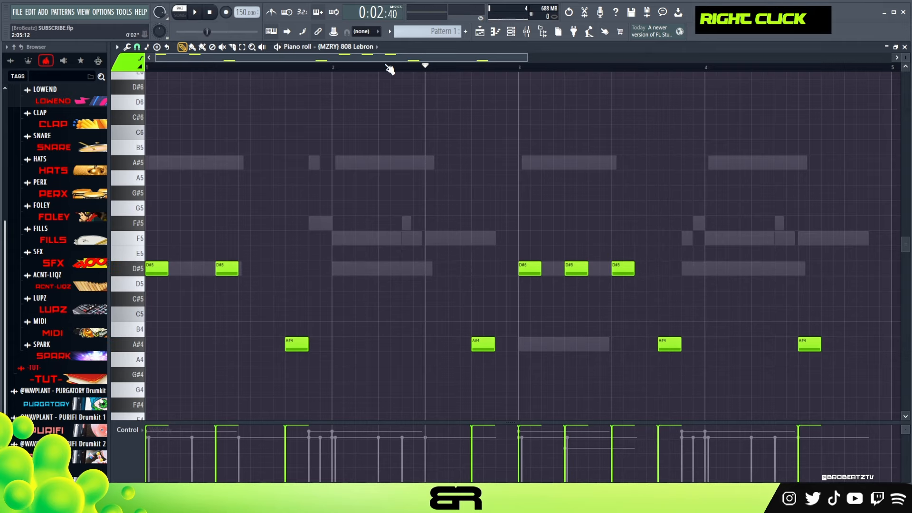
# Mute the mPiano and Plink channels and bring up the mixer beside the channel rack
pyautogui.click(511, 32)
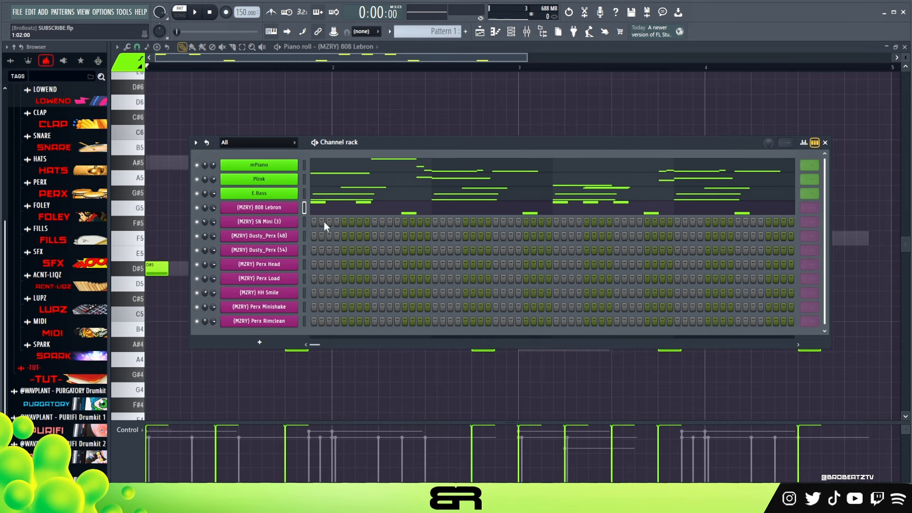
pyautogui.click(196, 166)
pyautogui.click(196, 179)
pyautogui.click(527, 33)
pyautogui.moveTo(386, 108); pyautogui.dragTo(488, 106)
pyautogui.click(202, 181)
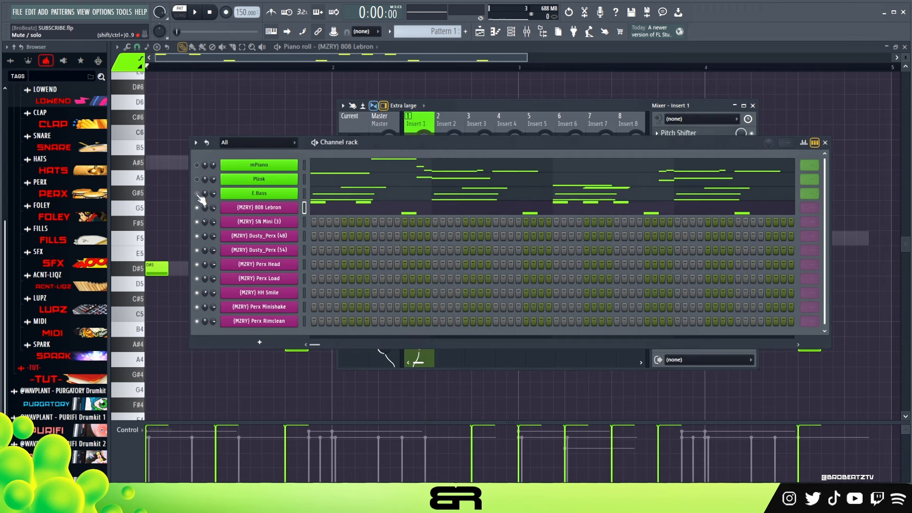
# Play the pattern briefly, then disable the Insert 1 effect slots and mute the E.Bass channel
pyautogui.press('space')
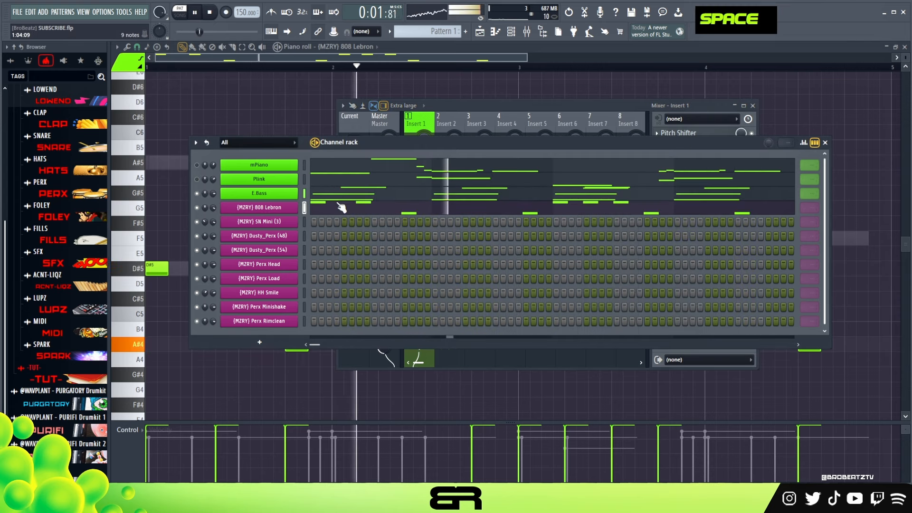
pyautogui.press('space')
pyautogui.click(429, 130)
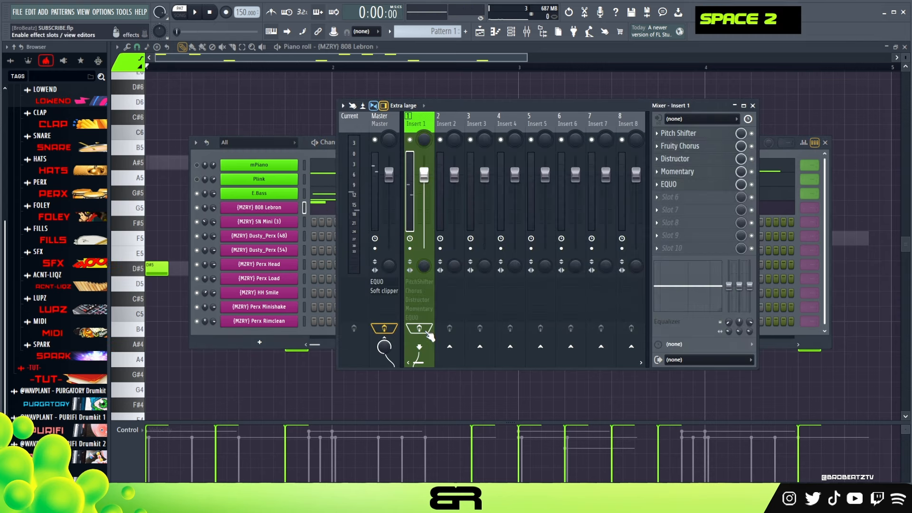
pyautogui.click(214, 203)
# Add SN Mini (3) hits at steps 1, 4 and 7 of bar 1, and play them with the 808
pyautogui.press('space')
pyautogui.press('space')
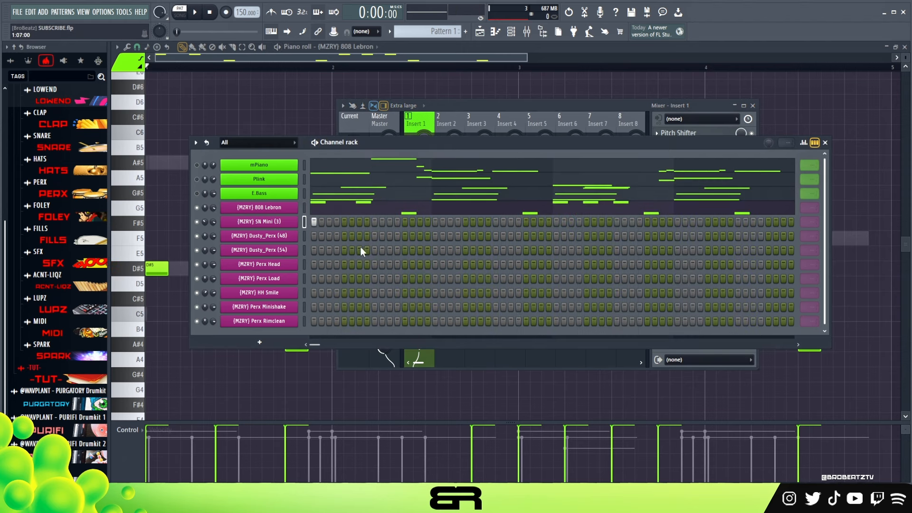
pyautogui.click(359, 222)
pyautogui.press('space')
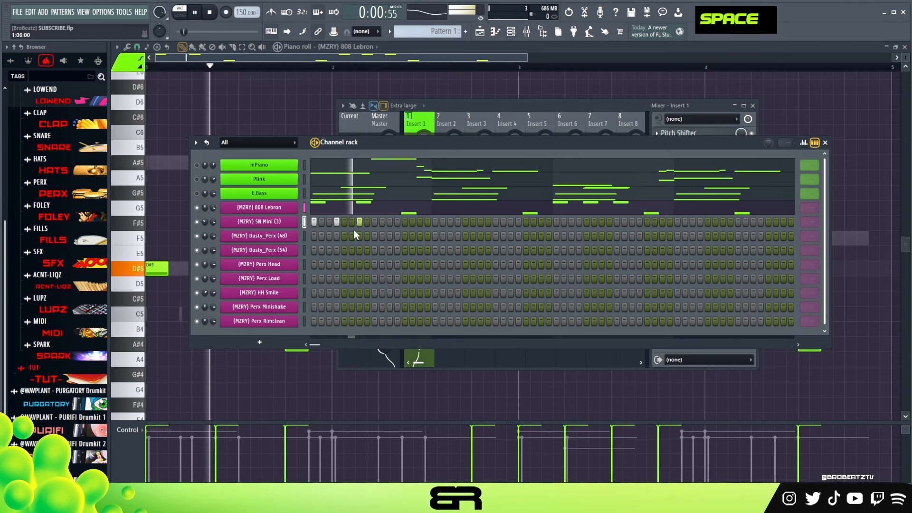
pyautogui.press('space')
pyautogui.press('space')
pyautogui.press('space')
# Add Dusty_Perx (48) hits at steps 5 and 9 of bar 1, replaying the pattern to check them
pyautogui.click(345, 236)
pyautogui.press('space')
pyautogui.click(374, 237)
pyautogui.press('space')
pyautogui.press('space')
pyautogui.press('space')
pyautogui.press('space')
# Layer Perx Head and Perx Load hits at step 13 of bar 1, and replay the pattern
pyautogui.keyDown('ctrl'); pyautogui.click(290, 271); pyautogui.keyUp('ctrl')
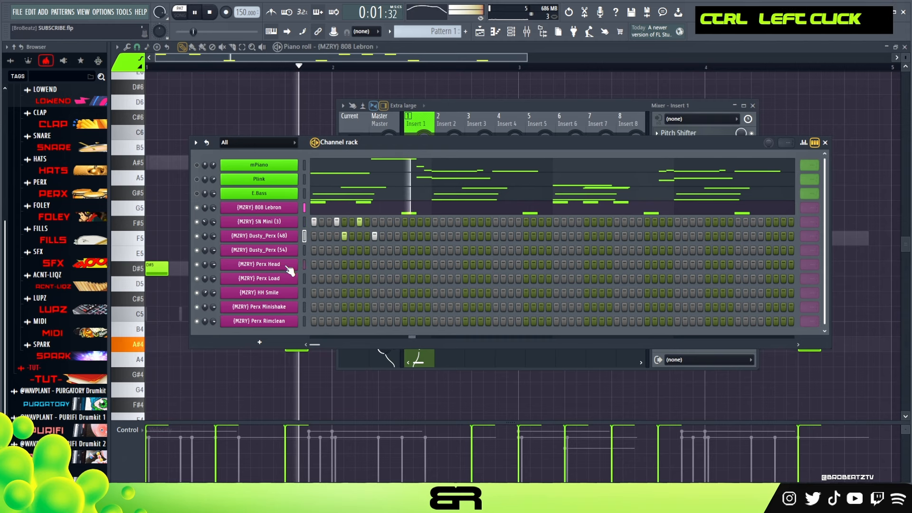
pyautogui.hotkey('ctrl', 'space')
pyautogui.press('space')
pyautogui.press('space')
pyautogui.moveTo(404, 270); pyautogui.dragTo(405, 278)
pyautogui.press('space')
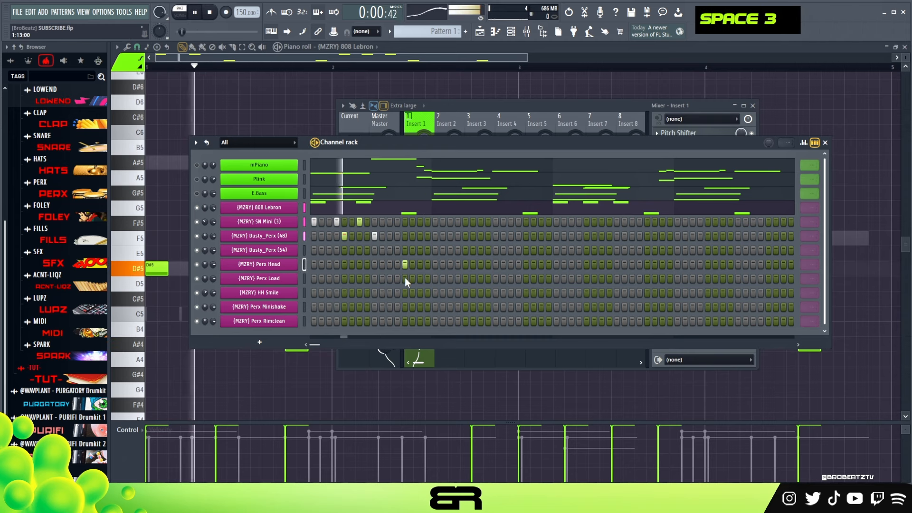
pyautogui.press('space')
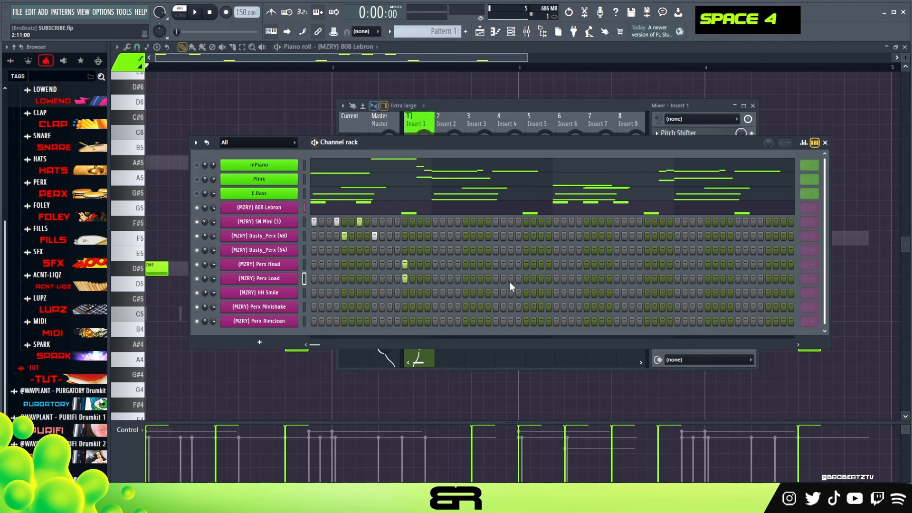
# Add matching Perx Head and Perx Load hits at step 13 of bar 2, and replay from the start
pyautogui.press('space')
pyautogui.click(527, 265)
pyautogui.doubleClick(526, 278)
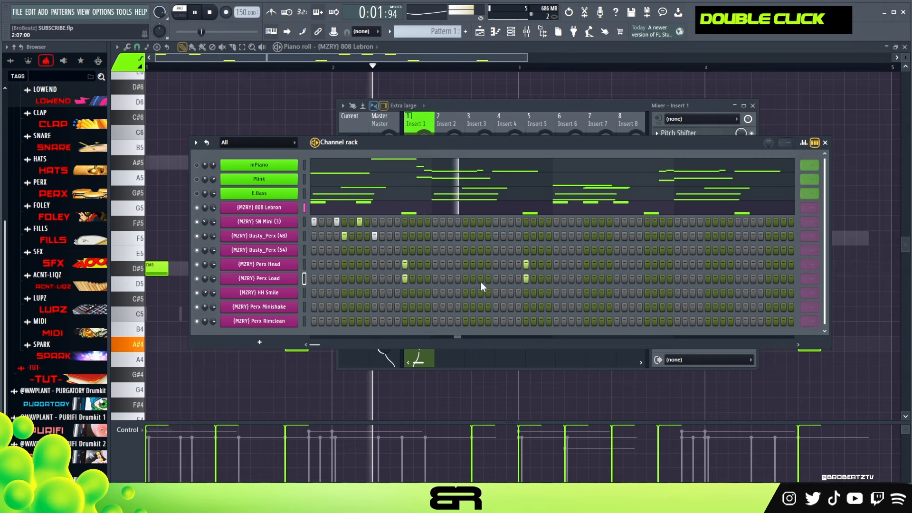
pyautogui.press('space')
pyautogui.press('space')
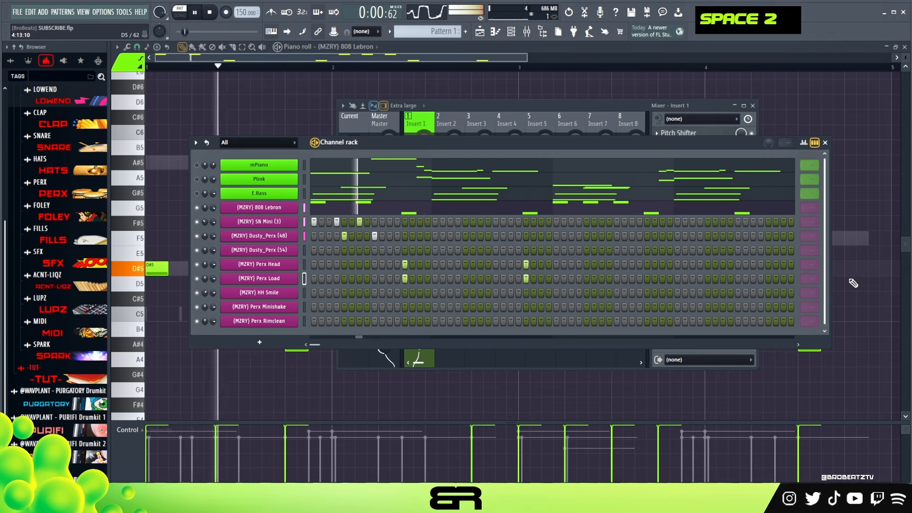
# Enable channel looping and set Perx Head and Perx Load to loop every two bars
pyautogui.scroll(-2, 812, 265)
pyautogui.press('space')
pyautogui.press('space')
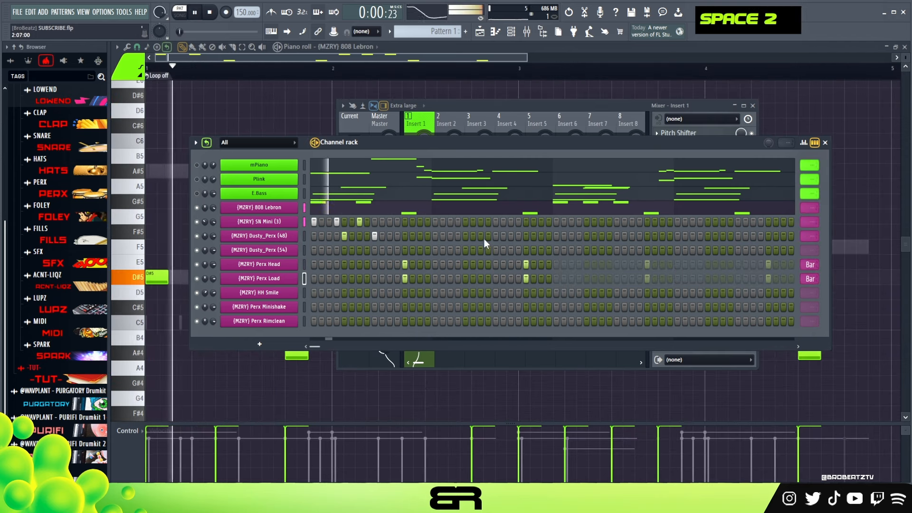
# Add SN Mini (3) hits at steps 5, 8 and 11 of bar 2, and replay the pattern
pyautogui.click(466, 222)
pyautogui.click(488, 222)
pyautogui.click(511, 222)
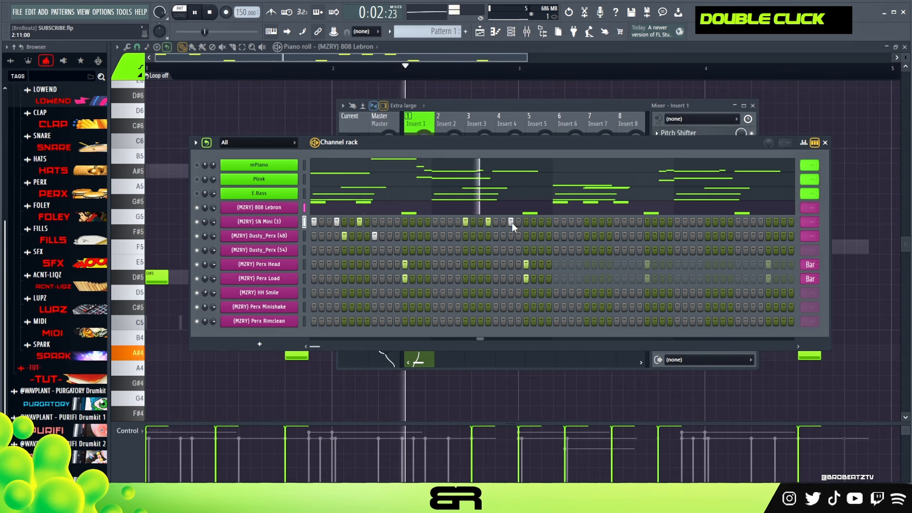
pyautogui.press('space')
pyautogui.press('space')
# Add Dusty_Perx (48) and Dusty_Perx (54) hits at step 9 of bar 2, and loop them and SN Mini (3) every two bars
pyautogui.click(496, 236)
pyautogui.click(497, 249)
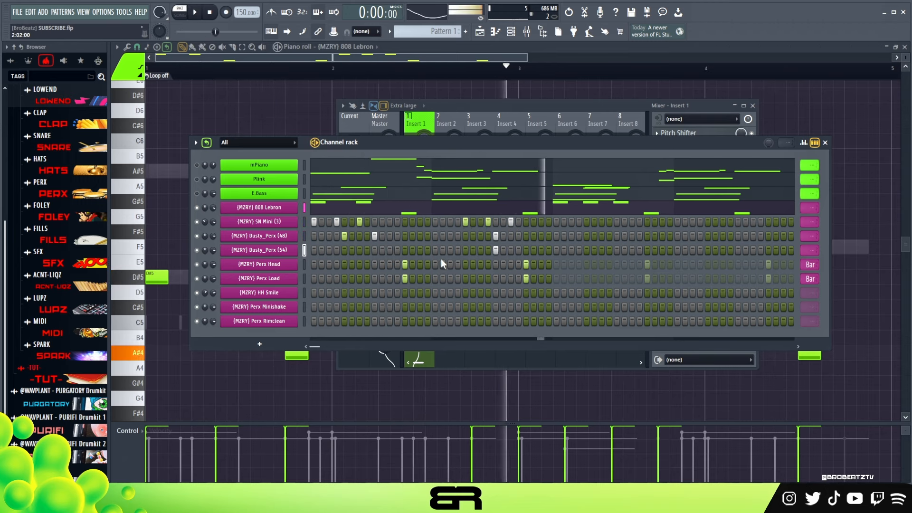
pyautogui.press('space')
pyautogui.press('space')
pyautogui.scroll(-2, 805, 223)
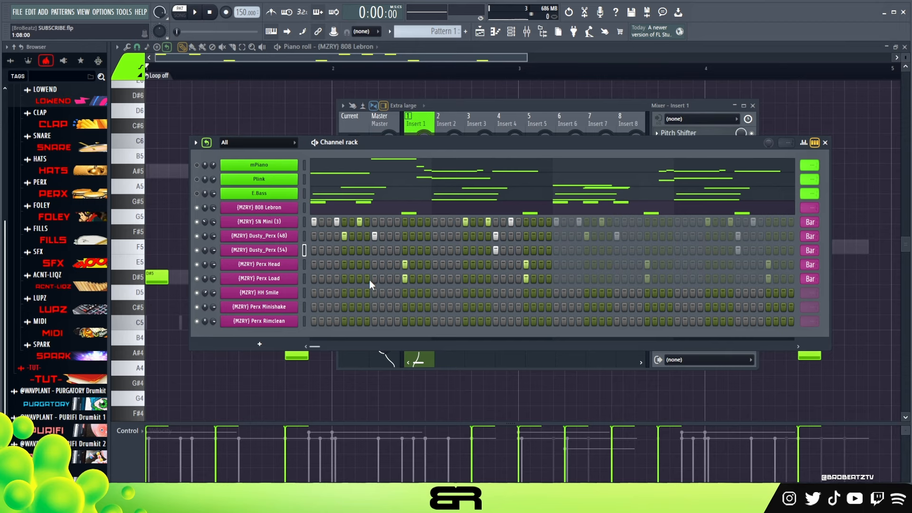
# Switch to Pattern 2 and place SN Mini (3) hits at step 9 of bars 1 and 2
pyautogui.scroll(1, 422, 31)
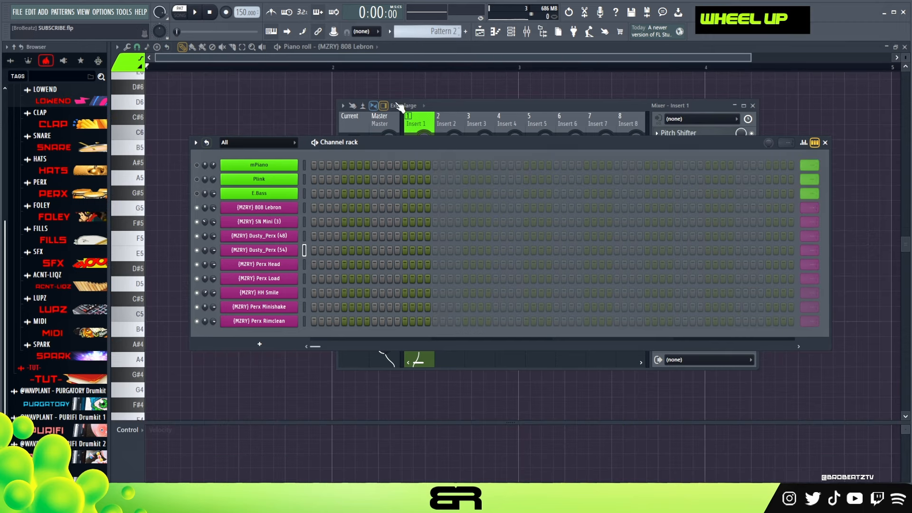
pyautogui.rightClick(375, 224)
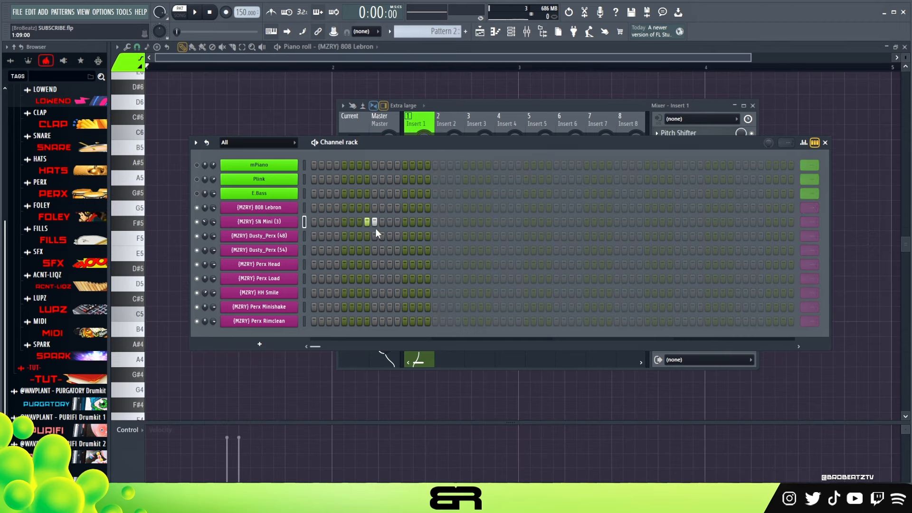
pyautogui.click(496, 222)
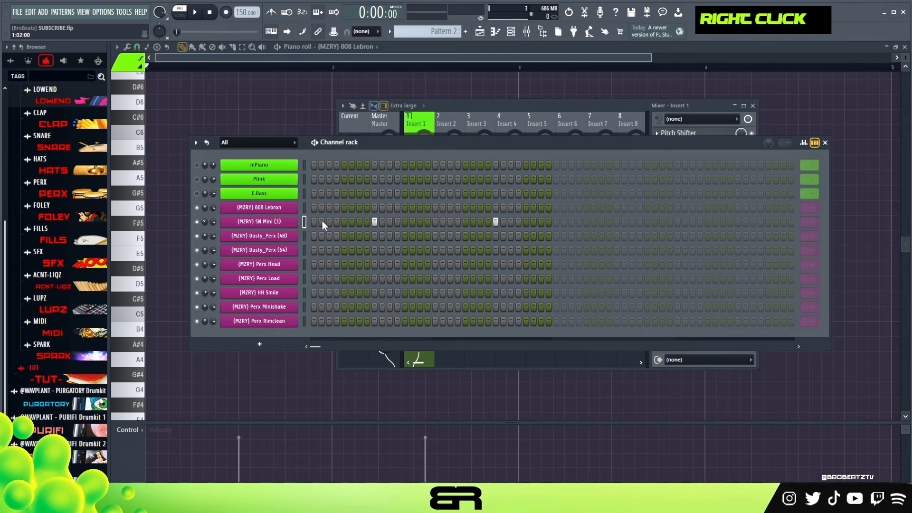
# Try a run of HH Smile hits on consecutive steps in Pattern 2, clear it with the bar 2 snare, and return to Pattern 1
pyautogui.moveTo(317, 299); pyautogui.dragTo(543, 300)
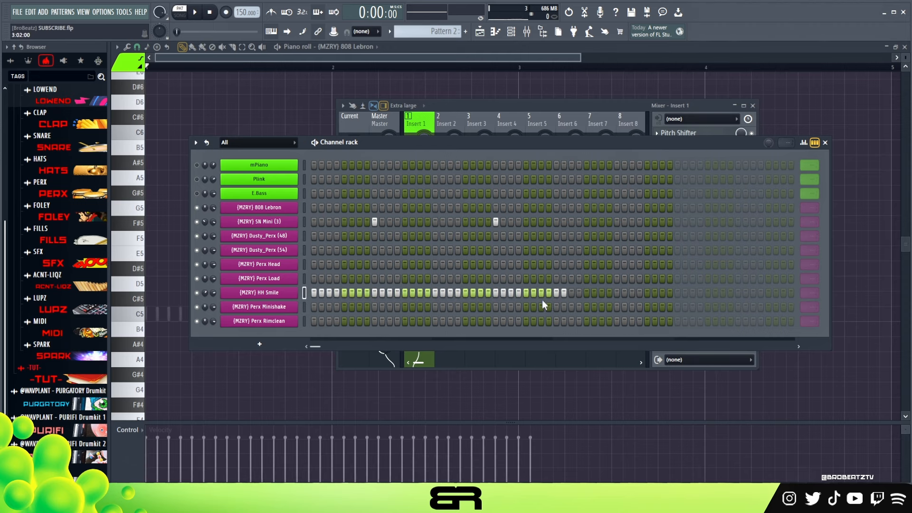
pyautogui.click(420, 236)
pyautogui.moveTo(573, 291); pyautogui.dragTo(324, 291)
pyautogui.rightClick(496, 221)
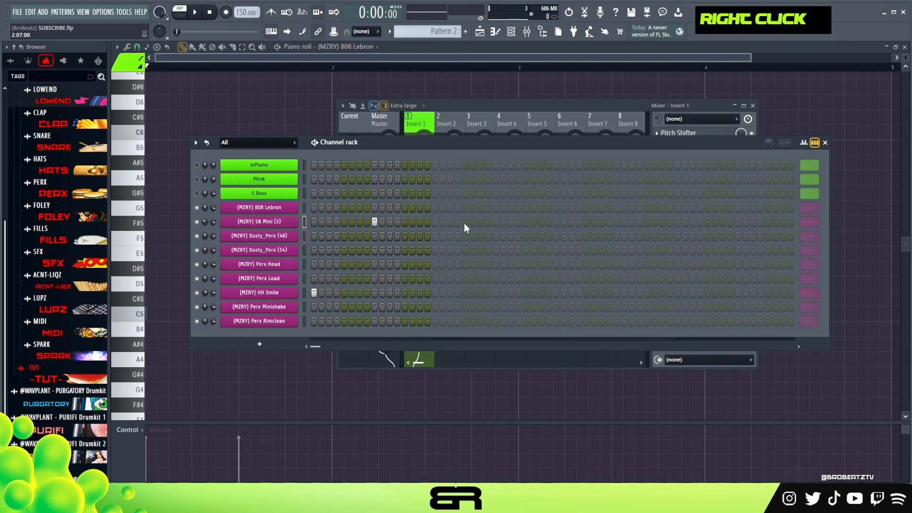
pyautogui.scroll(-1, 421, 31)
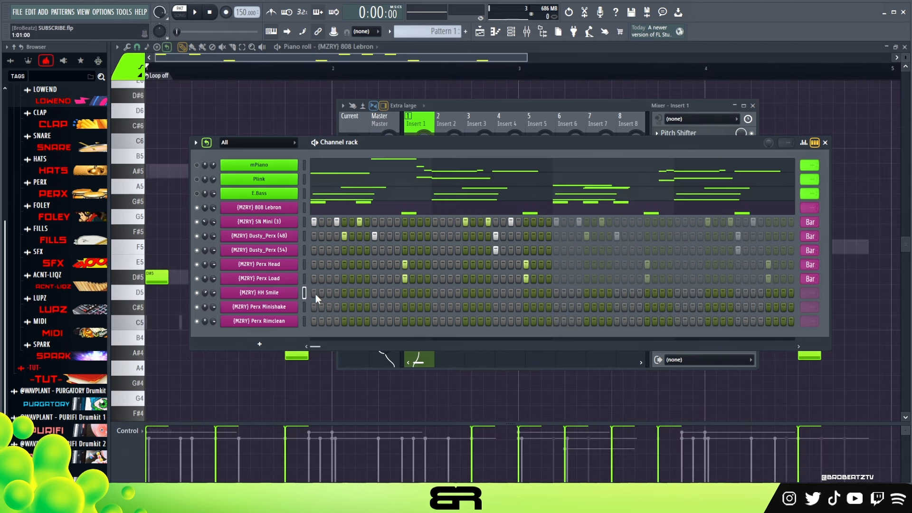
# Add HH Smile hits at steps 1 and 4 and a Perx Minishake hit at step 5 of bar 1, replaying the pattern
pyautogui.press('space')
pyautogui.press('space')
pyautogui.press('space')
pyautogui.press('space')
pyautogui.click(344, 307)
pyautogui.press('space')
pyautogui.press('space')
pyautogui.press('space')
# Add HH Smile hits at steps 7 and 9 of bar 1, replaying the pattern after each
pyautogui.click(360, 292)
pyautogui.press('space')
pyautogui.press('space')
pyautogui.click(375, 293)
pyautogui.press('space')
pyautogui.press('space')
# Add Perx Minishake hits at steps 11 to 13 of bar 1, leaving step 10 empty, and replay
pyautogui.moveTo(381, 307)
pyautogui.mouseDown()
pyautogui.moveTo(400, 311)
pyautogui.moveTo(392, 310)
pyautogui.mouseUp()
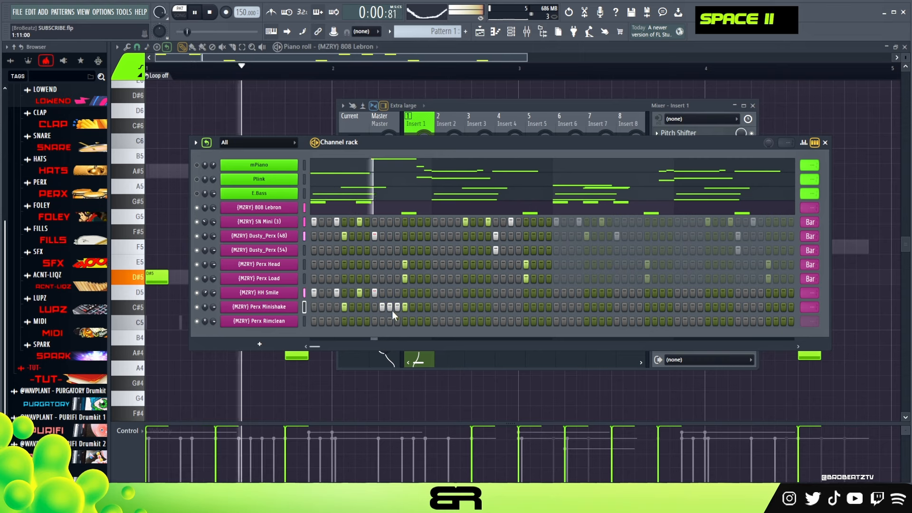
pyautogui.click(383, 307)
pyautogui.press('space')
pyautogui.press('space')
# Add a Perx Rimclean hit at step 9 of bar 1, and replay the pattern
pyautogui.click(375, 321)
pyautogui.press('space')
pyautogui.press('space')
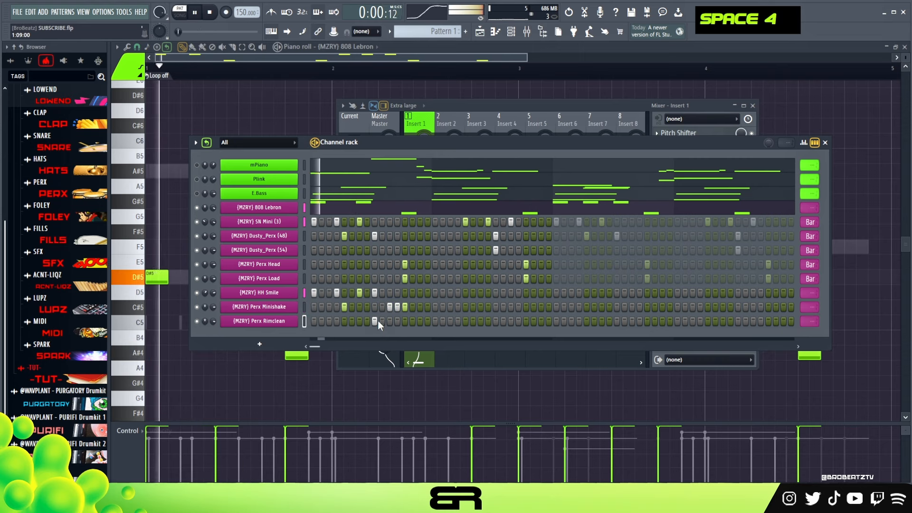
pyautogui.press('space')
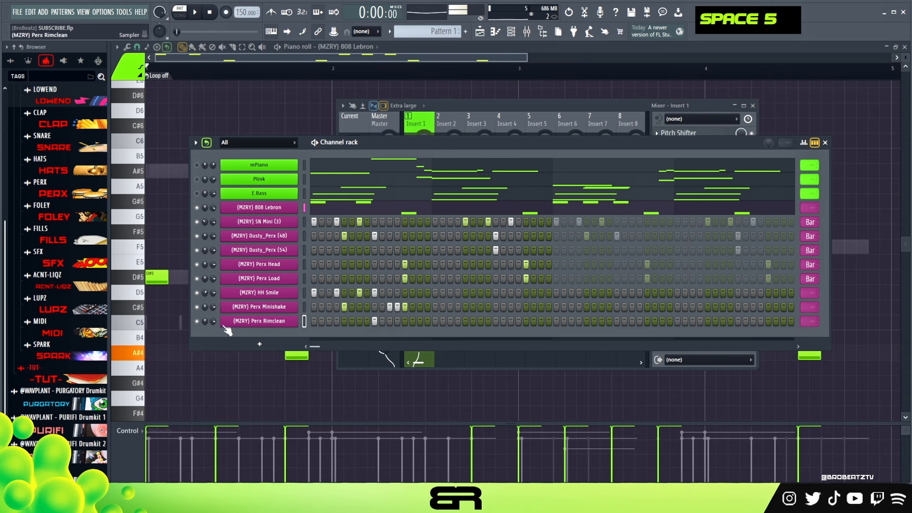
pyautogui.press('space')
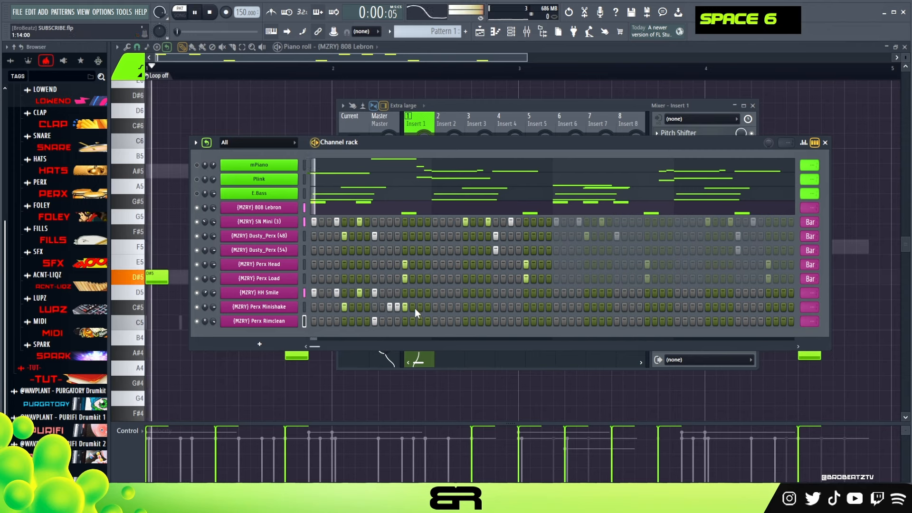
# Add HH Smile hits at steps 1 to 3, 7 and 9 of bar 2, replaying the pattern between additions
pyautogui.moveTo(436, 293); pyautogui.dragTo(447, 296)
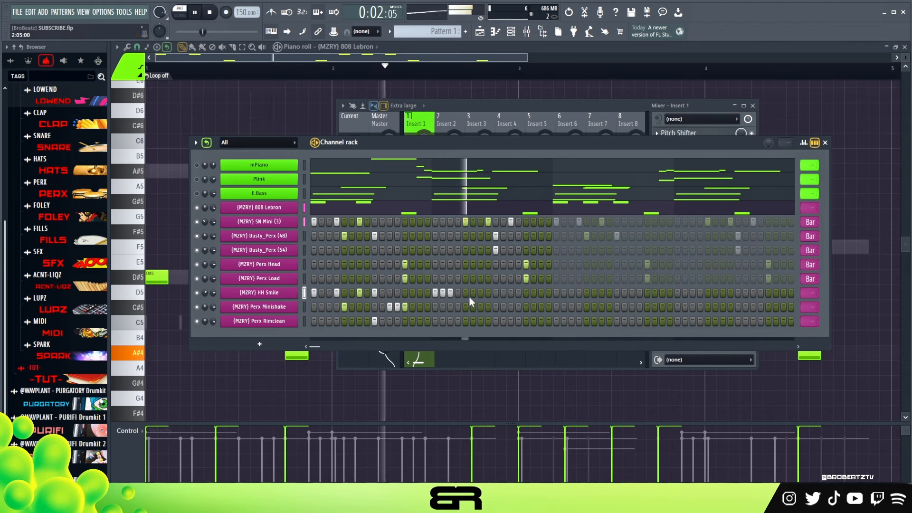
pyautogui.press('space')
pyautogui.press('space')
pyautogui.press('space')
pyautogui.press('space')
pyautogui.press('space')
pyautogui.press('space')
pyautogui.press('space')
pyautogui.press('space')
pyautogui.click(481, 293)
pyautogui.click(497, 293)
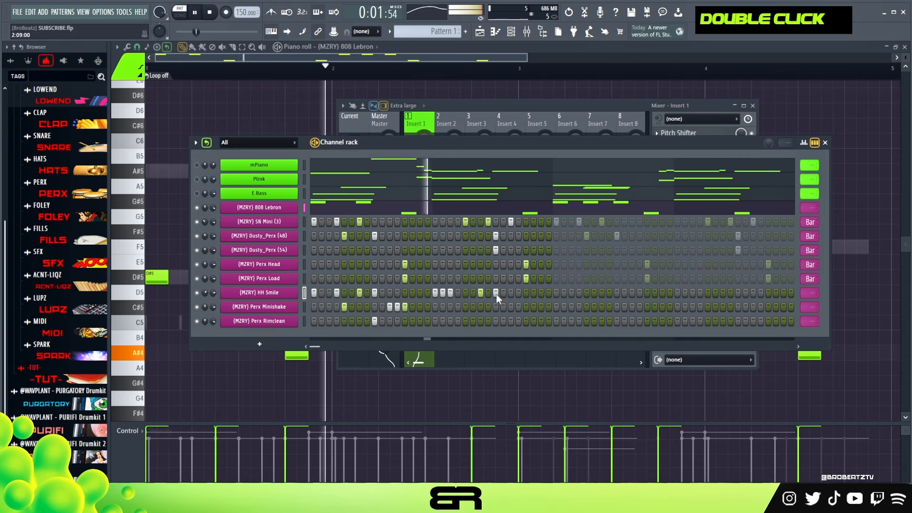
# Add a Perx Rimclean hit at step 9 and Perx Minishake hits at steps 11 to 13 of bar 2
pyautogui.press('space')
pyautogui.press('space')
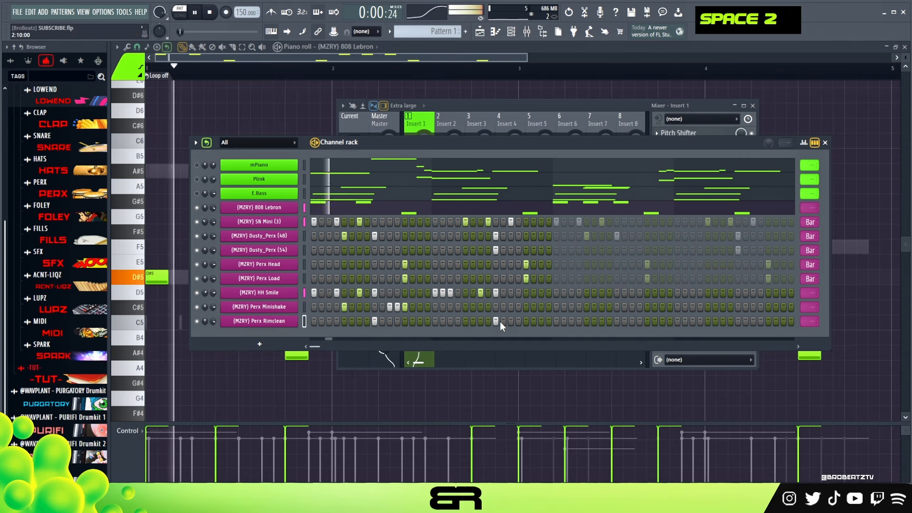
pyautogui.click(511, 307)
pyautogui.click(519, 307)
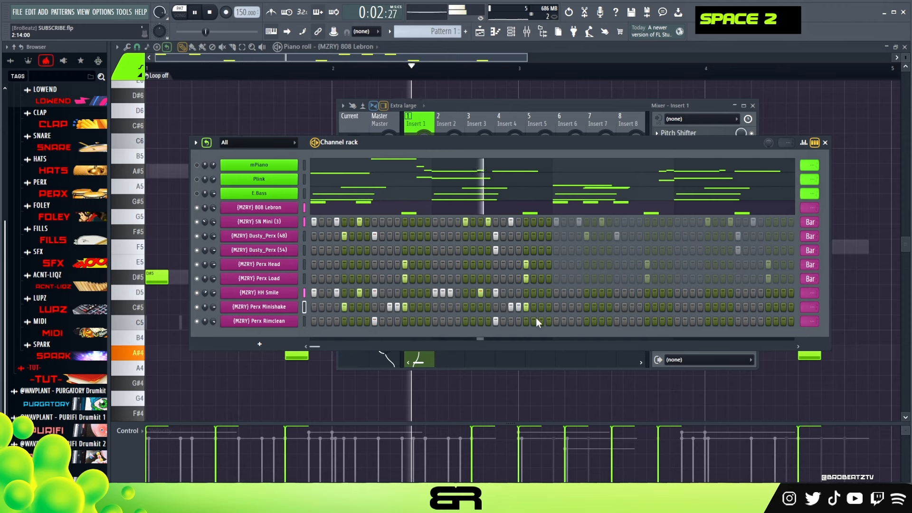
# Add a Perx Rimclean hit at step 13 of bar 2, and loop HH Smile and Perx Minishake every two bars
pyautogui.press('space')
pyautogui.press('space')
pyautogui.click(526, 321)
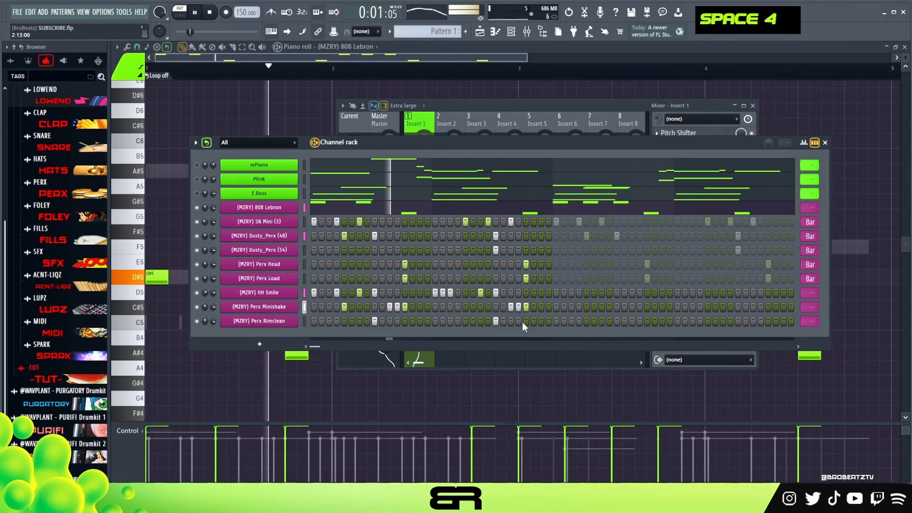
pyautogui.scroll(-1, 808, 295)
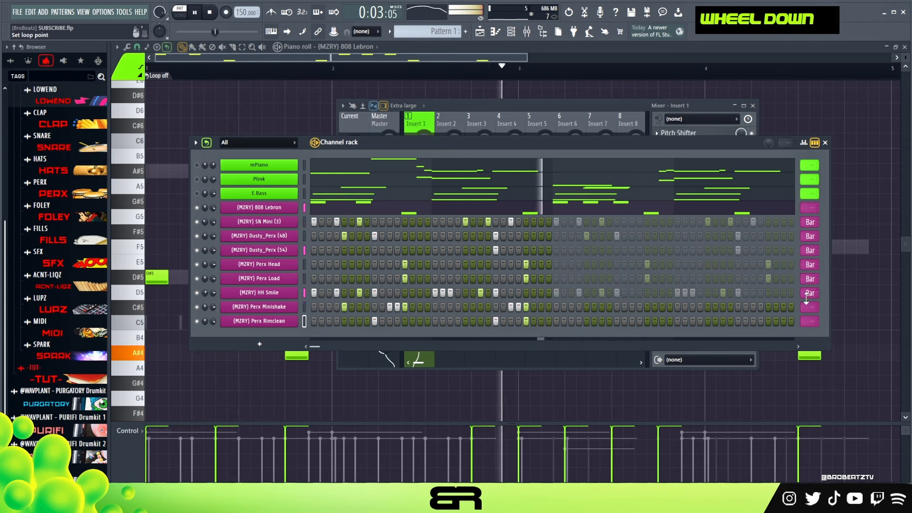
pyautogui.scroll(-1, 808, 308)
# Replay the pattern and add Perx Rimclean hits at step 9 of bars 3 and 4
pyautogui.press('space')
pyautogui.press('space')
pyautogui.click(618, 321)
pyautogui.click(737, 322)
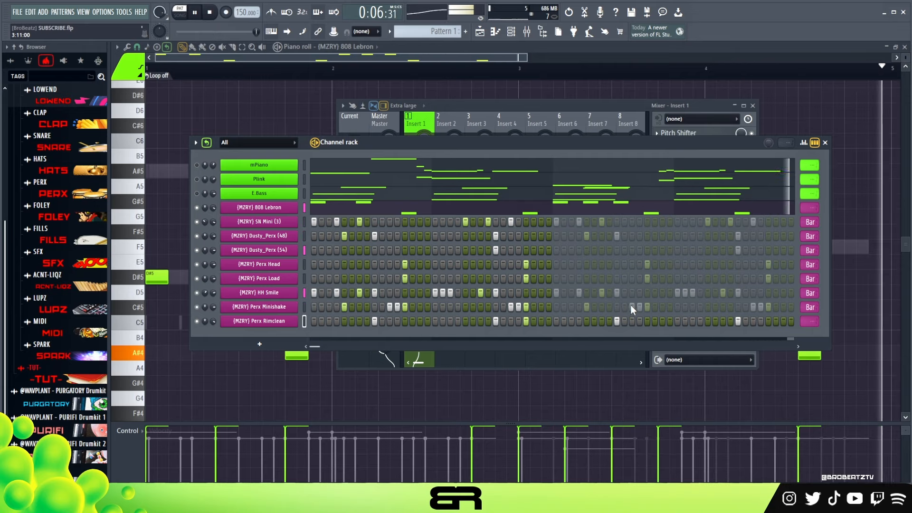
pyautogui.press('space')
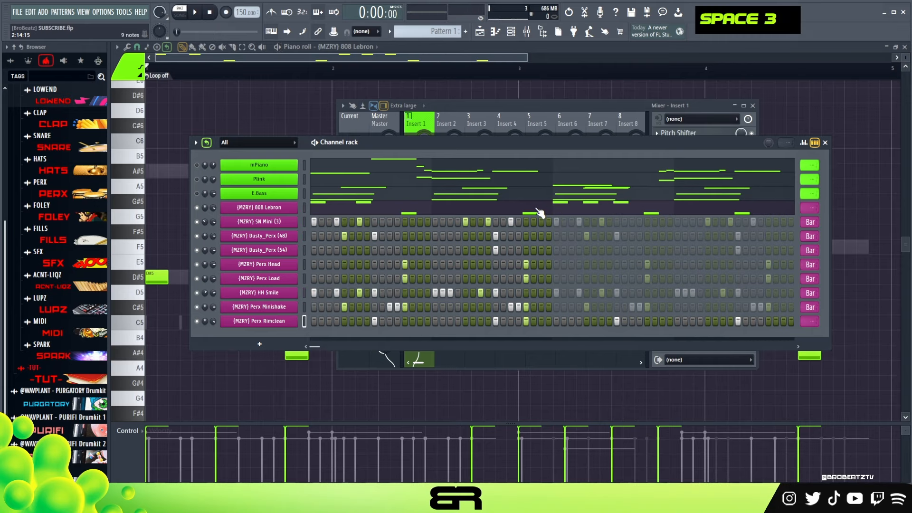
# Open the 808 Lebron notes in the piano roll and listen to the bass line with the full pattern
pyautogui.click(516, 209)
pyautogui.click(516, 210)
pyautogui.scroll(-1, 521, 237)
pyautogui.press('space')
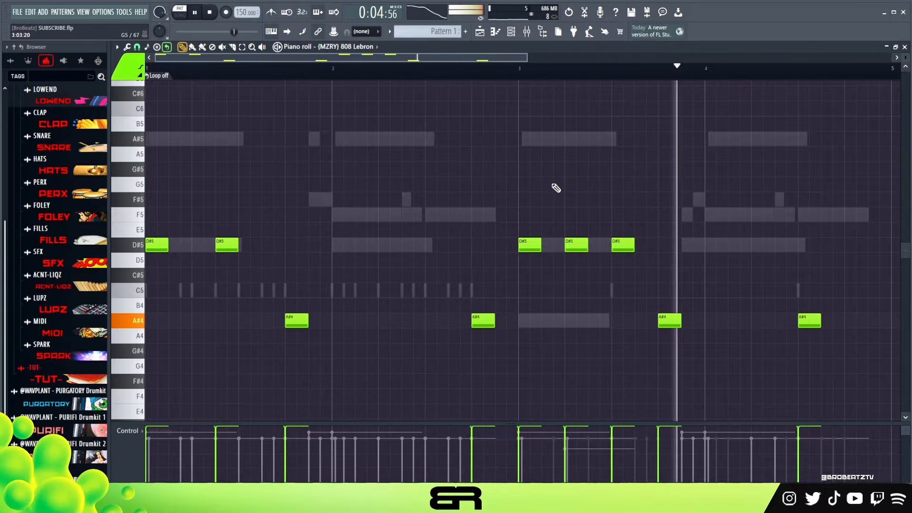
pyautogui.press('space')
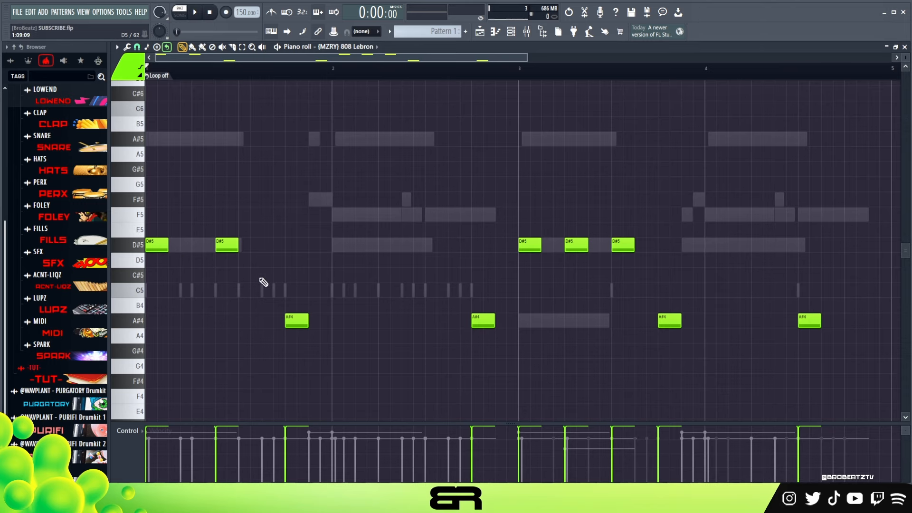
# Bring back the channel rack, reposition it over the piano roll, and replay the pattern
pyautogui.click(513, 37)
pyautogui.moveTo(409, 148)
pyautogui.mouseDown()
pyautogui.moveTo(404, 159)
pyautogui.moveTo(421, 153)
pyautogui.mouseUp()
pyautogui.doubleClick(215, 197)
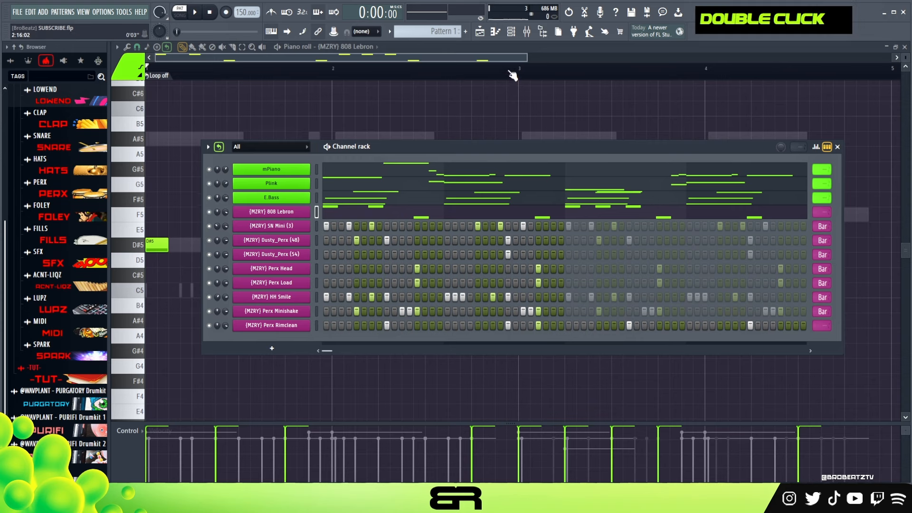
pyautogui.click(529, 36)
pyautogui.click(528, 36)
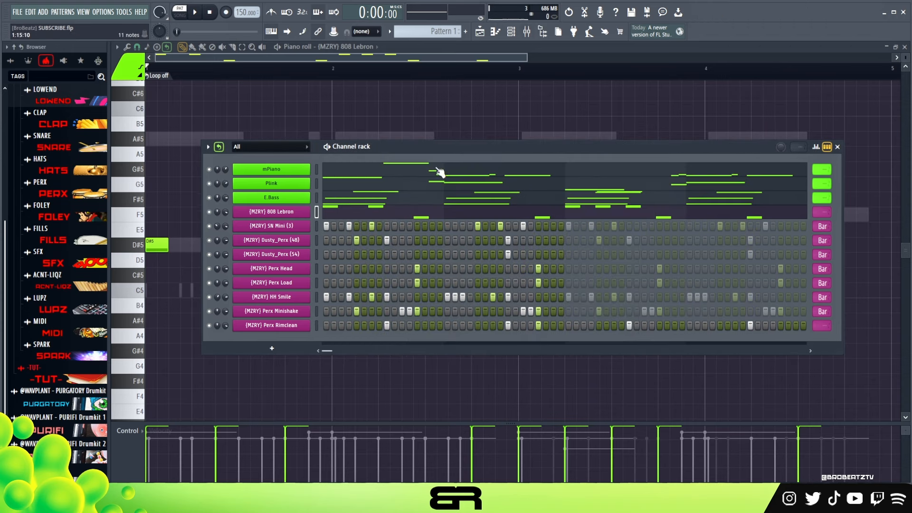
pyautogui.moveTo(451, 144); pyautogui.dragTo(439, 137)
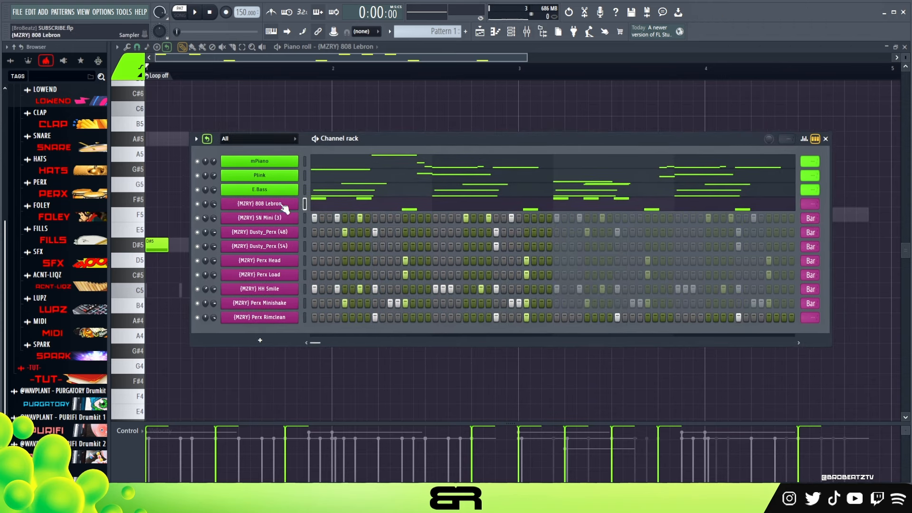
pyautogui.press('space')
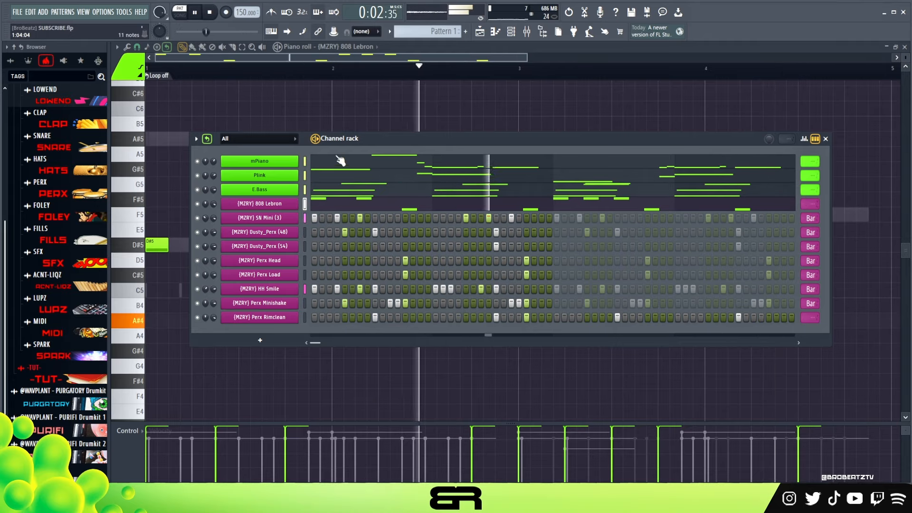
# Inspect the EQUO effect's curve on mixer Insert 1 during playback, close it, and return to the channel rack
pyautogui.click(527, 32)
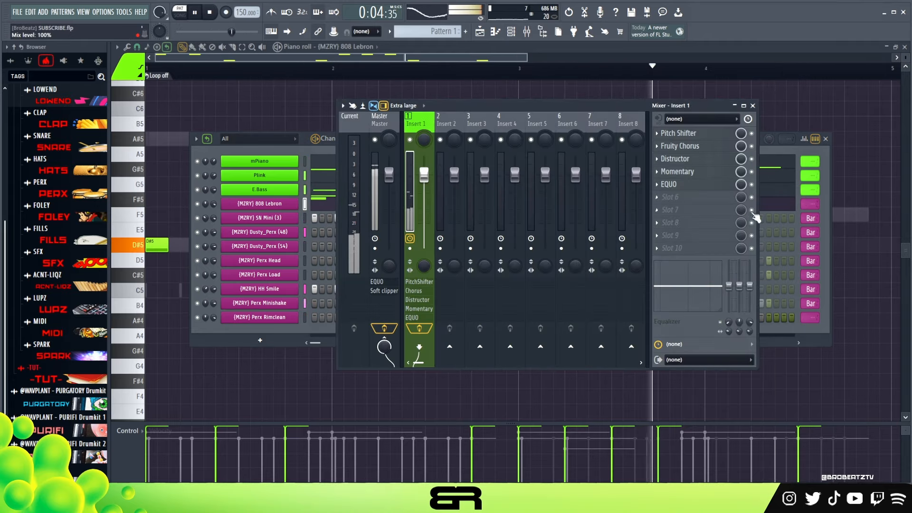
pyautogui.click(672, 196)
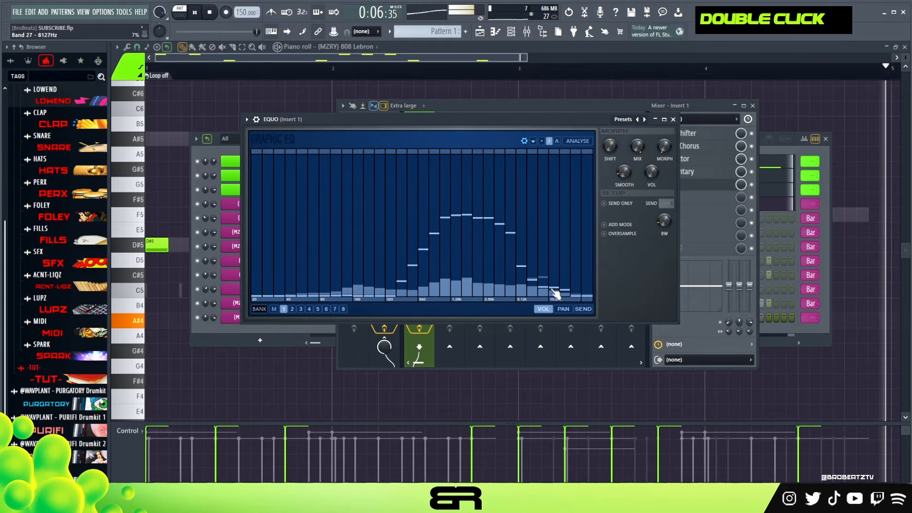
pyautogui.click(674, 120)
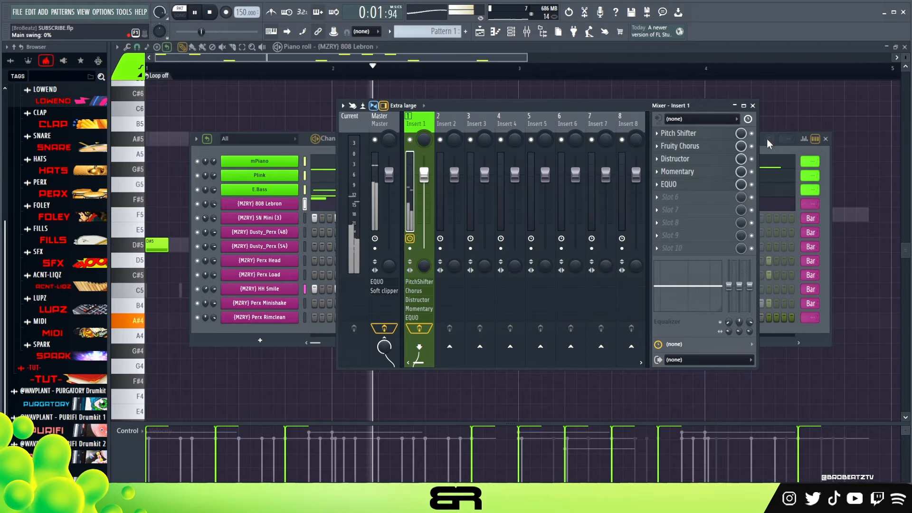
pyautogui.press('F6')
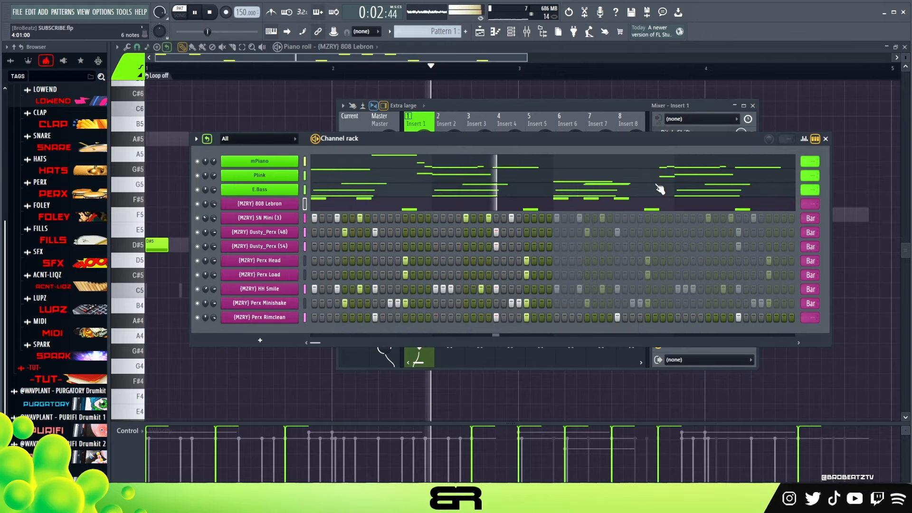
# Raise the 808 Lebron D#5 note at step 5 of bar 3 to D#6, and add a D#5 note at step 7
pyautogui.doubleClick(393, 209)
pyautogui.keyDown('ctrl'); pyautogui.click(577, 245); pyautogui.keyUp('ctrl')
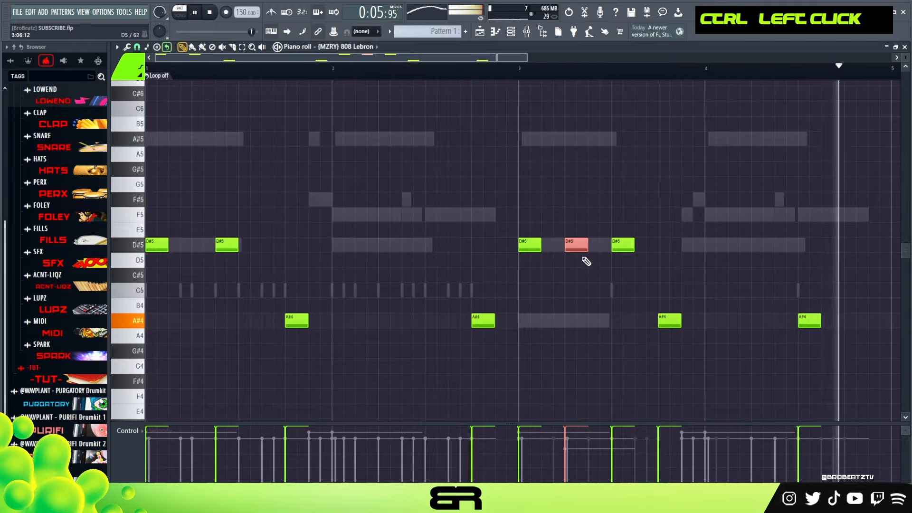
pyautogui.hotkey('ctrl', 'Up')
pyautogui.click(597, 277)
pyautogui.scroll(-2, 585, 308)
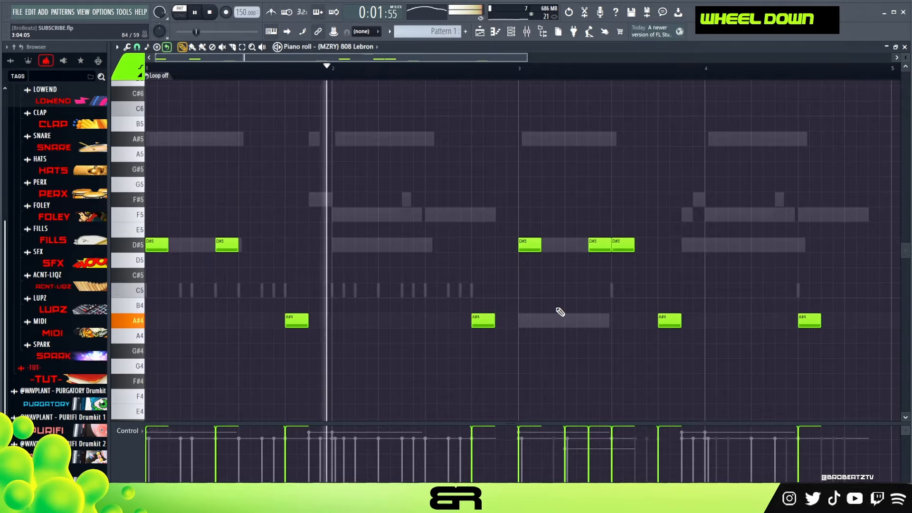
pyautogui.scroll(2, 568, 311)
pyautogui.rightClick(606, 320)
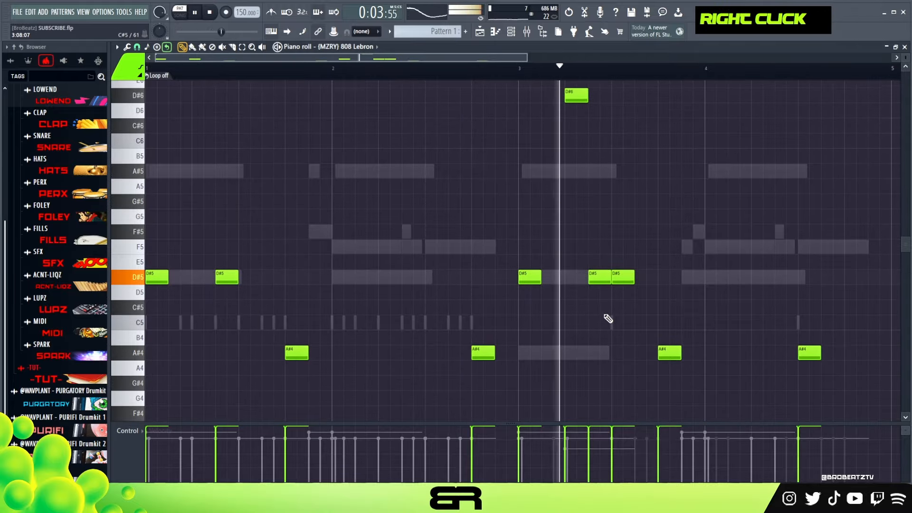
pyautogui.scroll(-2, 628, 313)
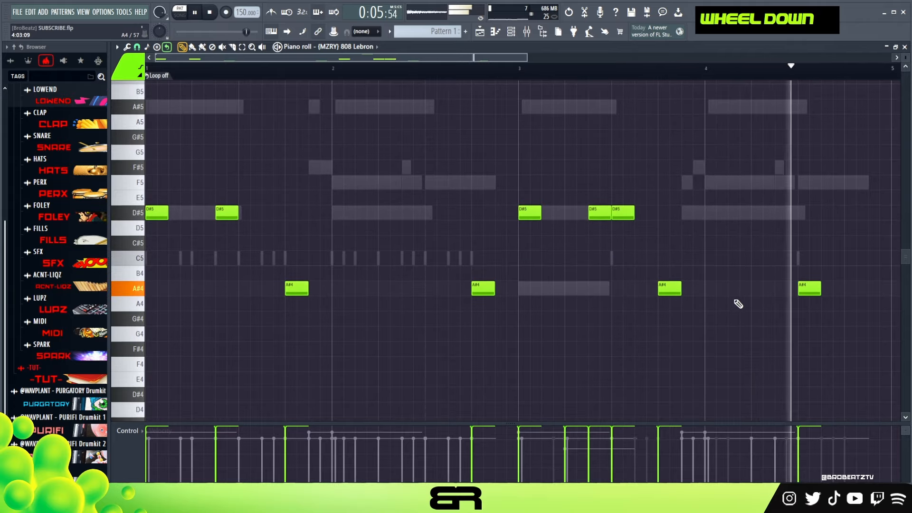
pyautogui.press('space')
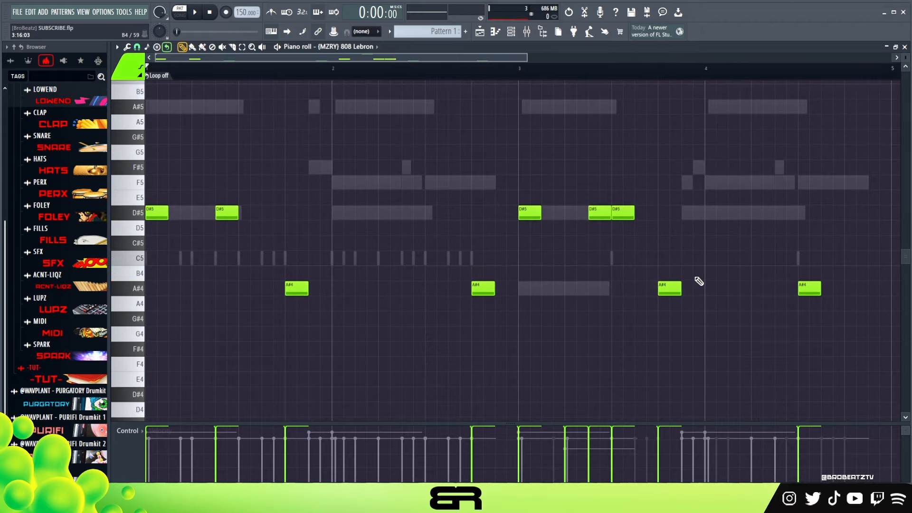
# Clone Pattern 1 and open the copy's 808 Lebron notes in the piano roll
pyautogui.press('F6')
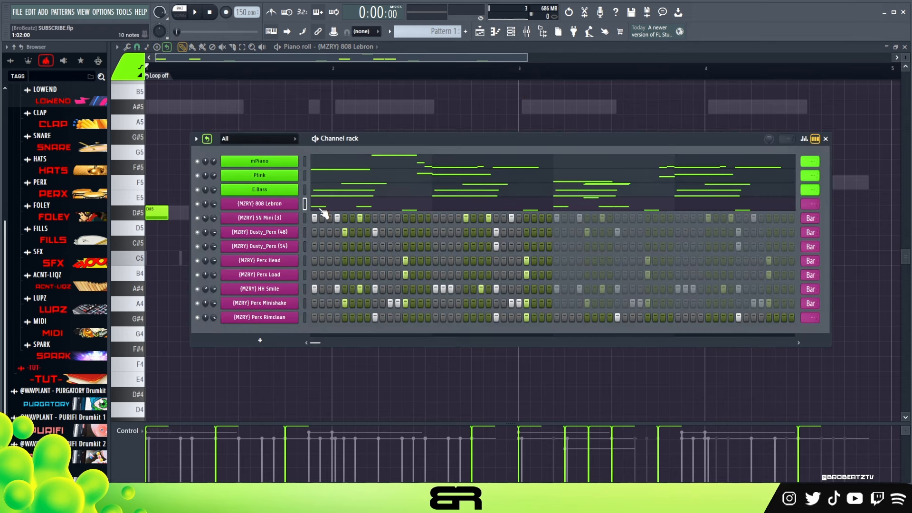
pyautogui.click(390, 32)
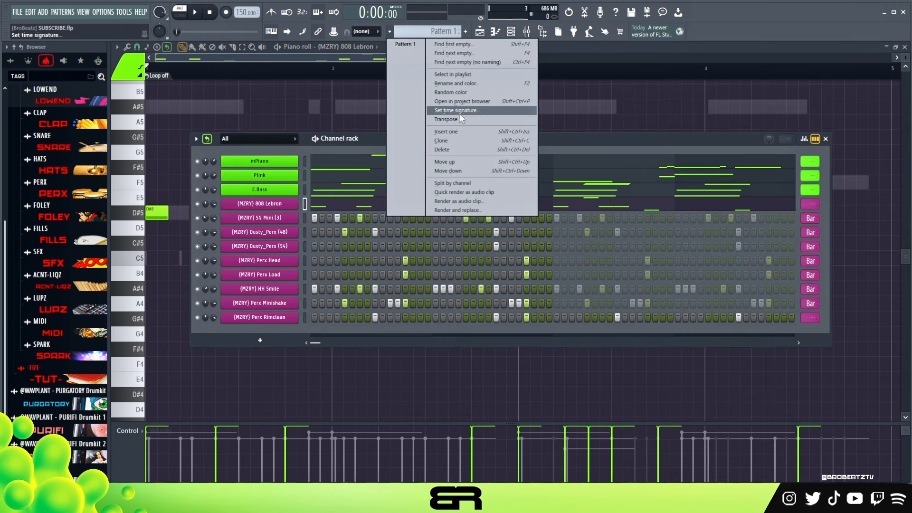
pyautogui.click(442, 140)
pyautogui.doubleClick(540, 203)
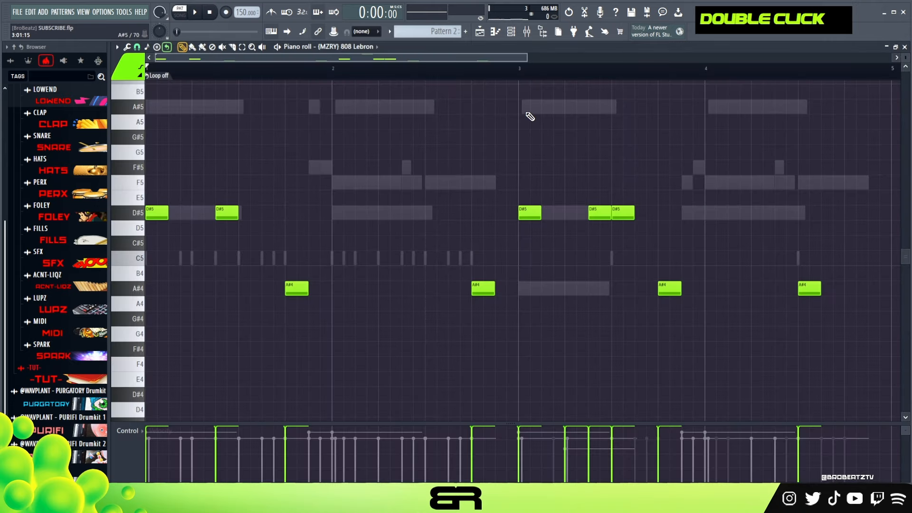